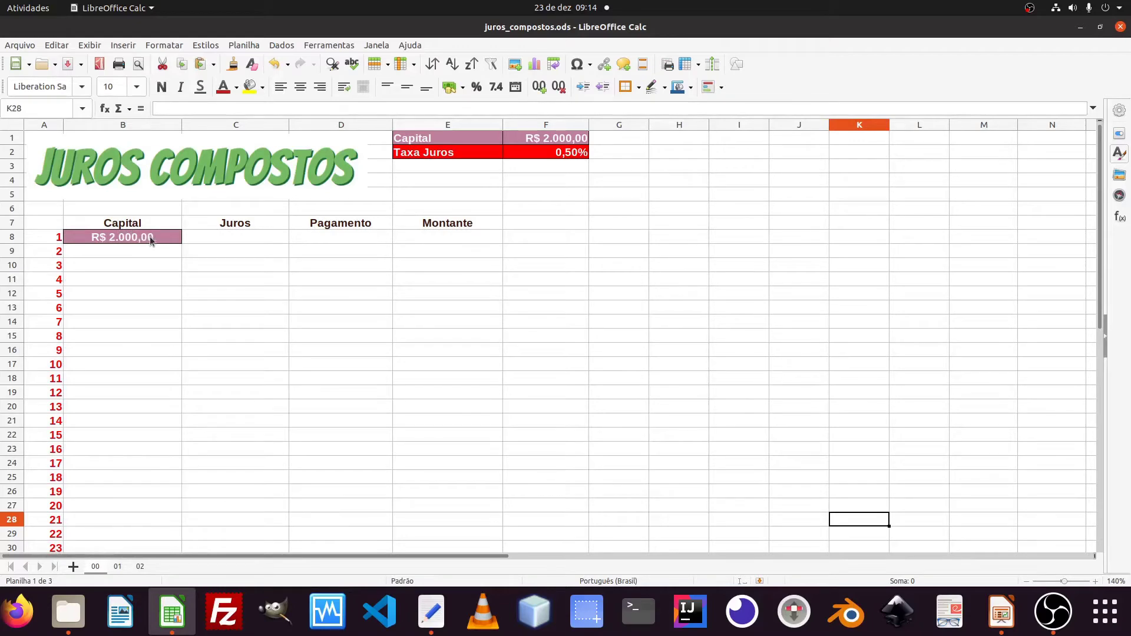
- Calculate the Juros of period 1 in C8 with the formula =B8*F2
left_click(198, 238)
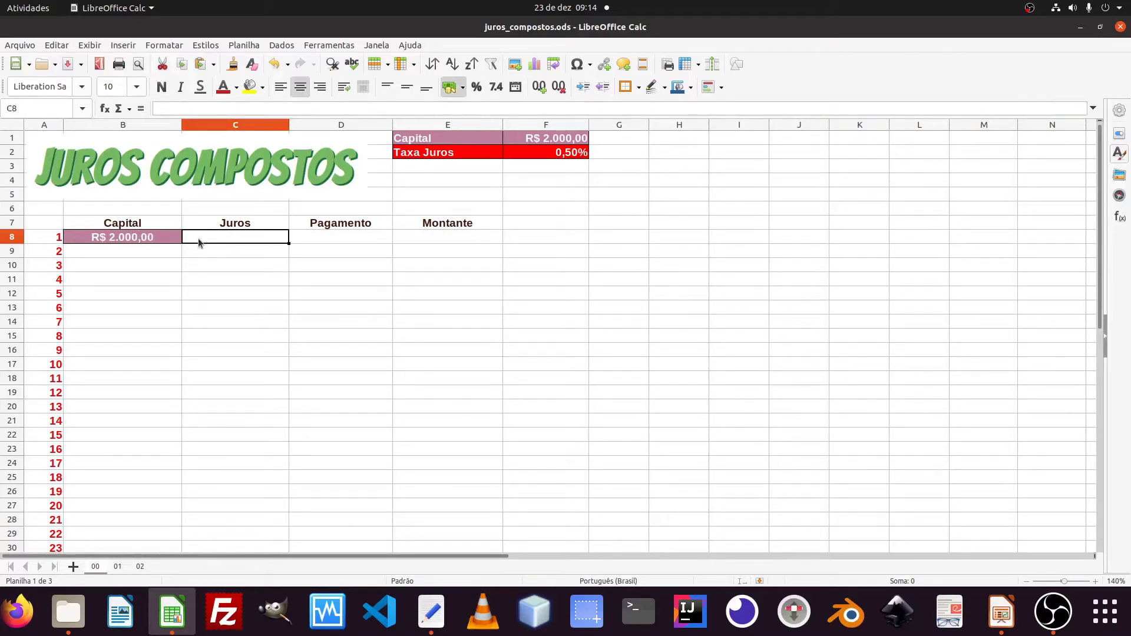
double_click(198, 238)
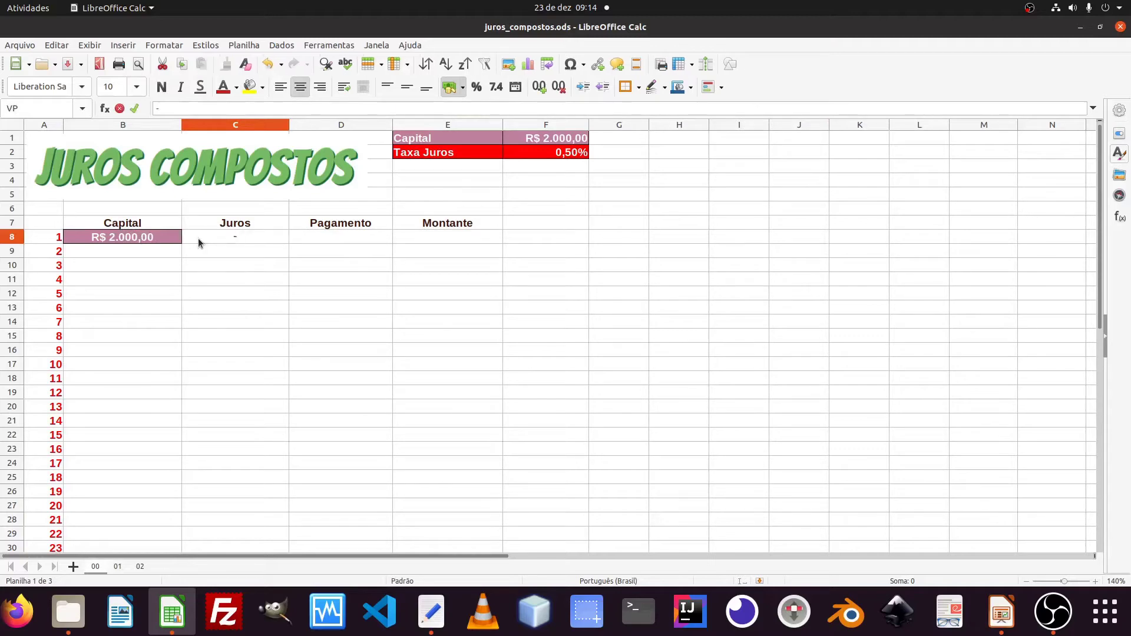
type("=")
left_click(143, 232)
type("*")
left_click(567, 152)
key("Return")
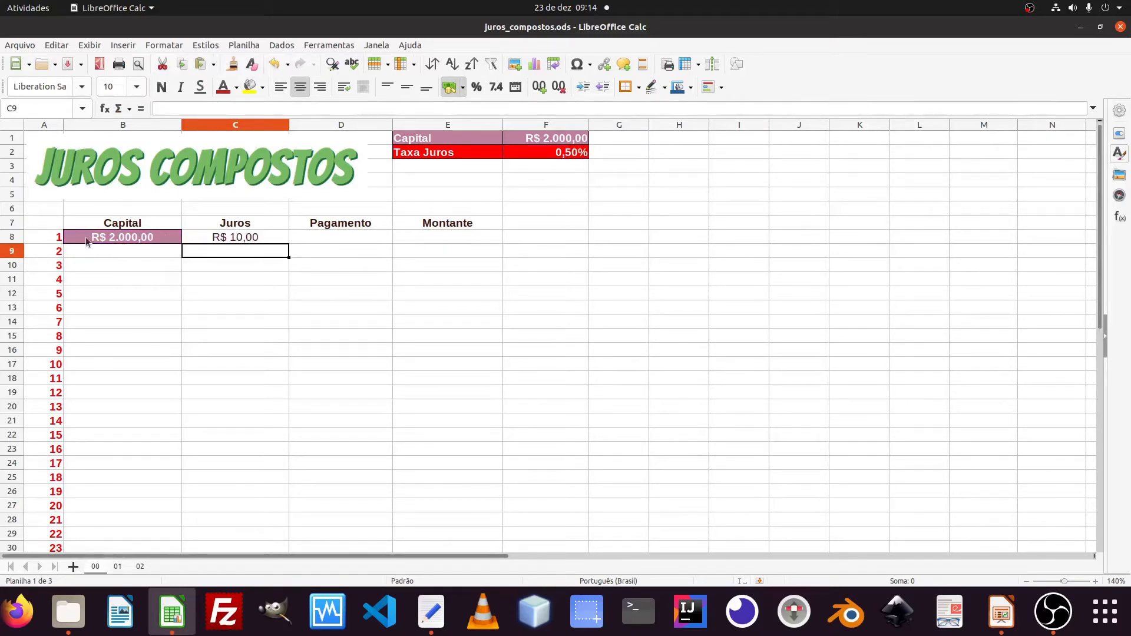
left_click(254, 244)
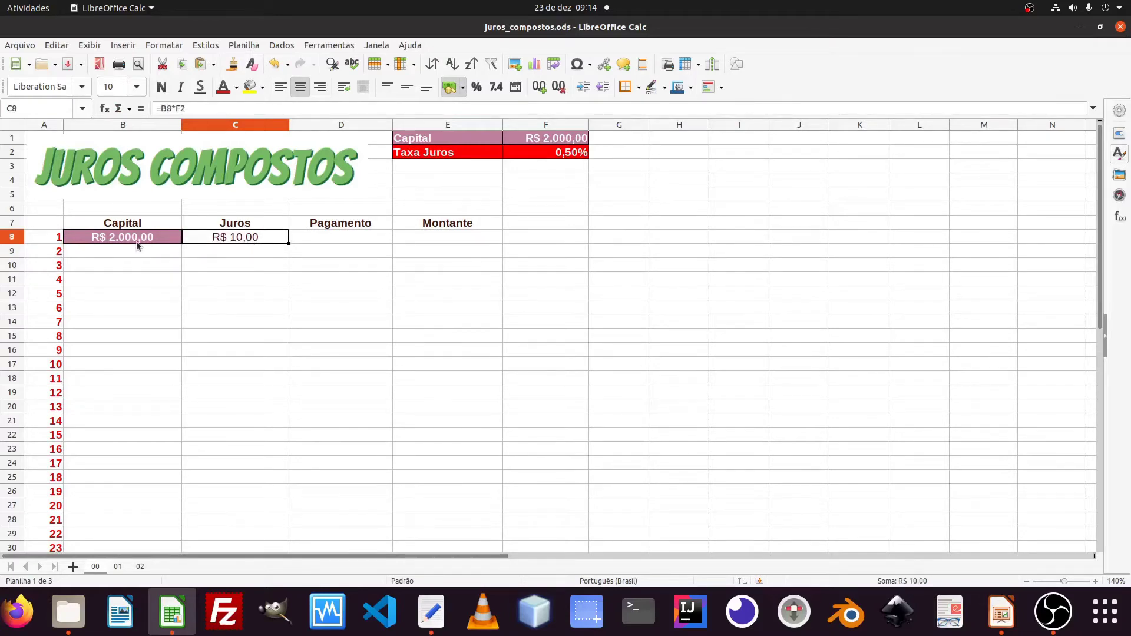
- Enter a Pagamento of 0 for period 1 in D8
left_click(320, 237)
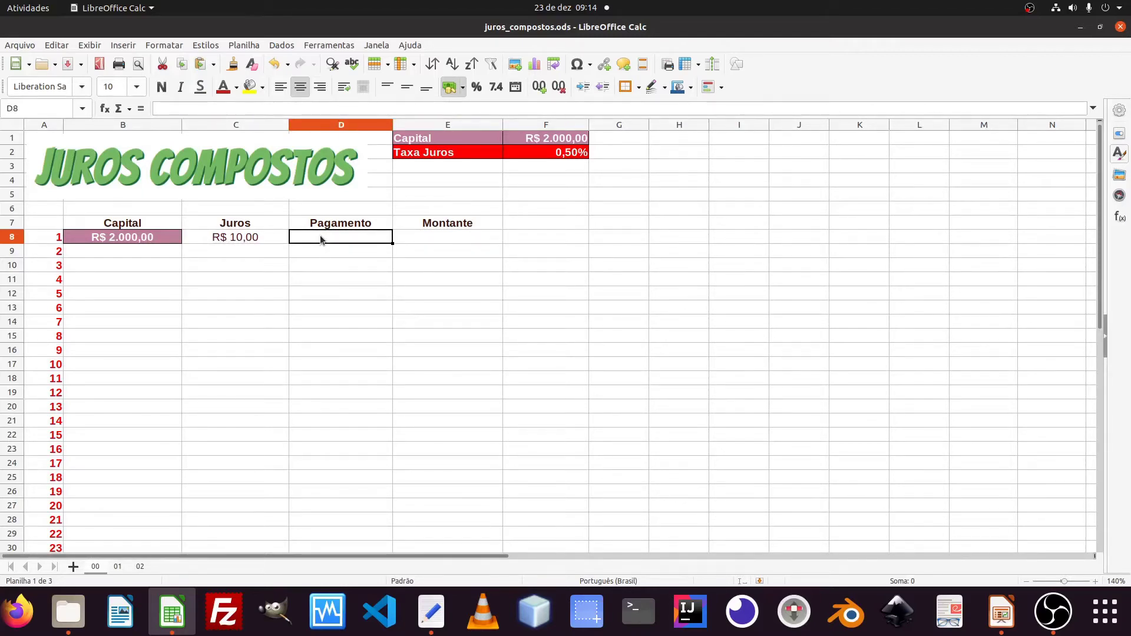
type("0")
key("Tab")
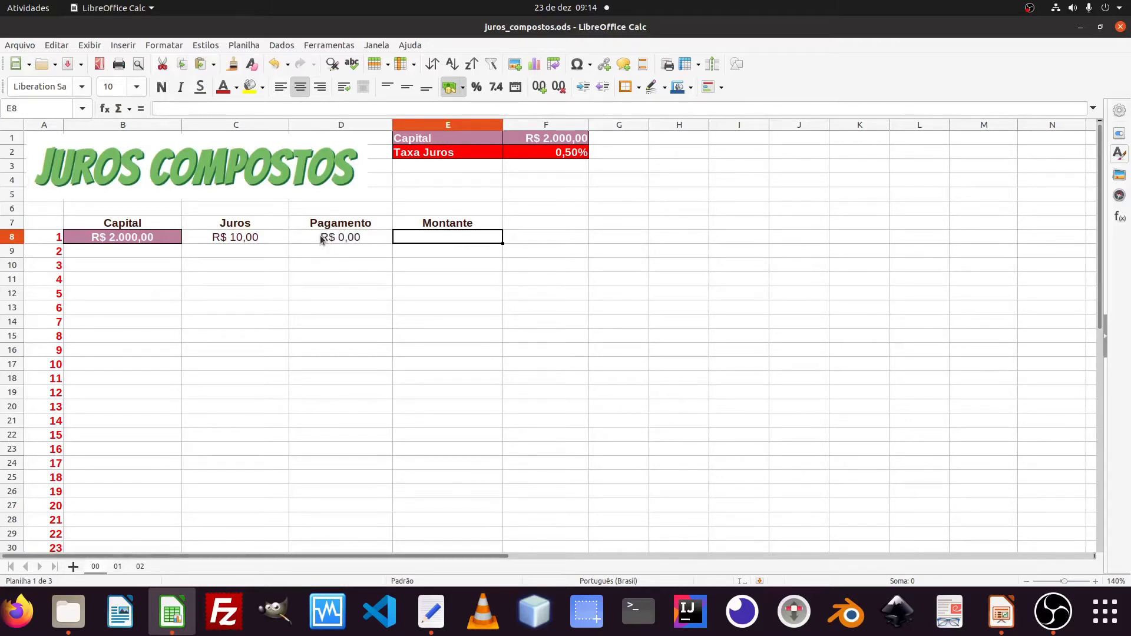
- Calculate the Montante of period 1 in E8 with the formula =B8+C8+D8
type("=")
key("Left")
key("Left")
key("Left")
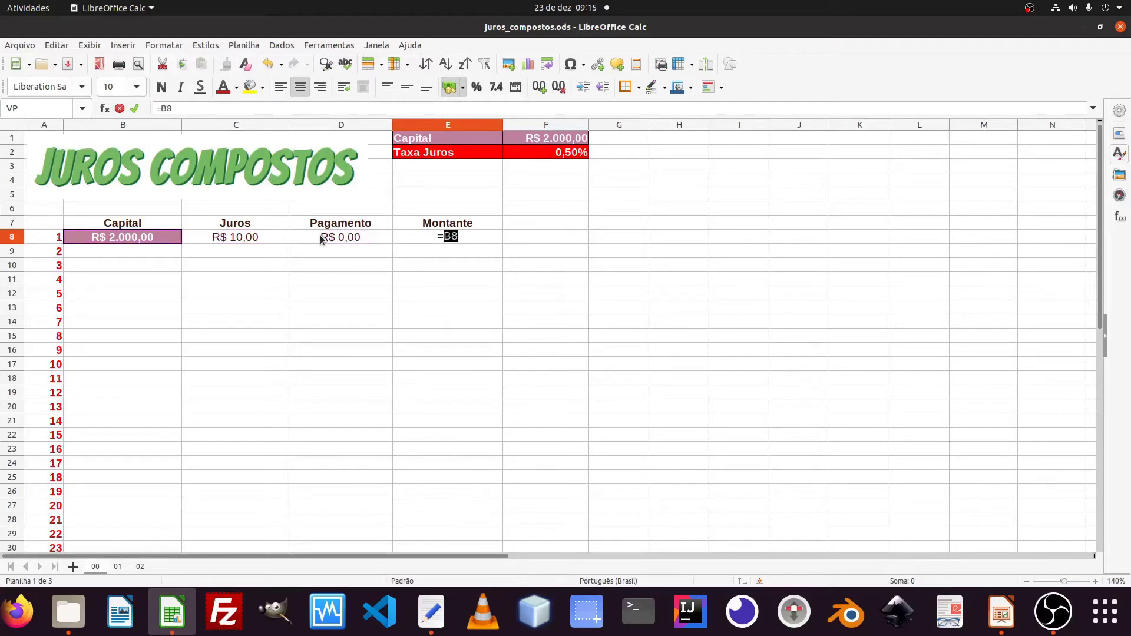
type("+")
key("Left")
key("Left")
type("+")
key("Left")
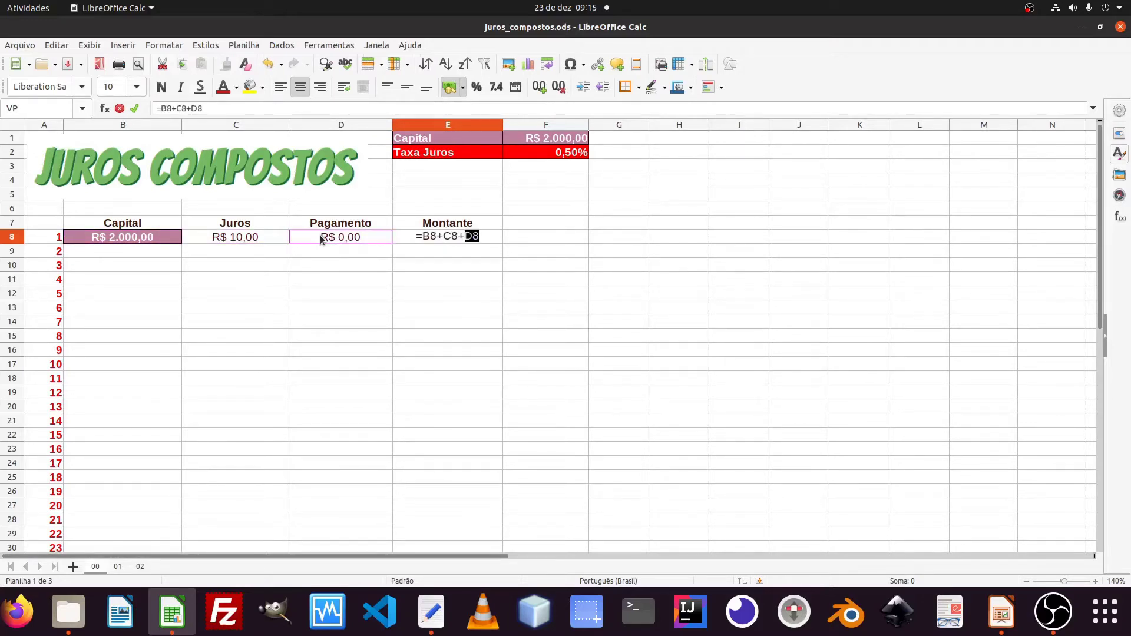
key("Return")
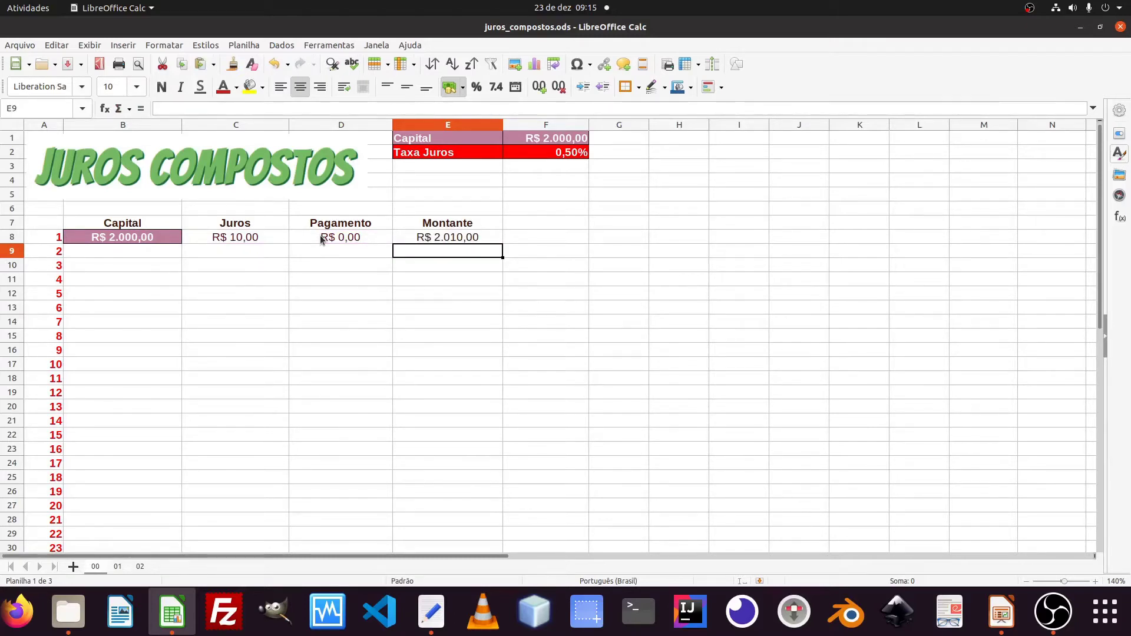
left_click(441, 238)
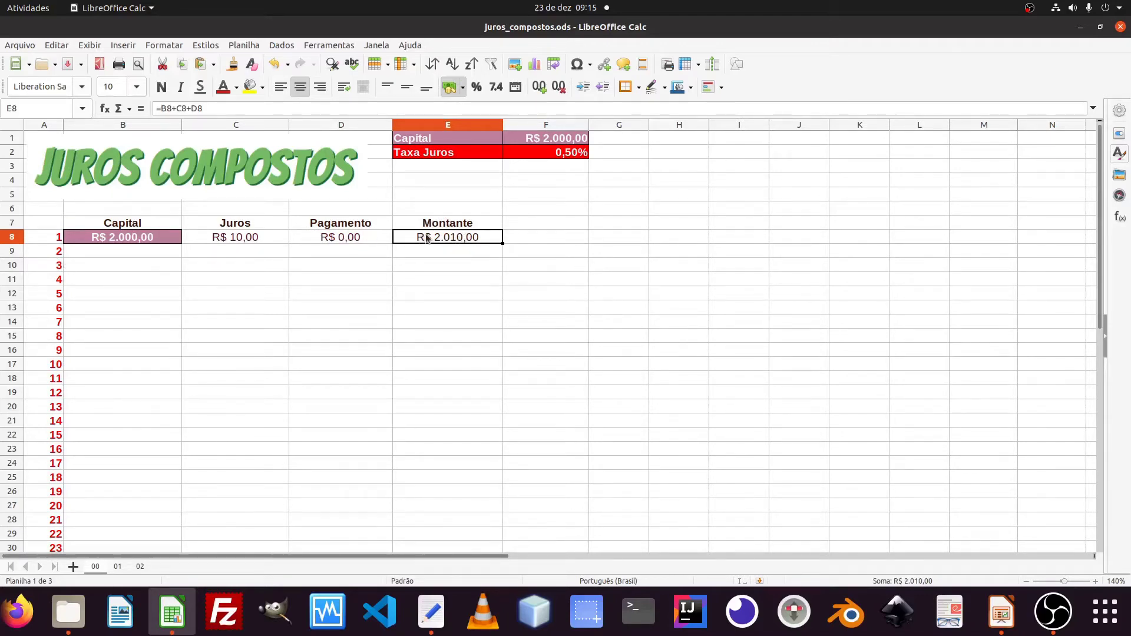
- Link the Capital of period 2 in B9 to the previous Montante with the formula =E8
left_click(129, 251)
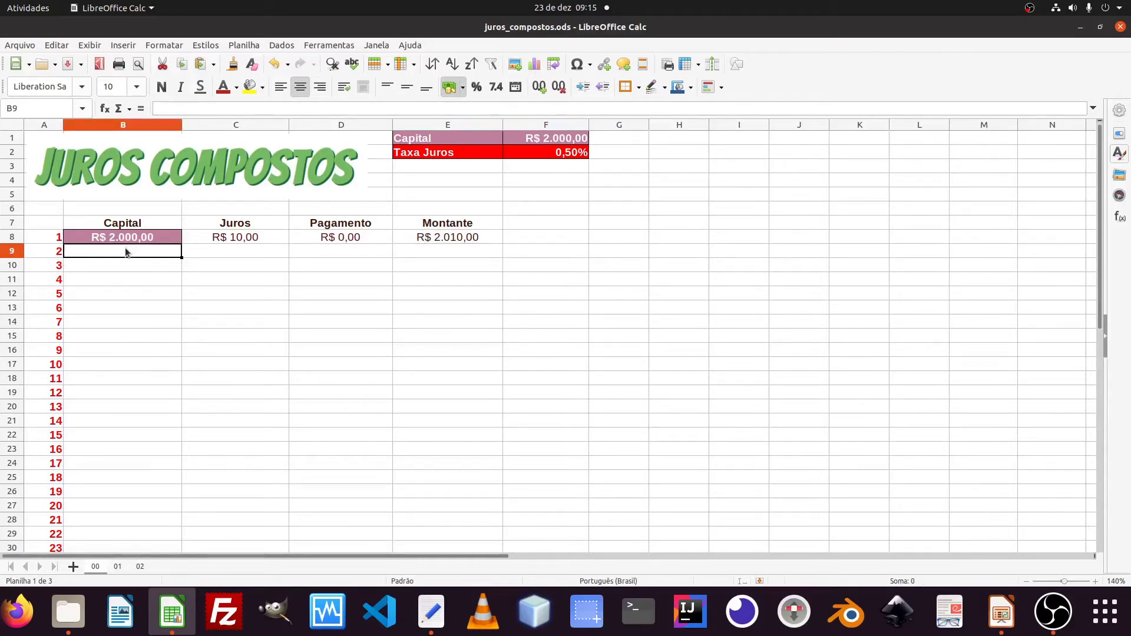
type("=")
left_click(436, 237)
key("Return")
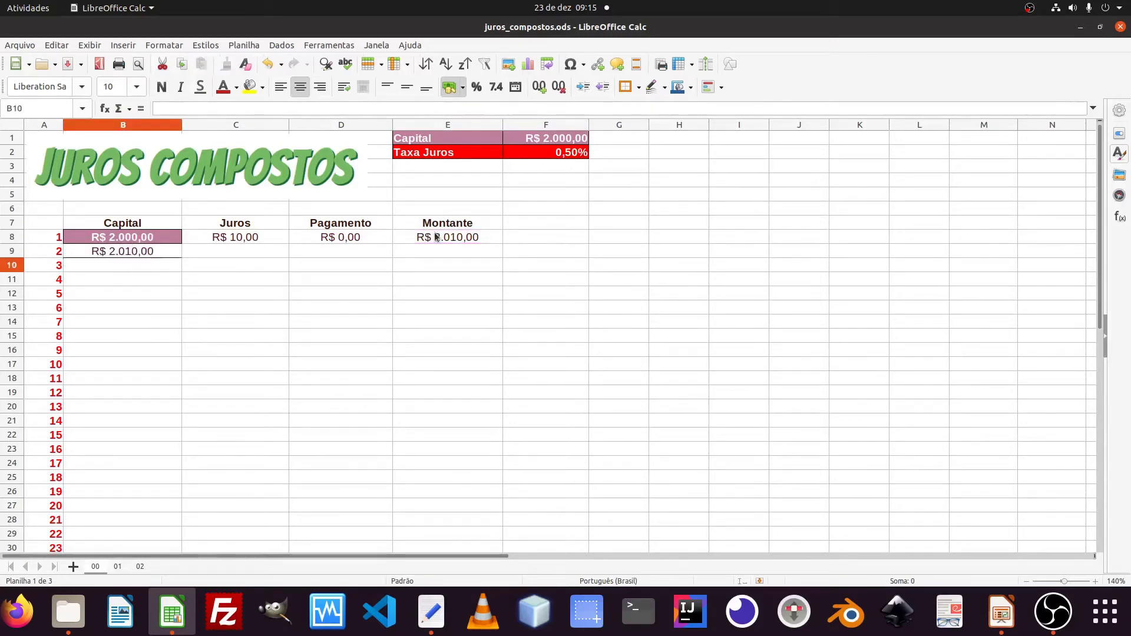
- Calculate the Juros of period 2 in C9 with the formula =B9*F2
key("Up")
key("Right")
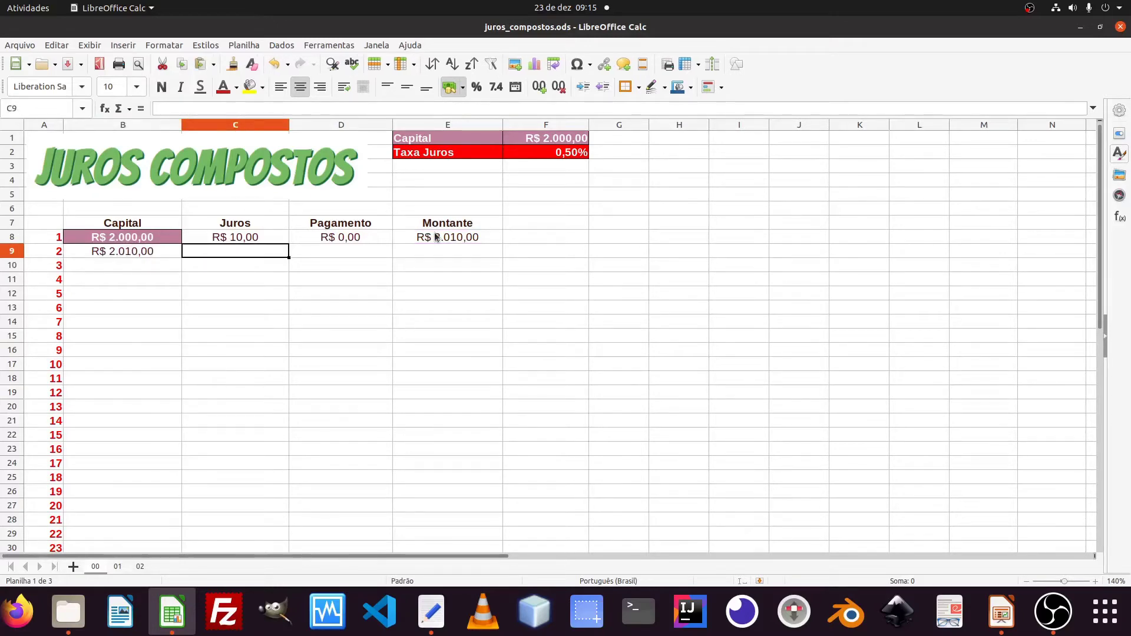
type("=")
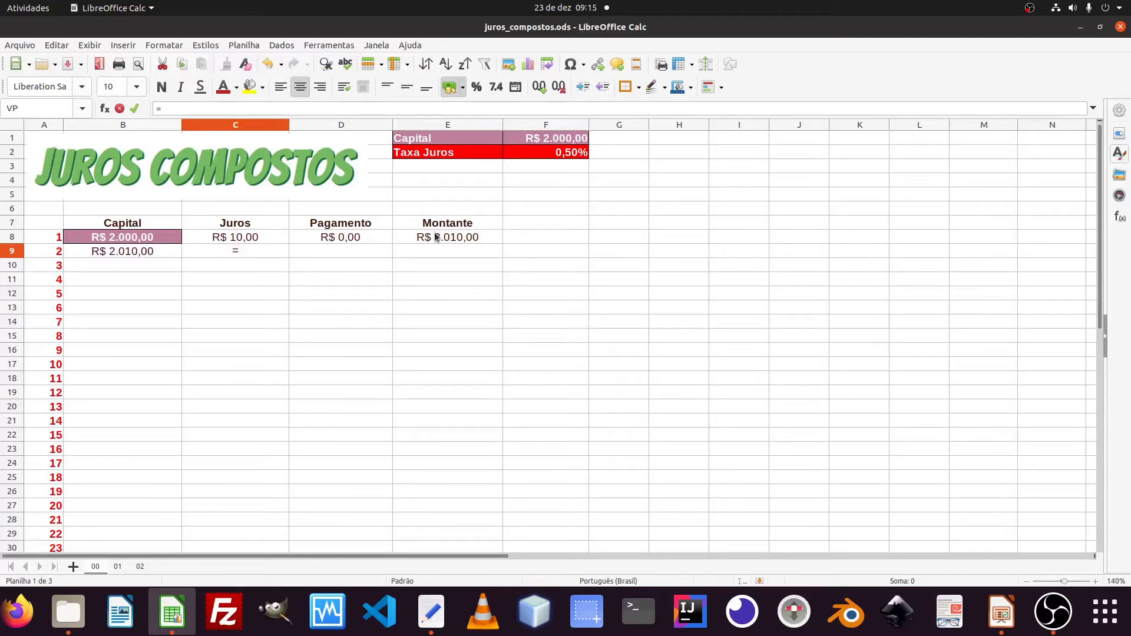
left_click(160, 253)
type("*")
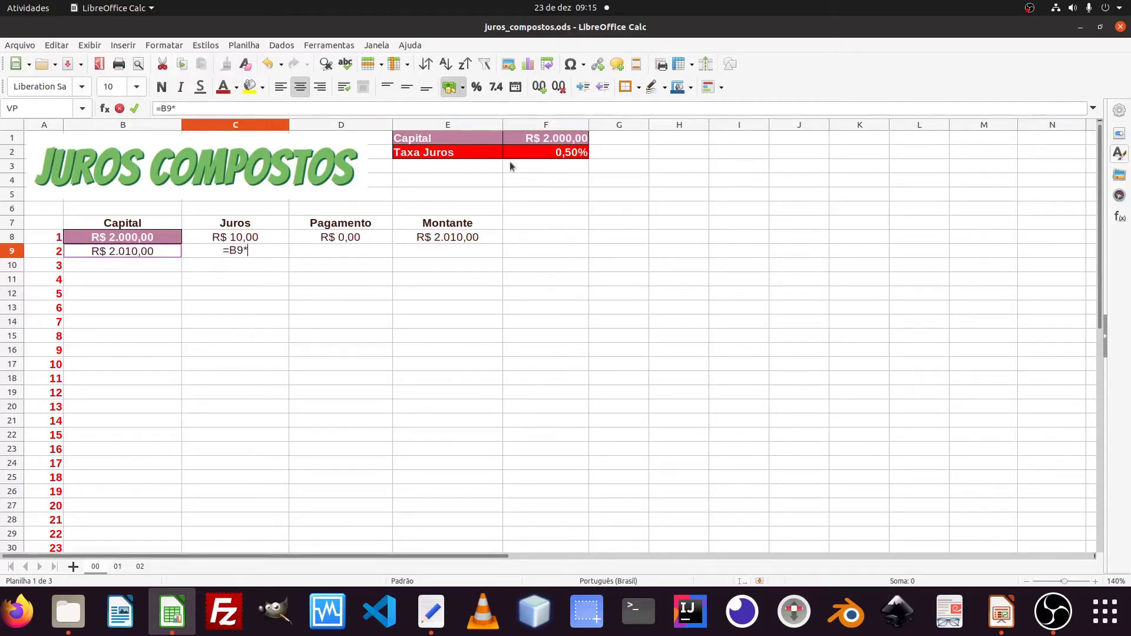
left_click(561, 152)
key("Return")
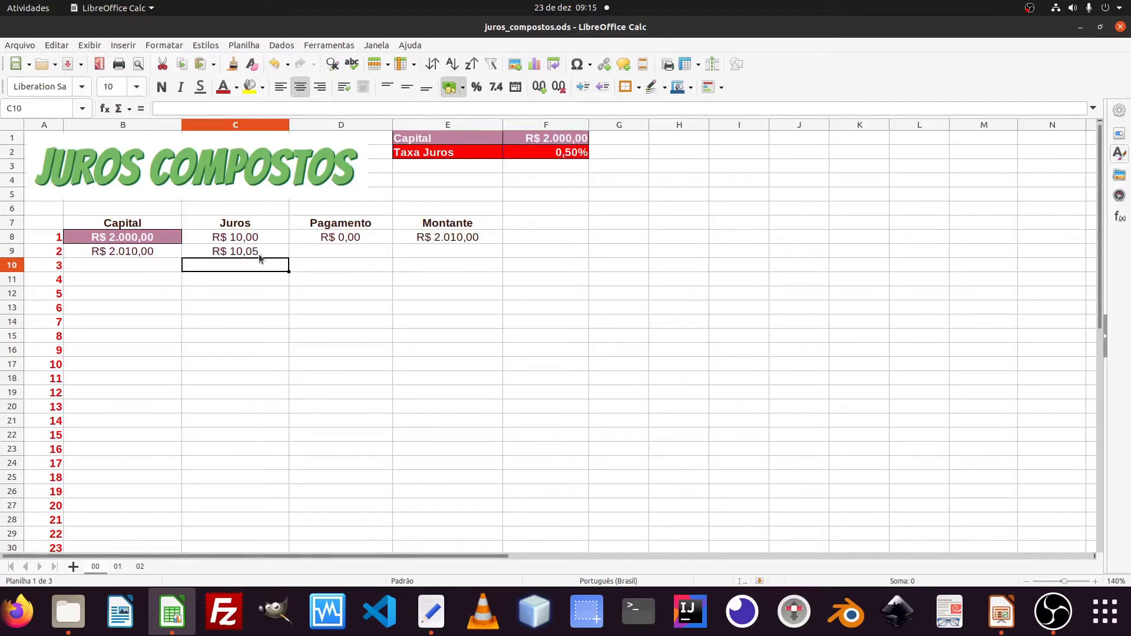
- Enter a Pagamento of 0 in D9 and copy the Montante formula from E8 into E9
left_click(304, 257)
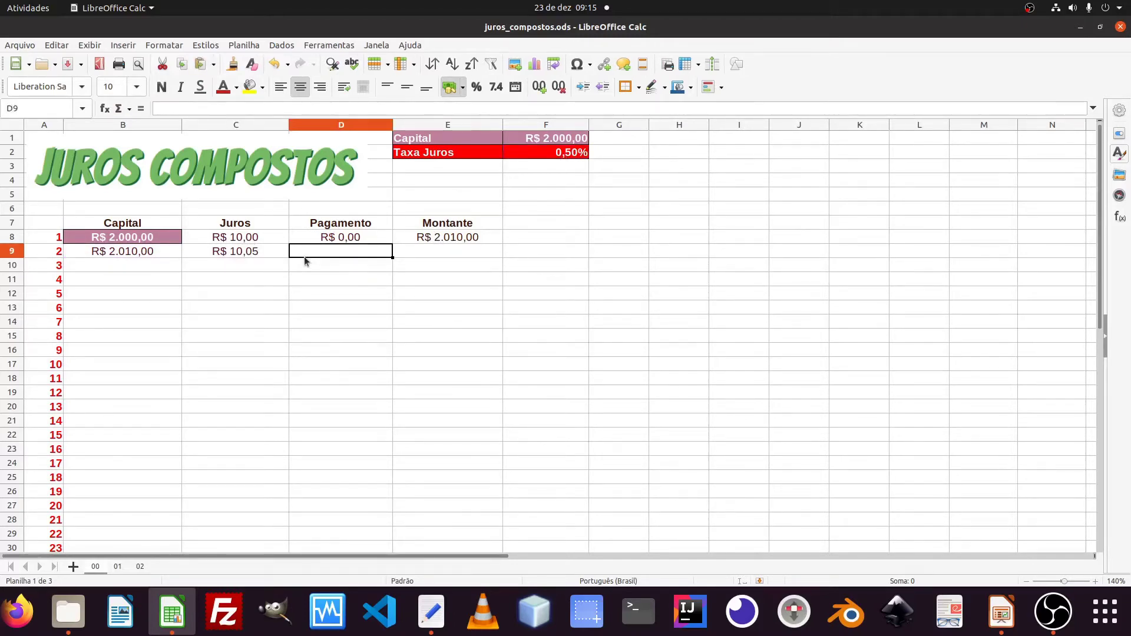
type("0")
left_click(421, 253)
left_click(423, 240)
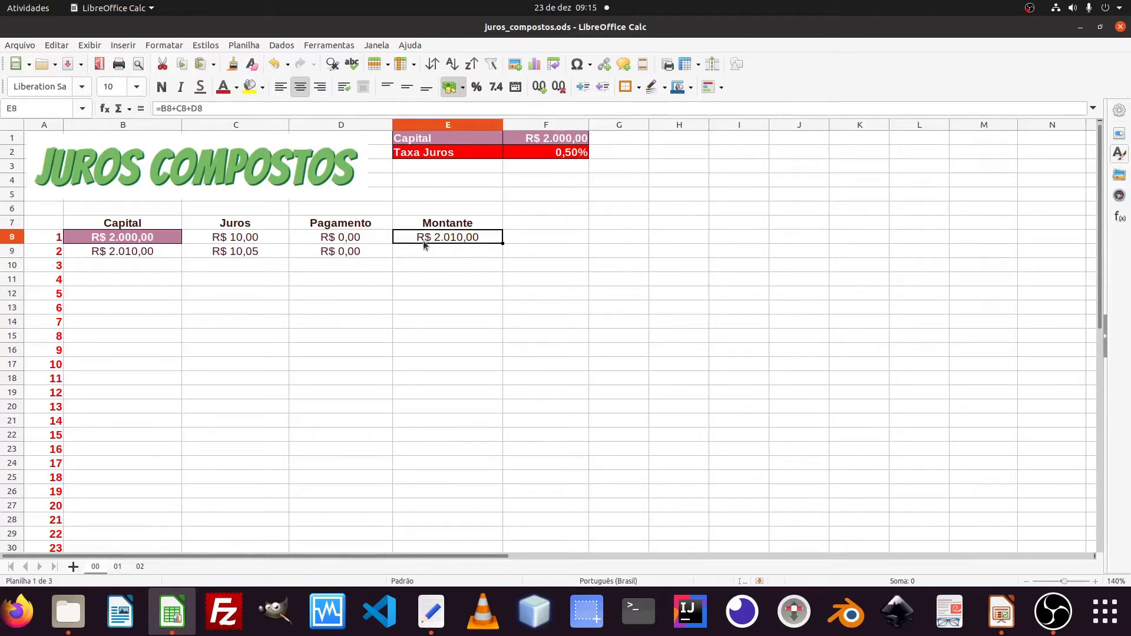
key("ctrl+c")
key("Down")
key("ctrl+v")
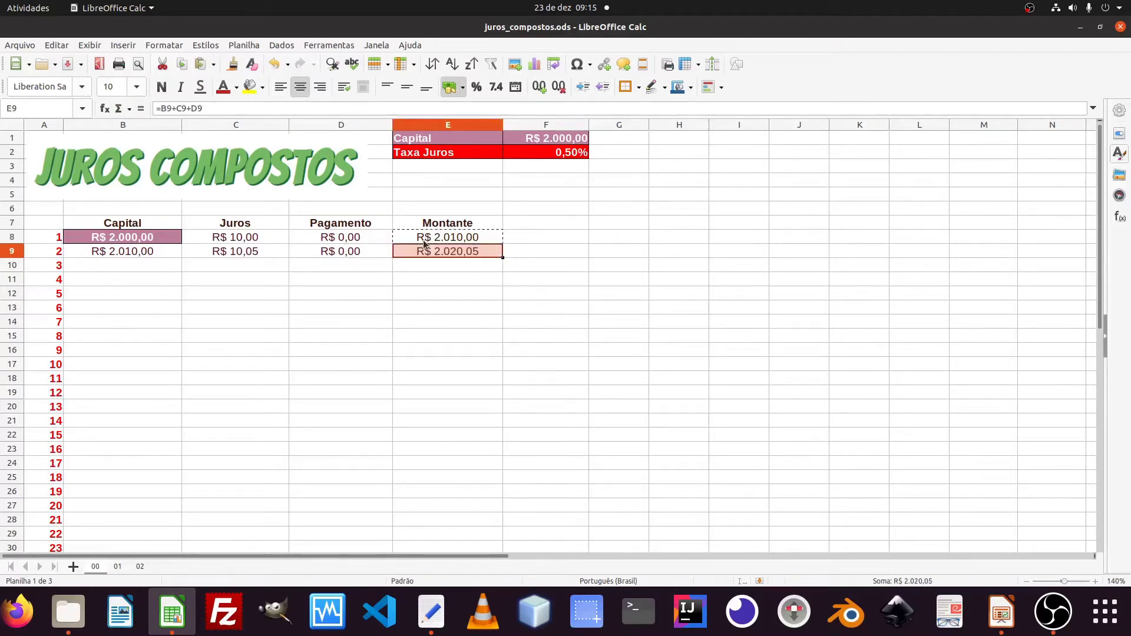
left_click(562, 248)
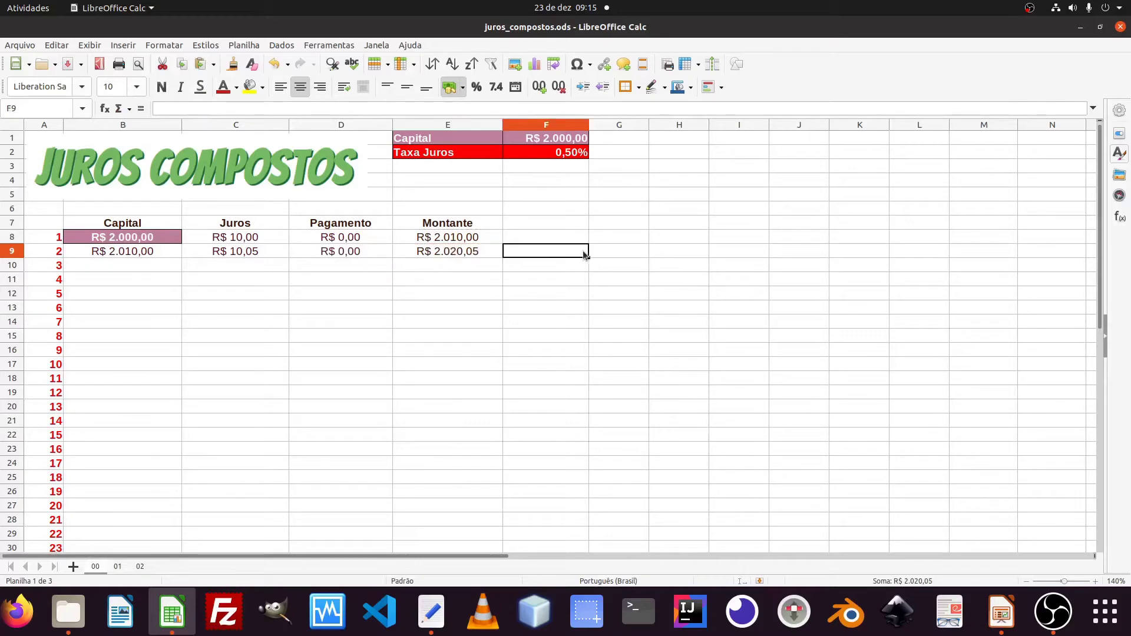
left_click(450, 253)
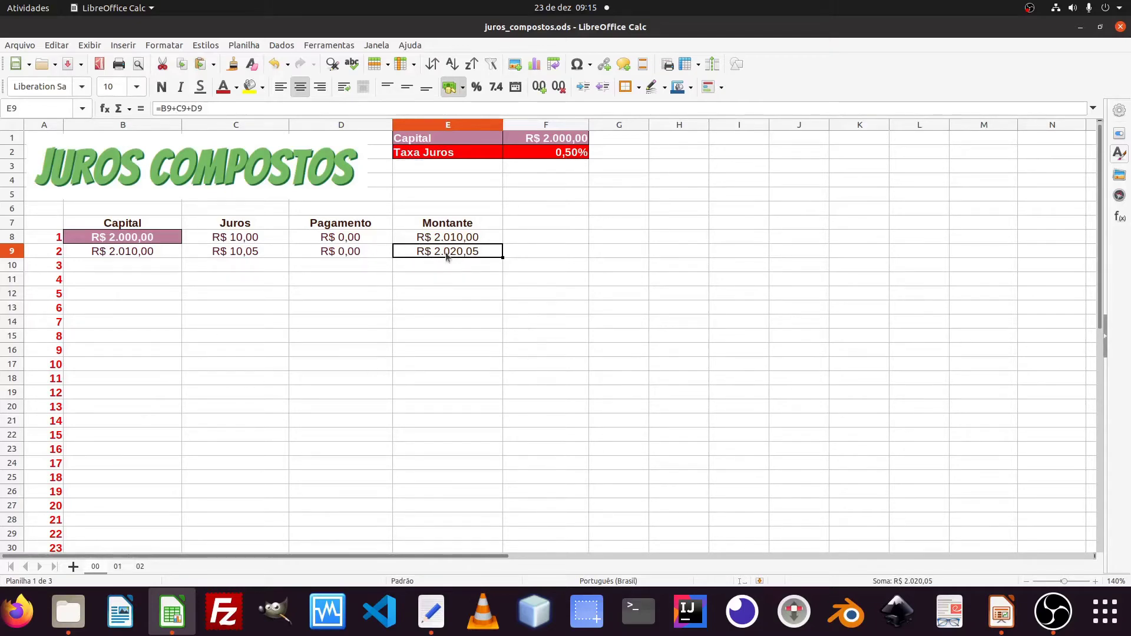
- Copy the Capital formula from B9 into B10 for period 3
left_click(107, 268)
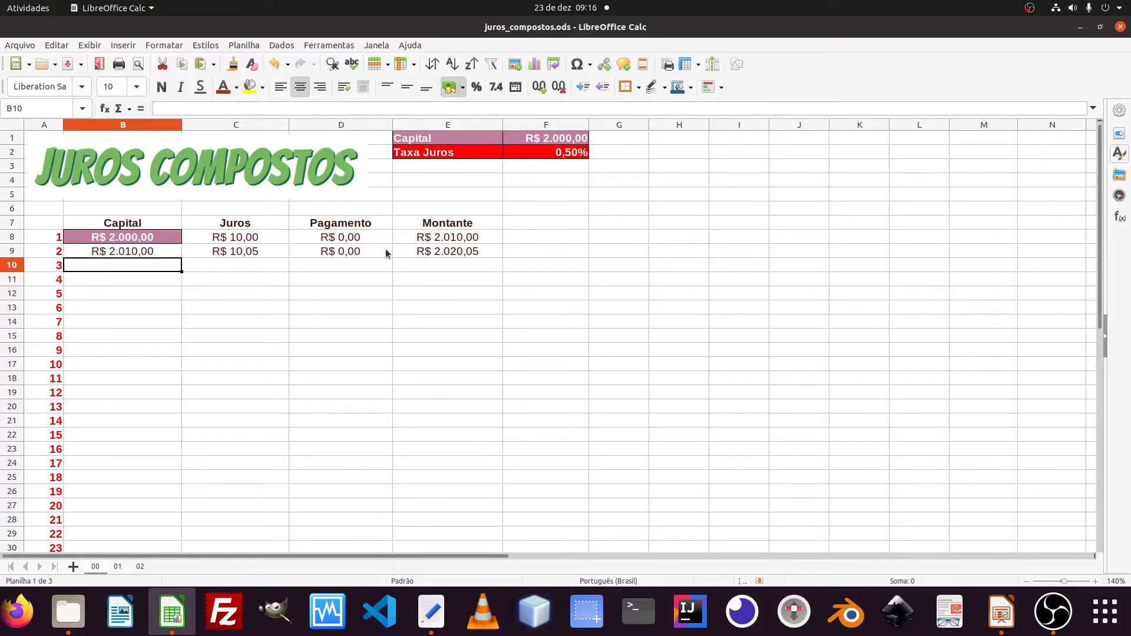
key("Up")
key("ctrl+c")
key("Down")
key("ctrl+v")
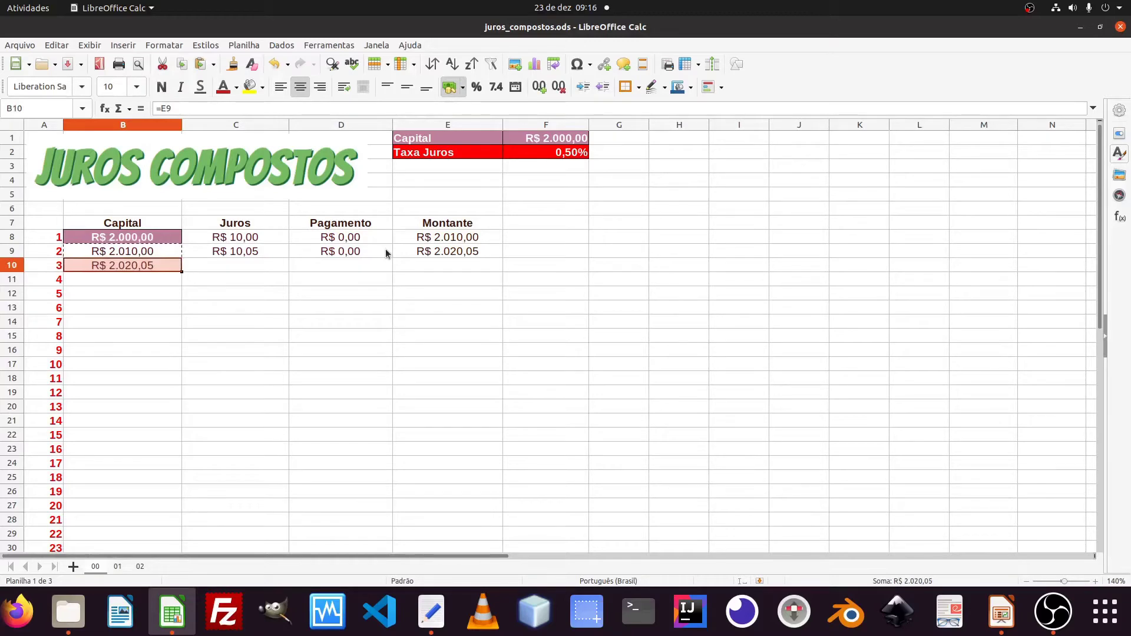
- Make the interest-rate reference in C9 absolute so that the formula reads =B9*$F$2
key("Right")
key("Up")
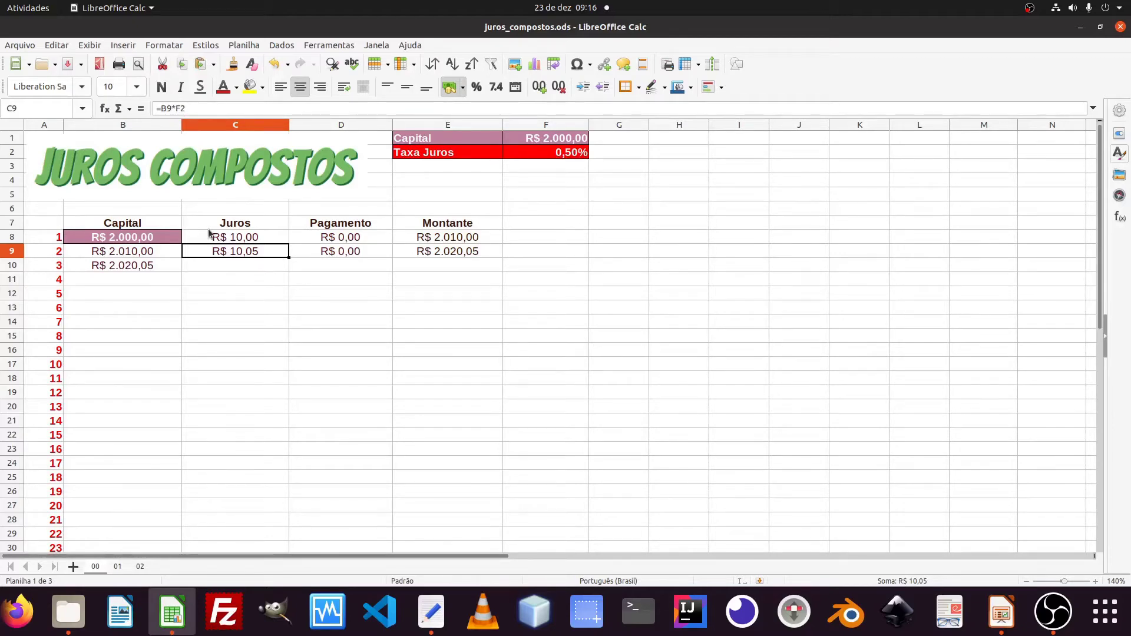
left_click(173, 109)
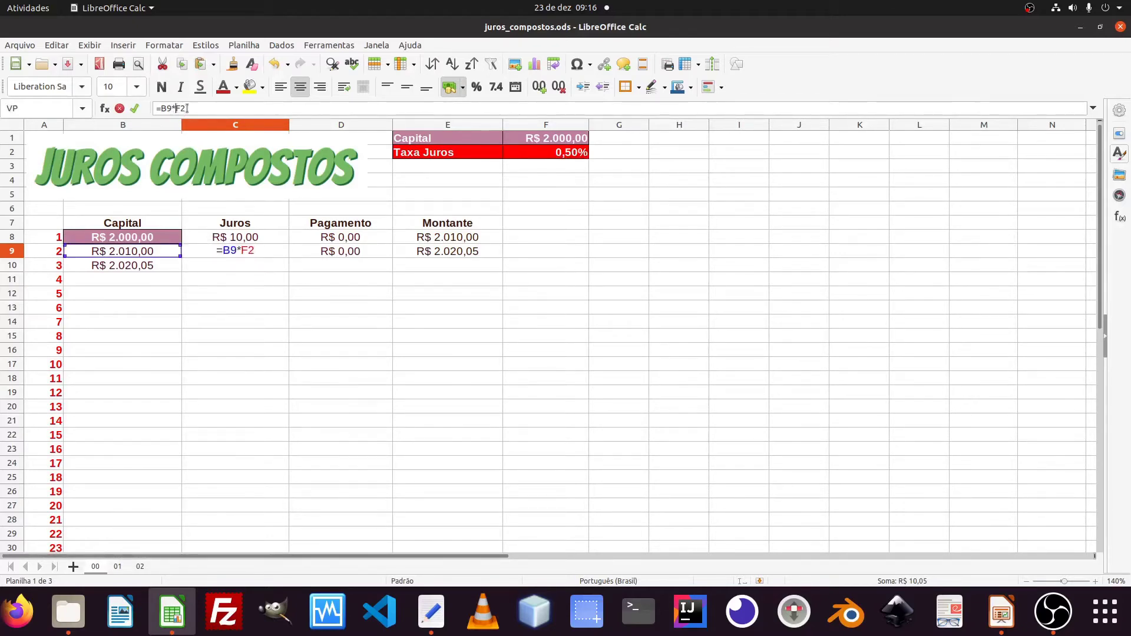
type("$")
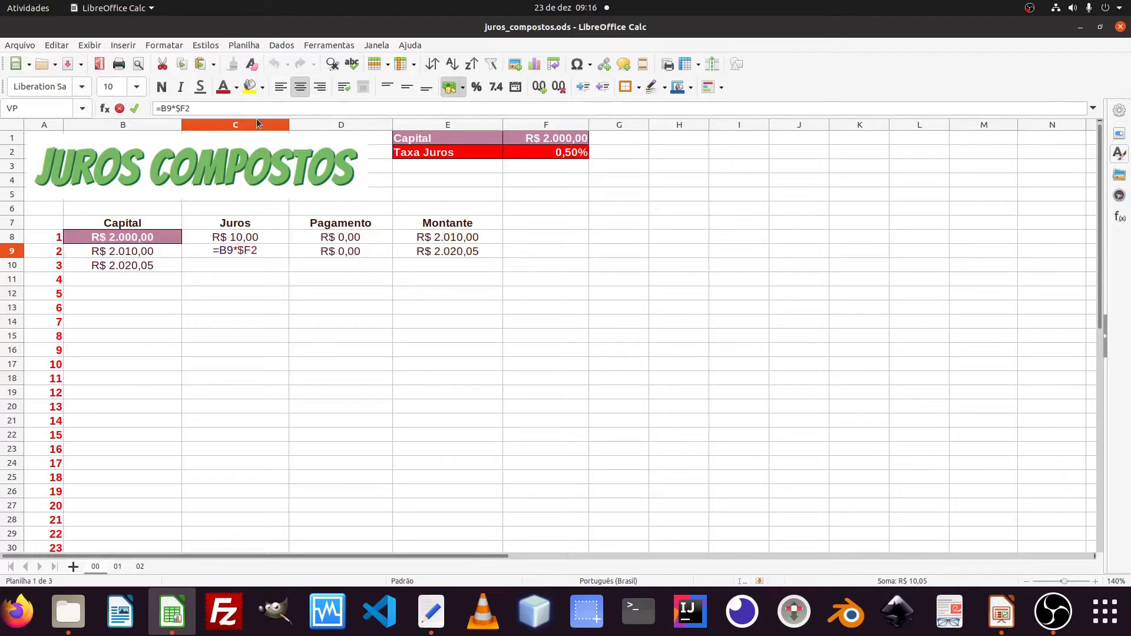
key("Right")
type("$")
key("Return")
key("Up")
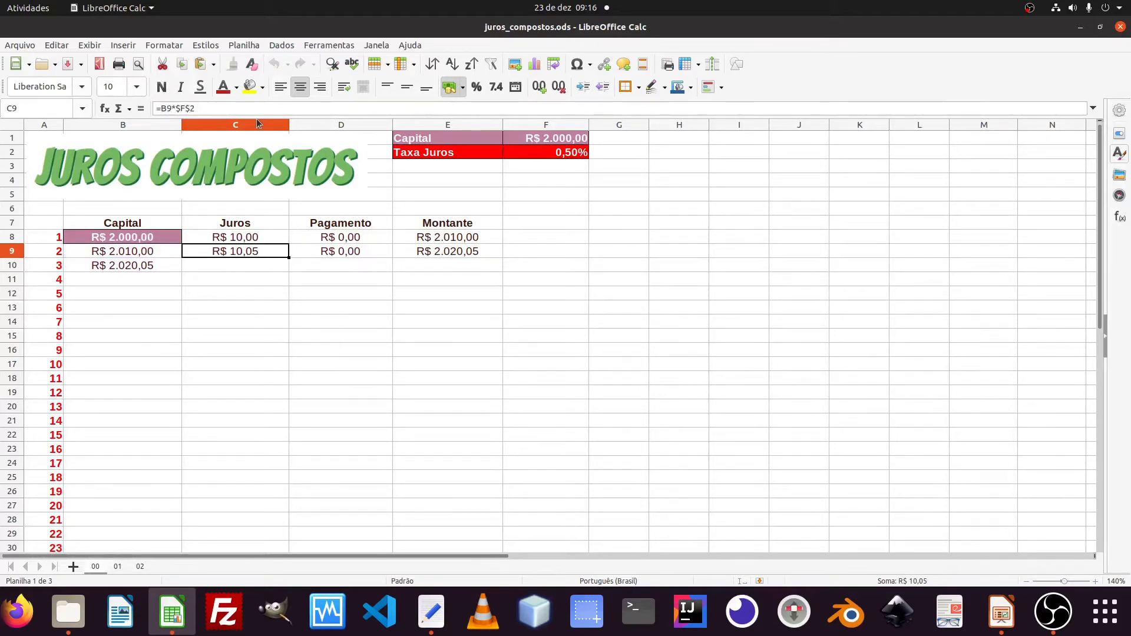
- Copy the Juros formula with the absolute rate reference from C9 into C10
key("ctrl+c")
key("Down")
key("ctrl+v")
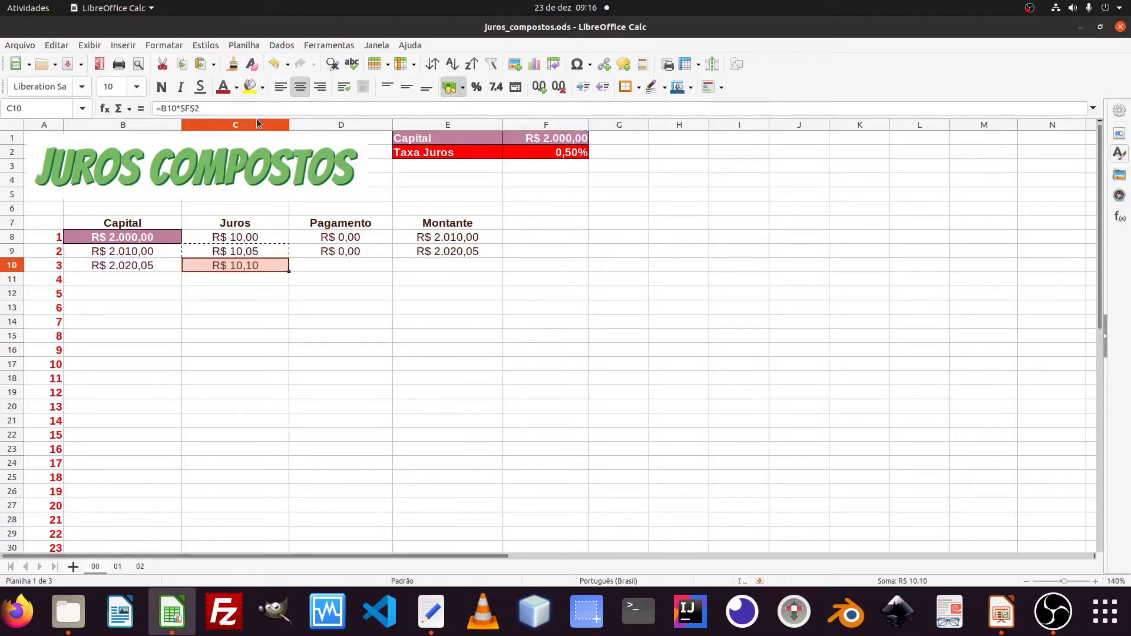
key("Right")
key("Left")
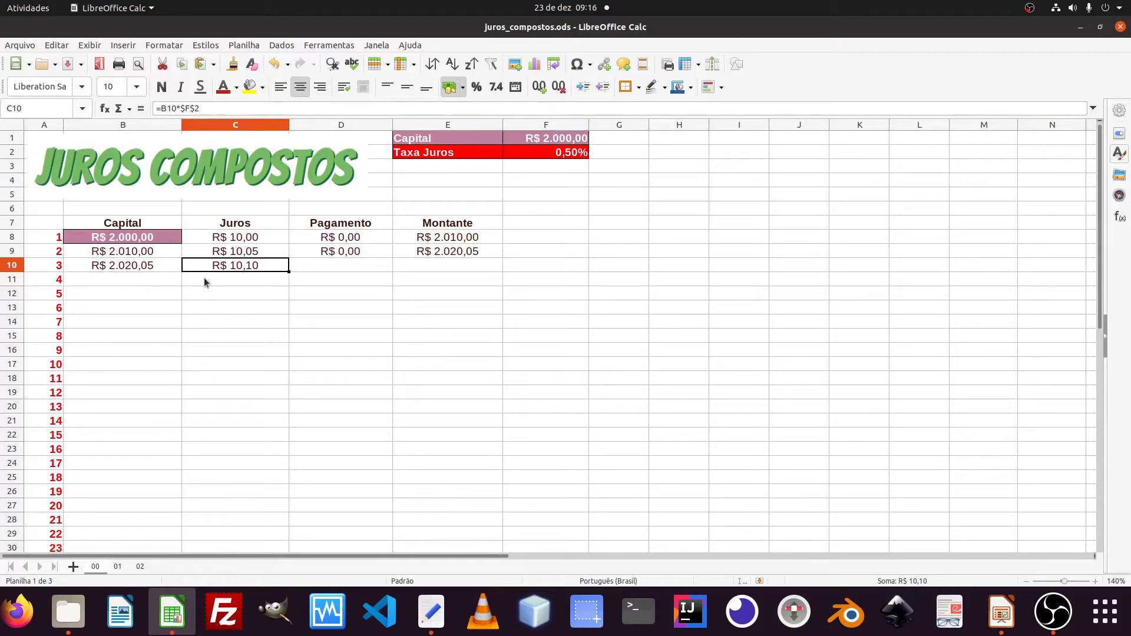
- Enter a Pagamento of 0 in D10 and copy the Montante formula from E9 into E10
left_click(305, 268)
type("0")
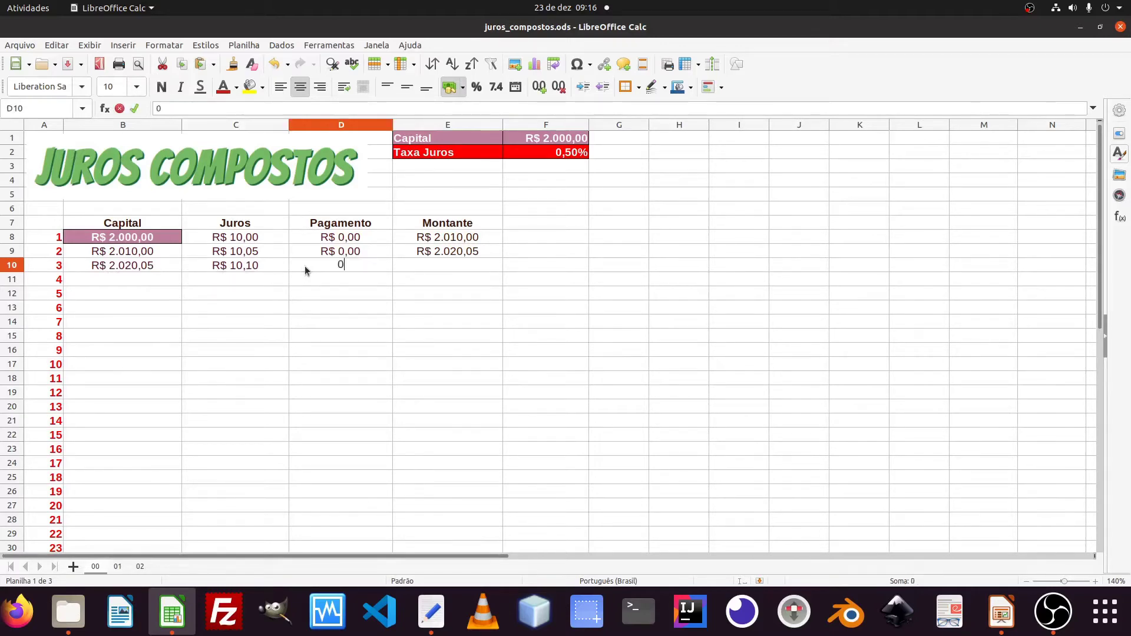
left_click(424, 268)
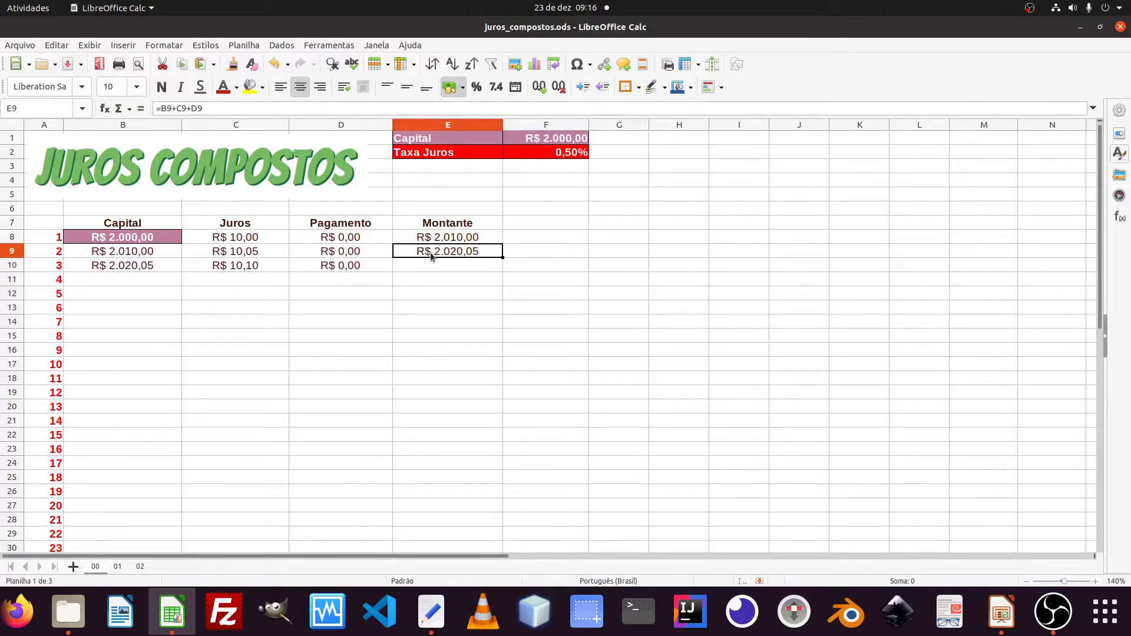
left_click(429, 252)
key("Down")
left_click(429, 251)
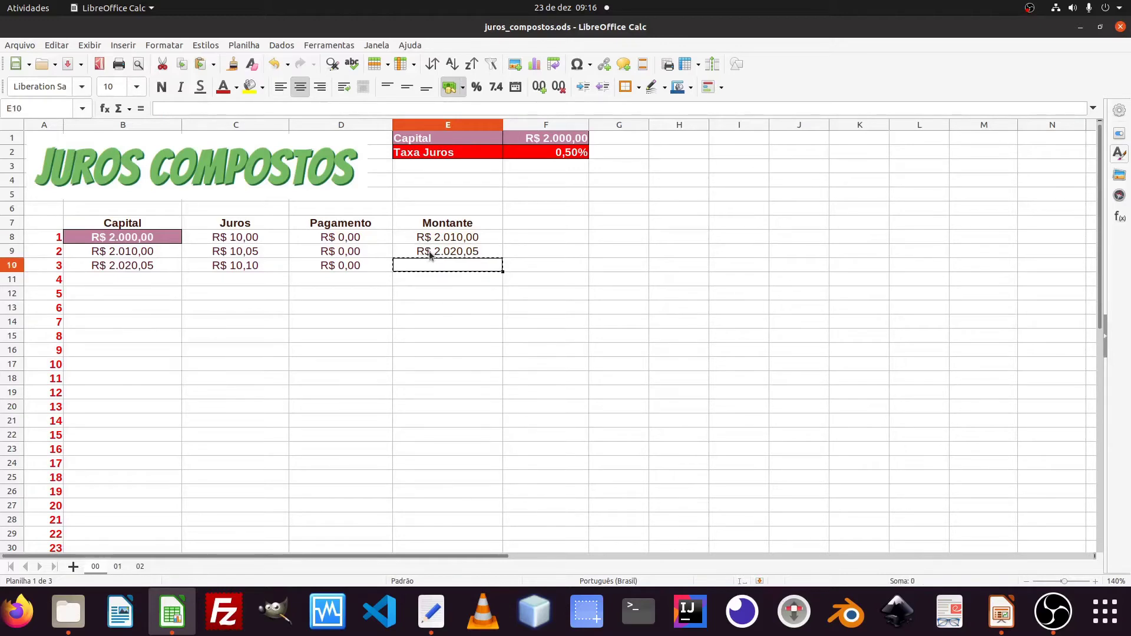
key("ctrl+c")
key("Down")
key("ctrl+v")
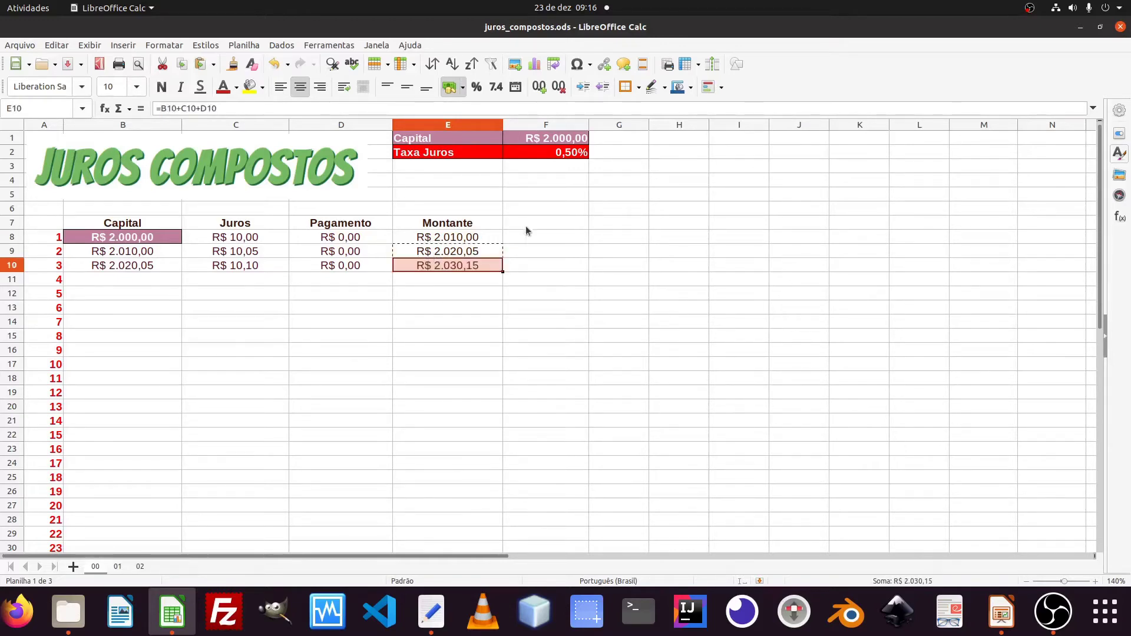
left_click(542, 212)
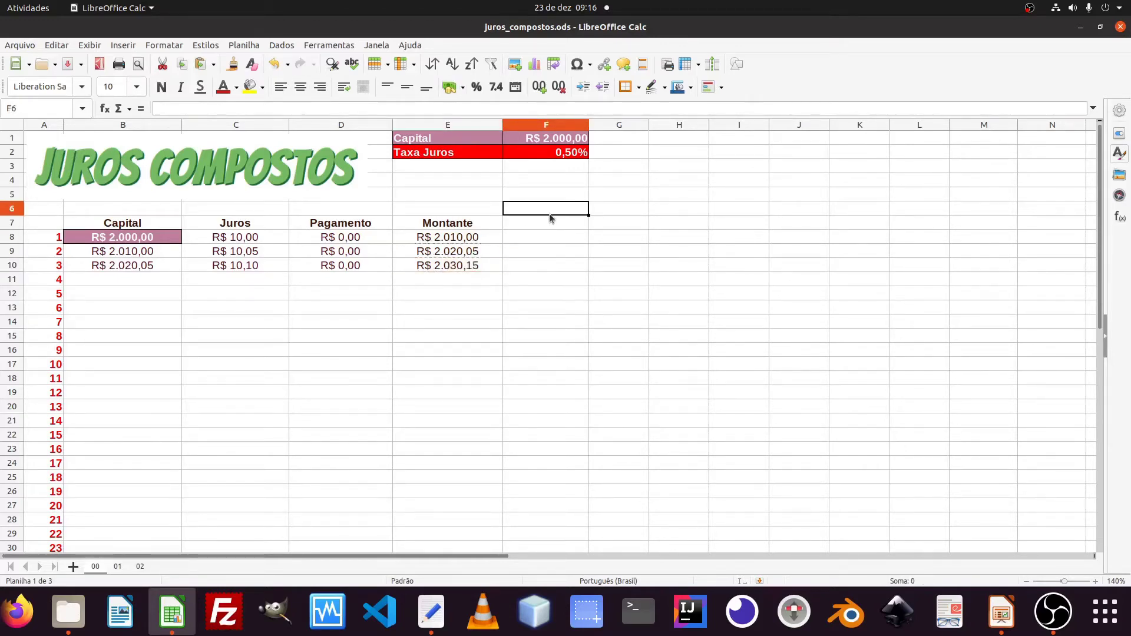
key("Escape")
- Copy the period 3 row B10:E10 into rows 11 to 19 to fill periods 4 to 12
left_click_drag(139, 264, 404, 271)
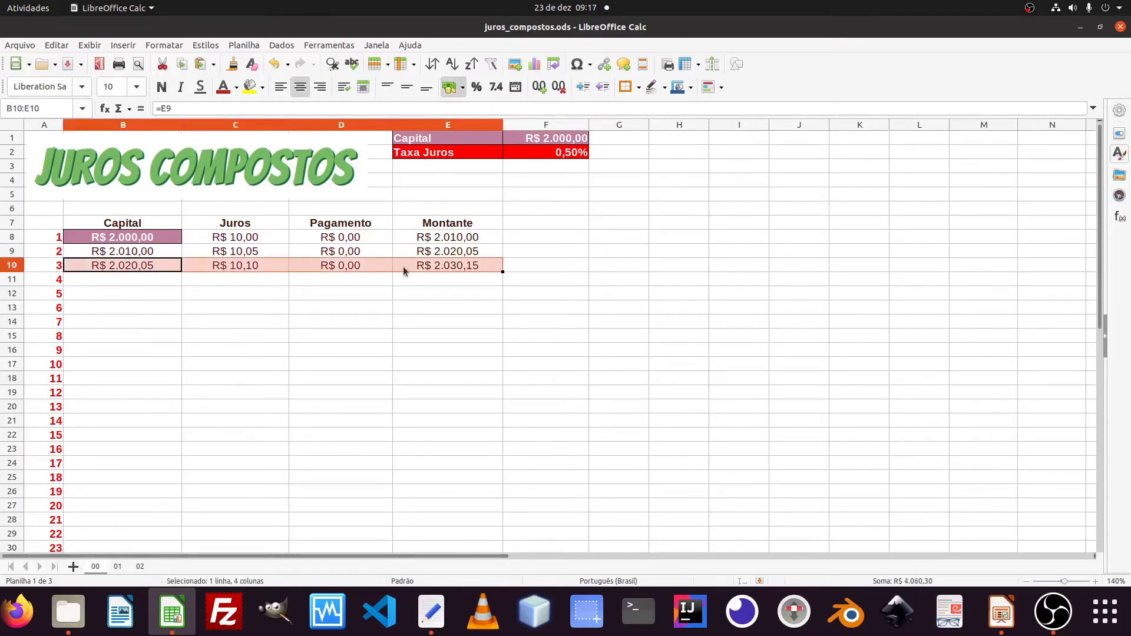
key("Down")
key("ctrl+v")
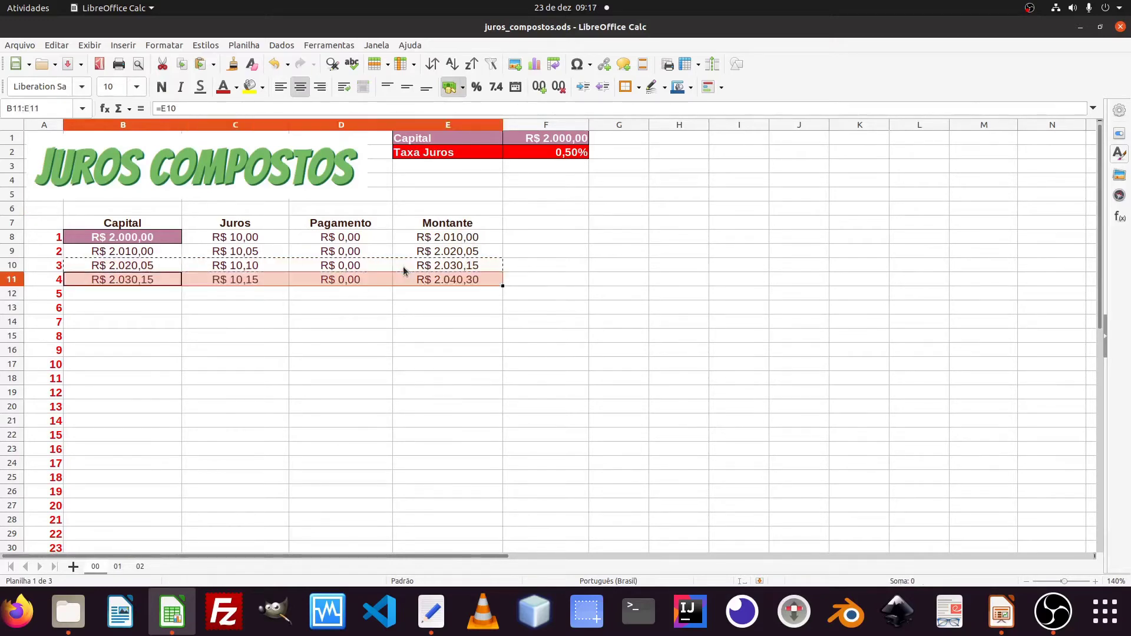
key("Down")
key("ctrl+v")
key("Down")
key("ctrl+v")
key("Down")
key("ctrl+v")
key("Down")
key("ctrl+v")
key("Down")
key("ctrl+v")
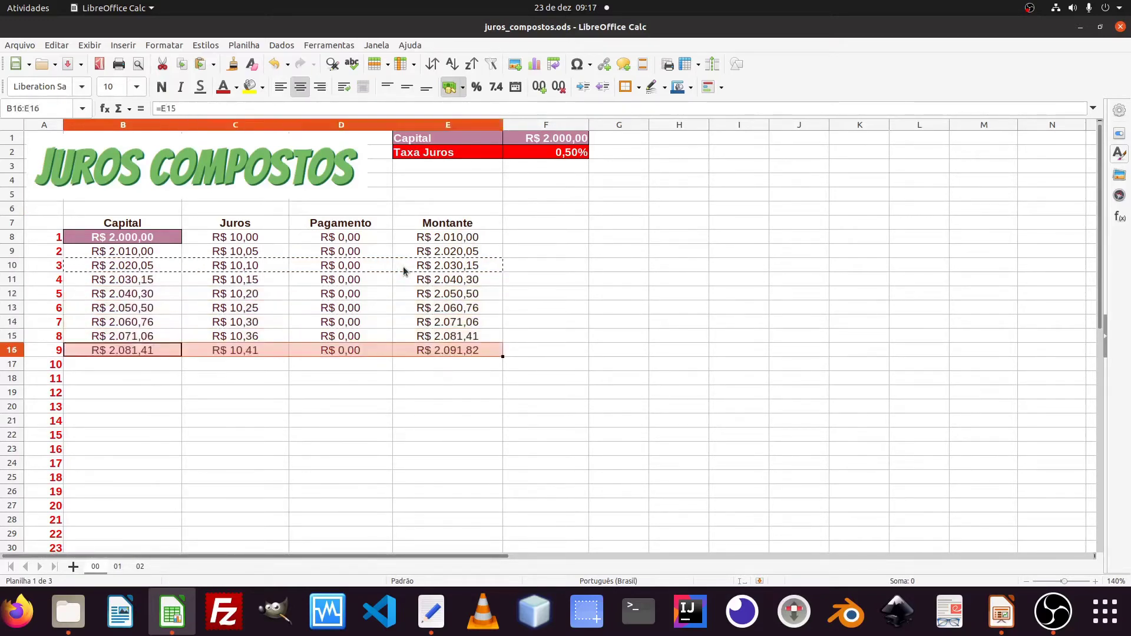
key("Down")
key("ctrl+v")
key("Down")
key("ctrl+v")
key("Down")
key("ctrl+v")
key("Right")
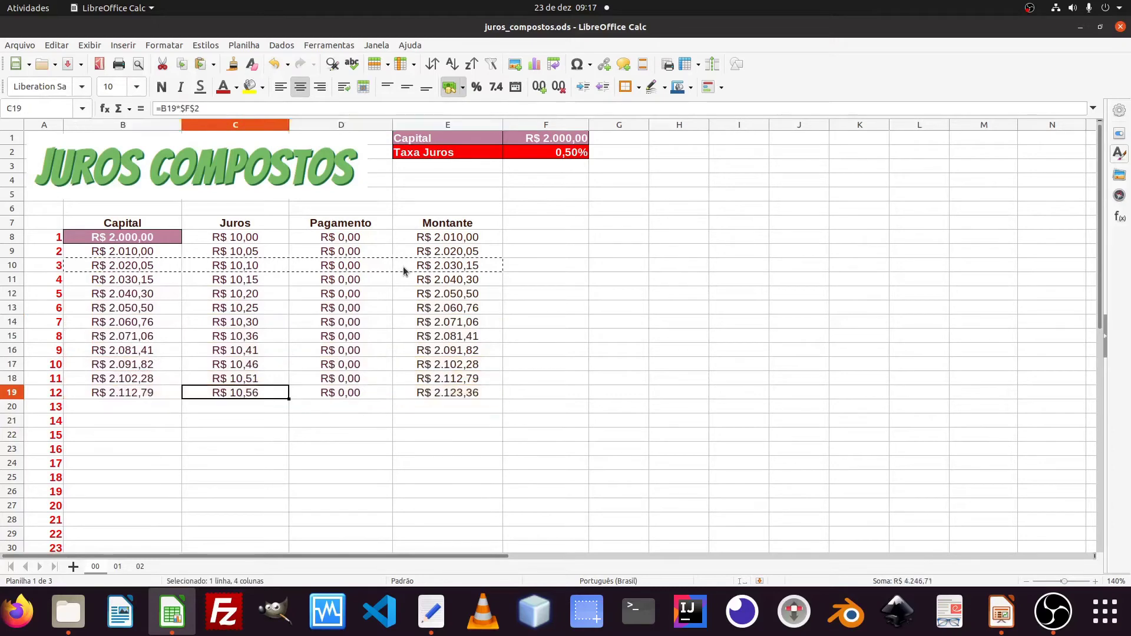
key("Right")
key("Right")
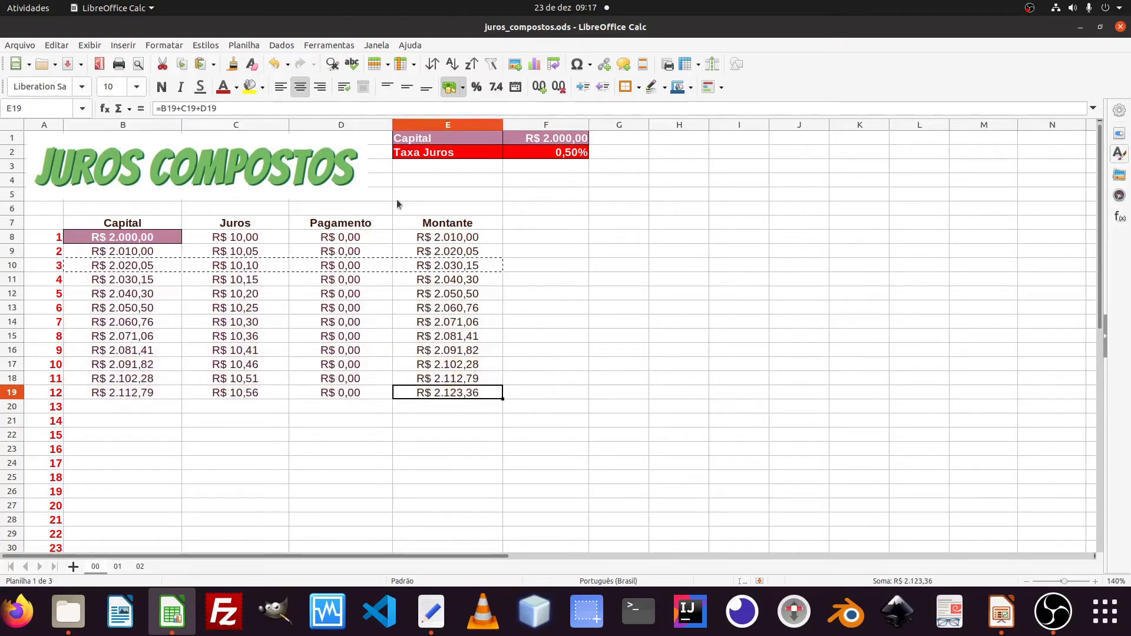
left_click(151, 241)
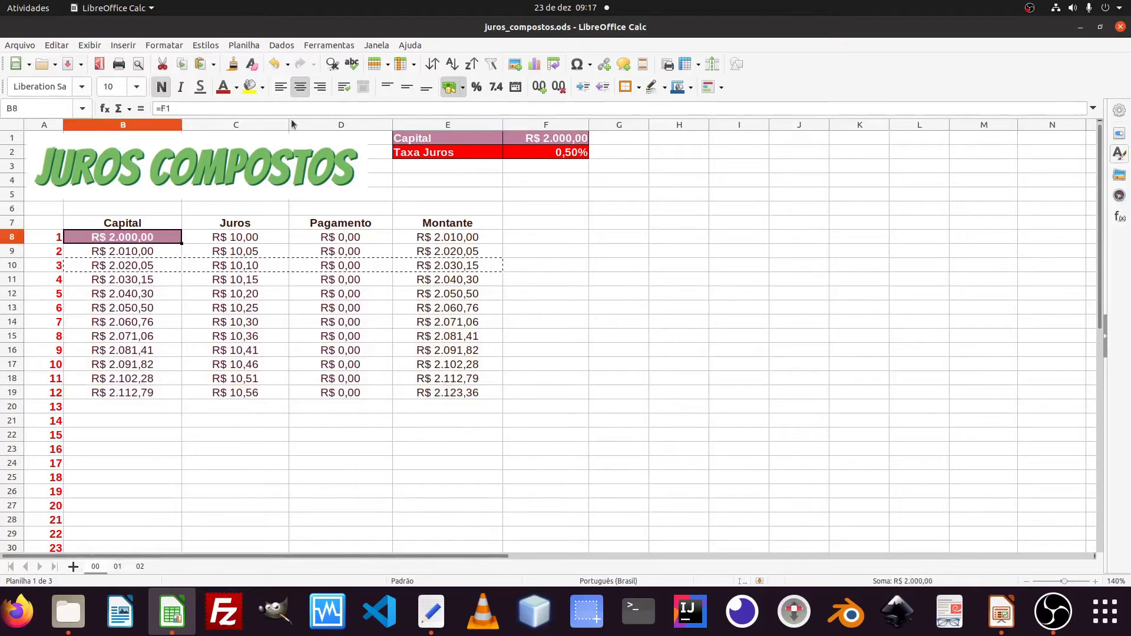
left_click(241, 66)
left_click(468, 402)
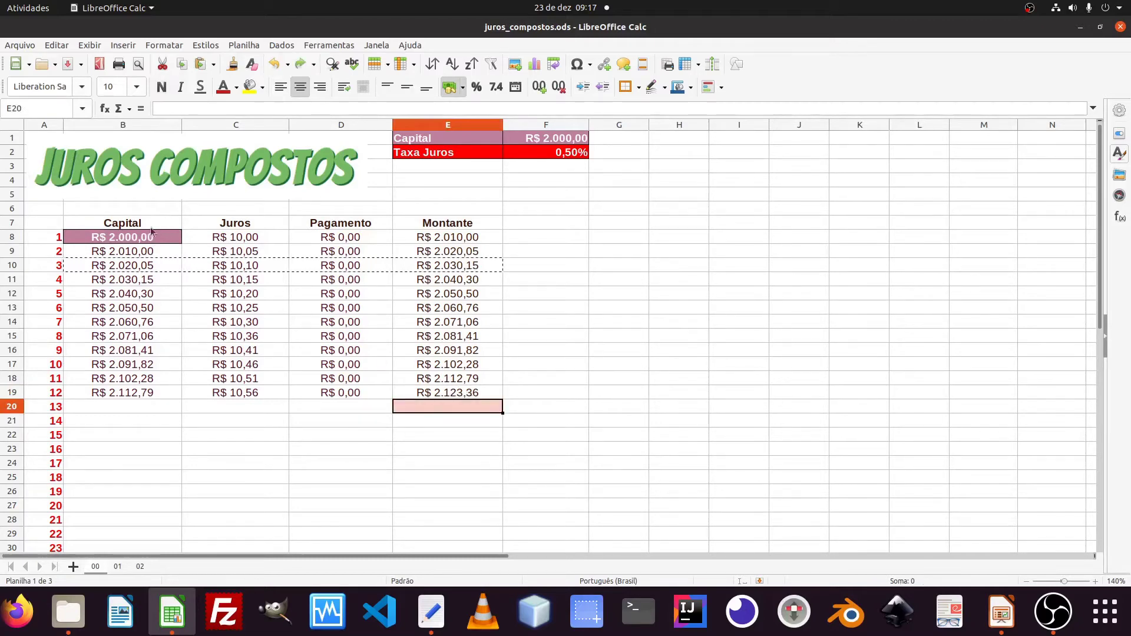
key("ctrl+z")
- Clone the formatting of the first Capital cell B8 onto the period 12 Montante cell E19
left_click(233, 66)
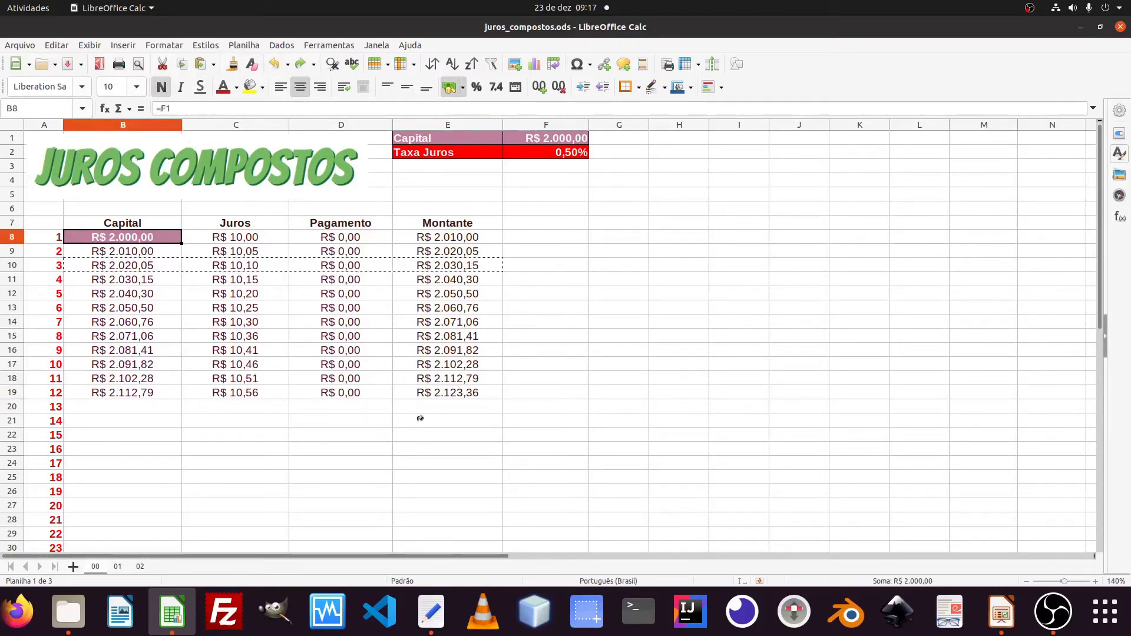
left_click(447, 393)
left_click(361, 457)
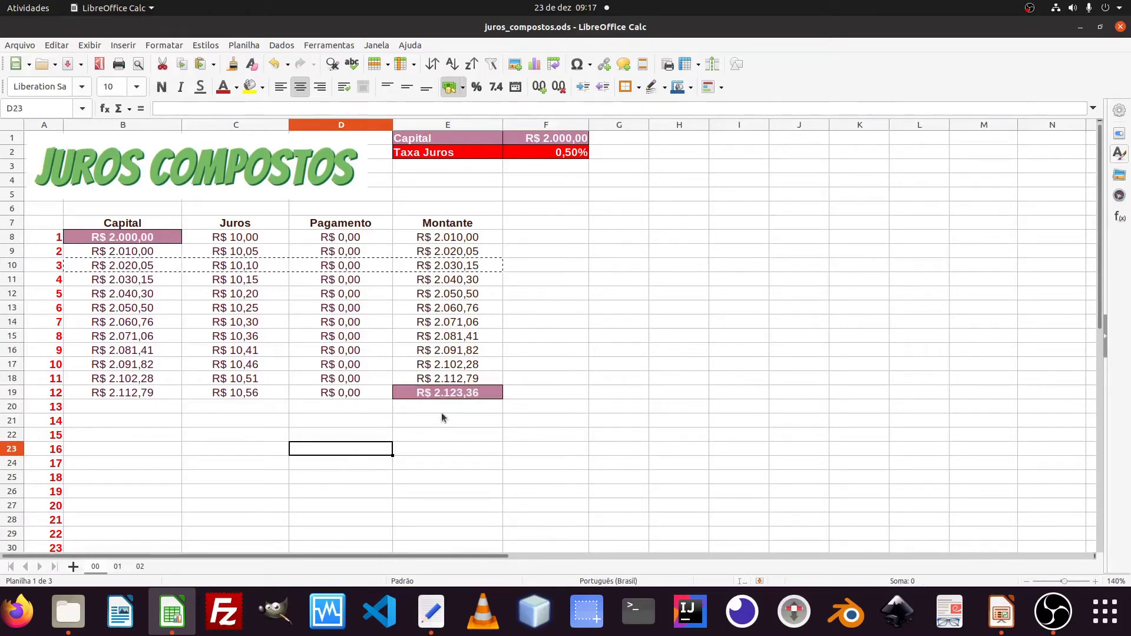
left_click(451, 395)
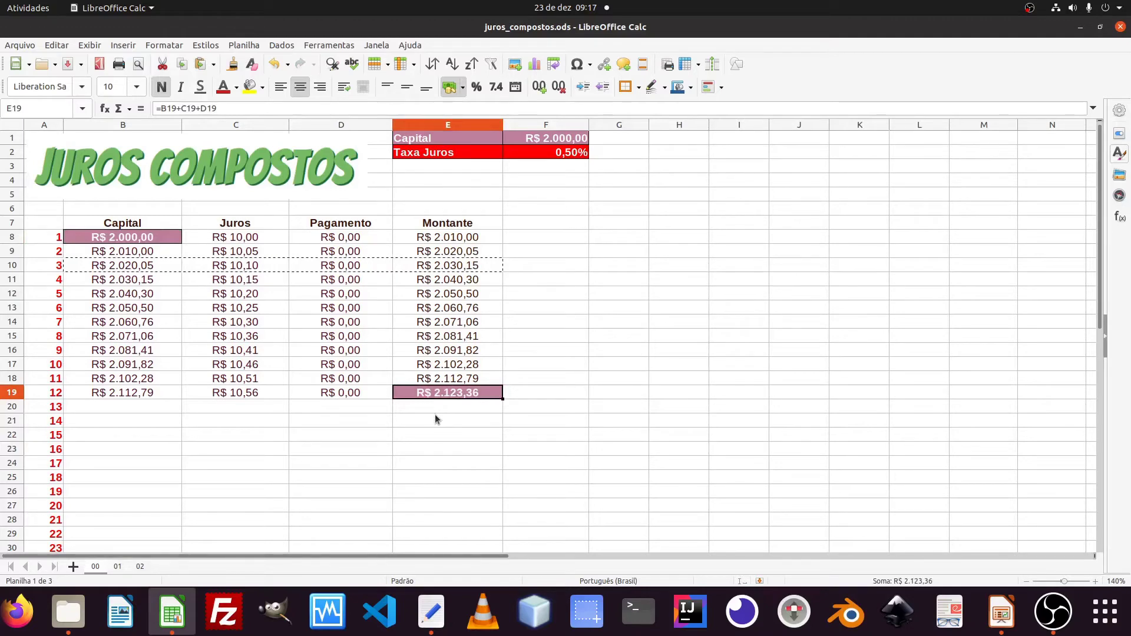
- Enter the label VALOR FUTURO in F19, beside the period 12 Montante
left_click(528, 394)
type("V")
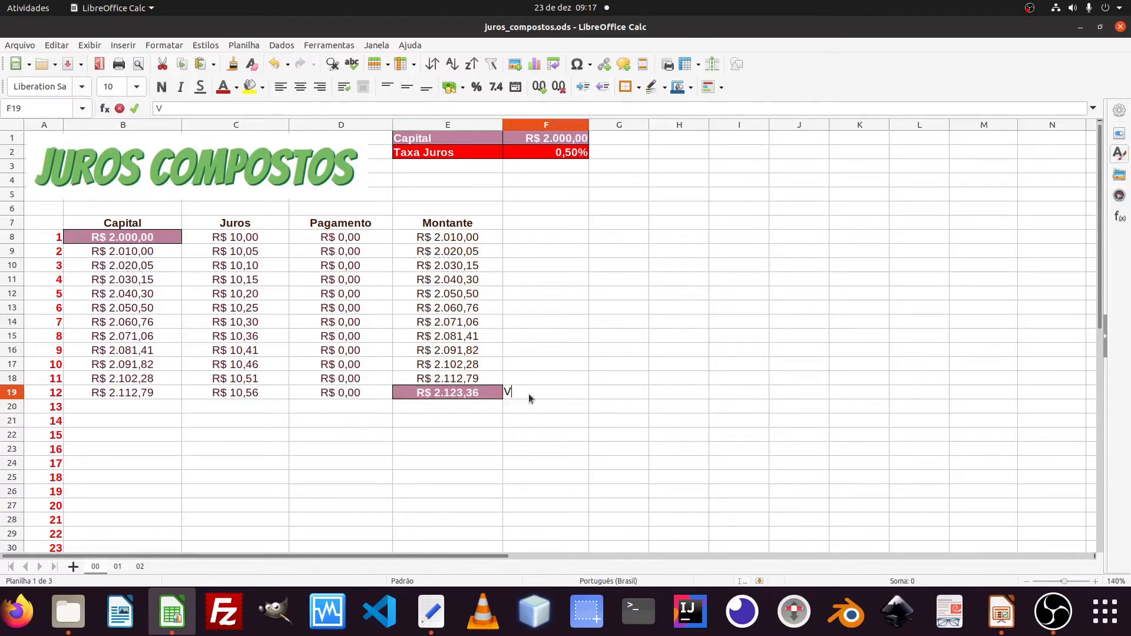
type("ALOR FUTURO")
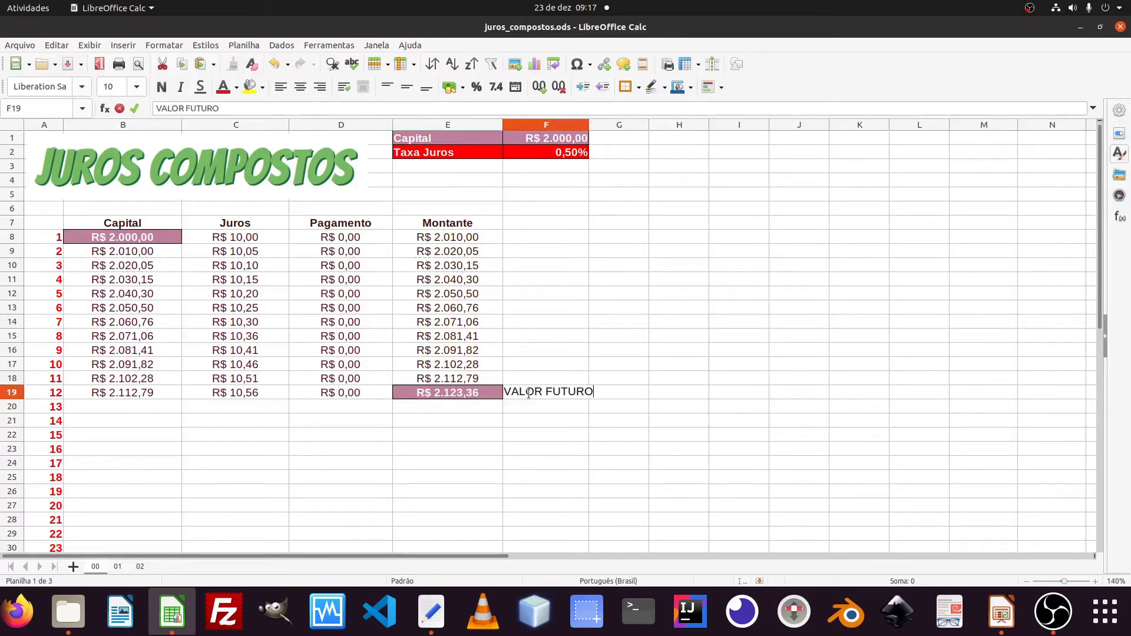
key("Up")
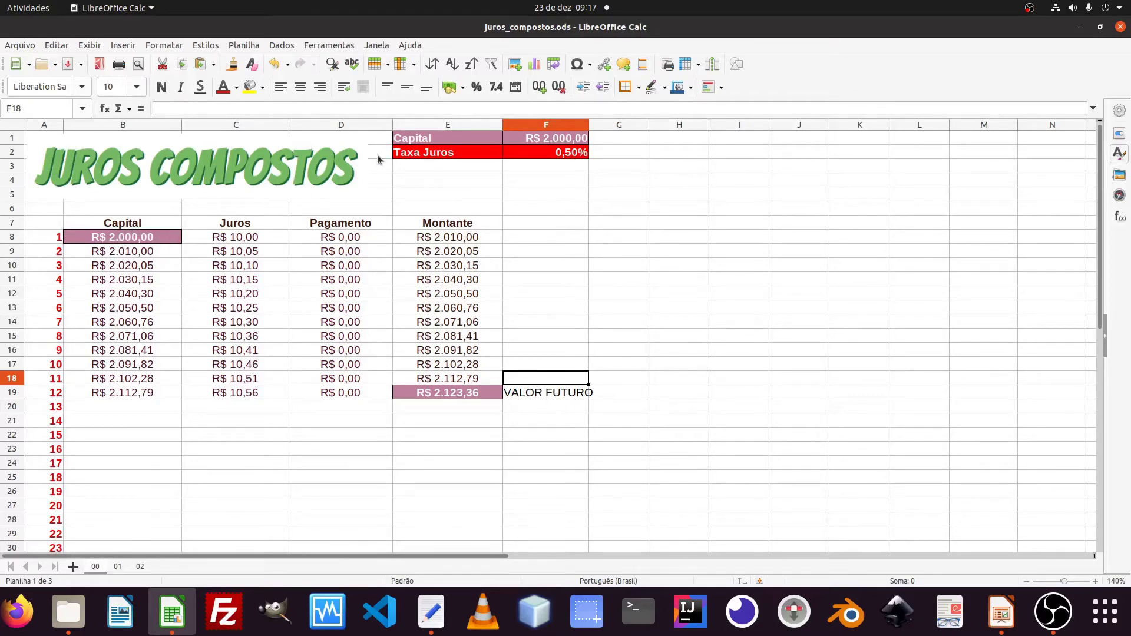
- Change the Capital label in E1 to Valor Presente
left_click(414, 137)
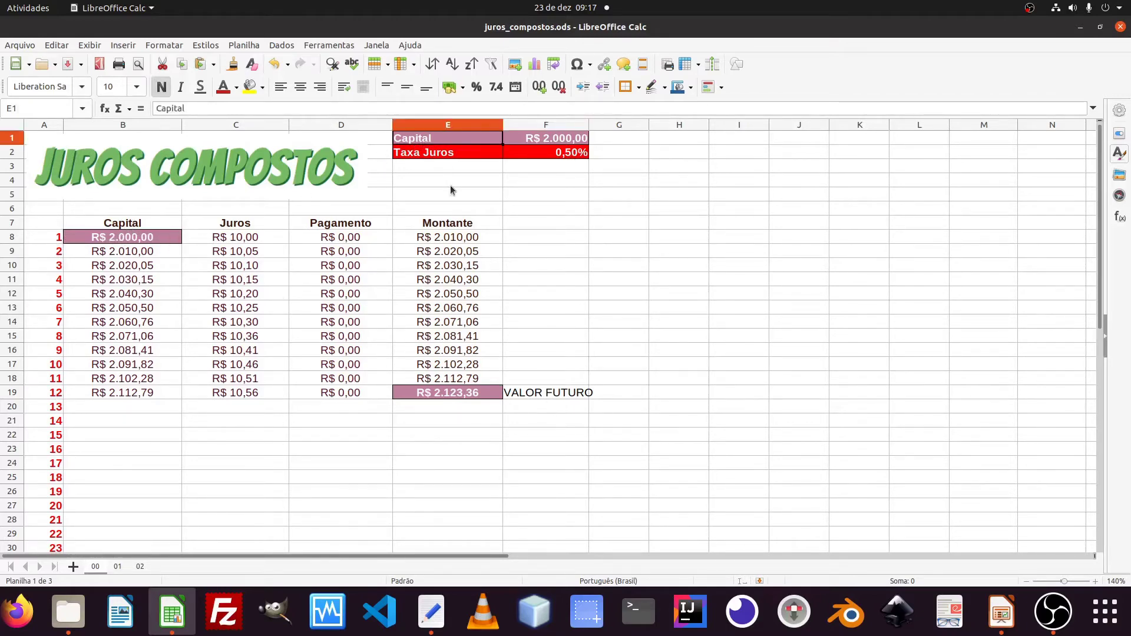
type("Valor Prese")
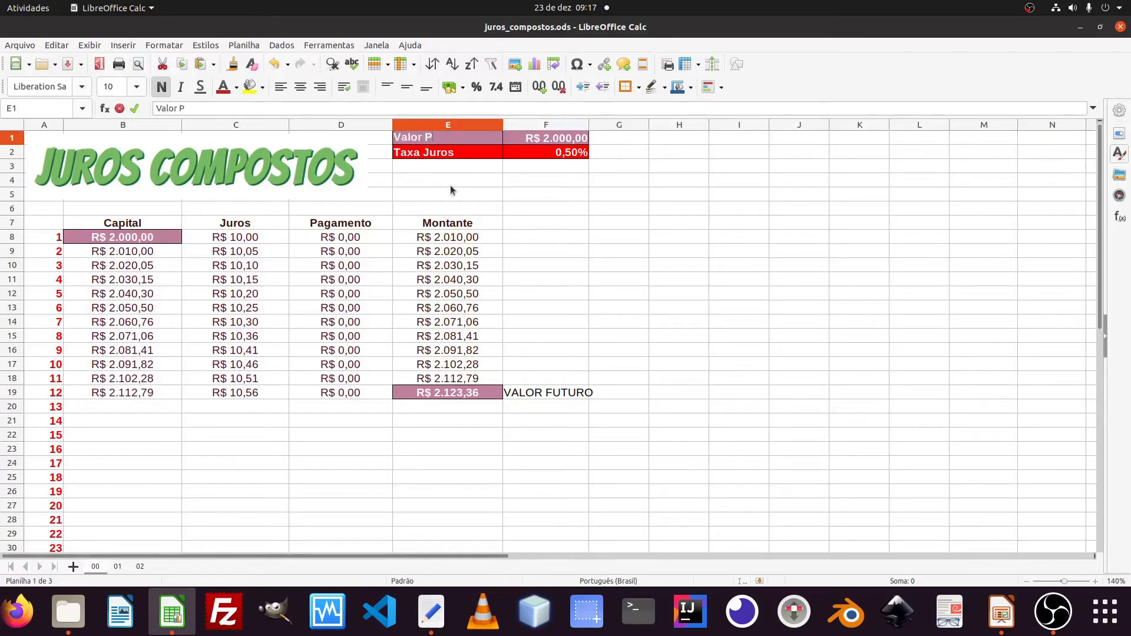
type("nte")
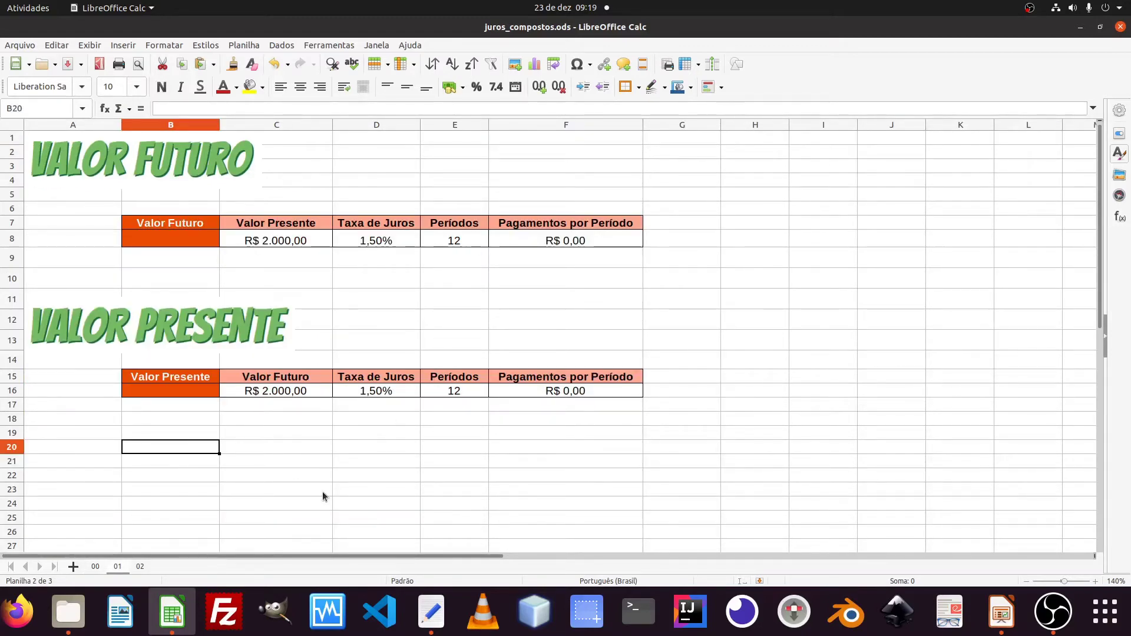
left_click(95, 566)
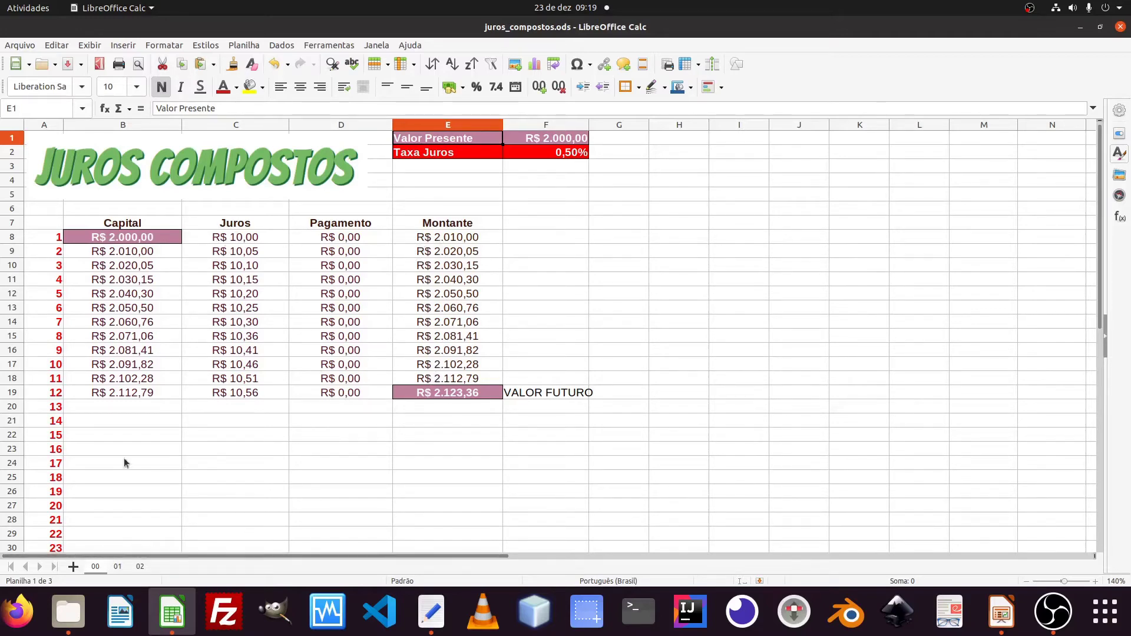
scroll(175, 311, "down", 1)
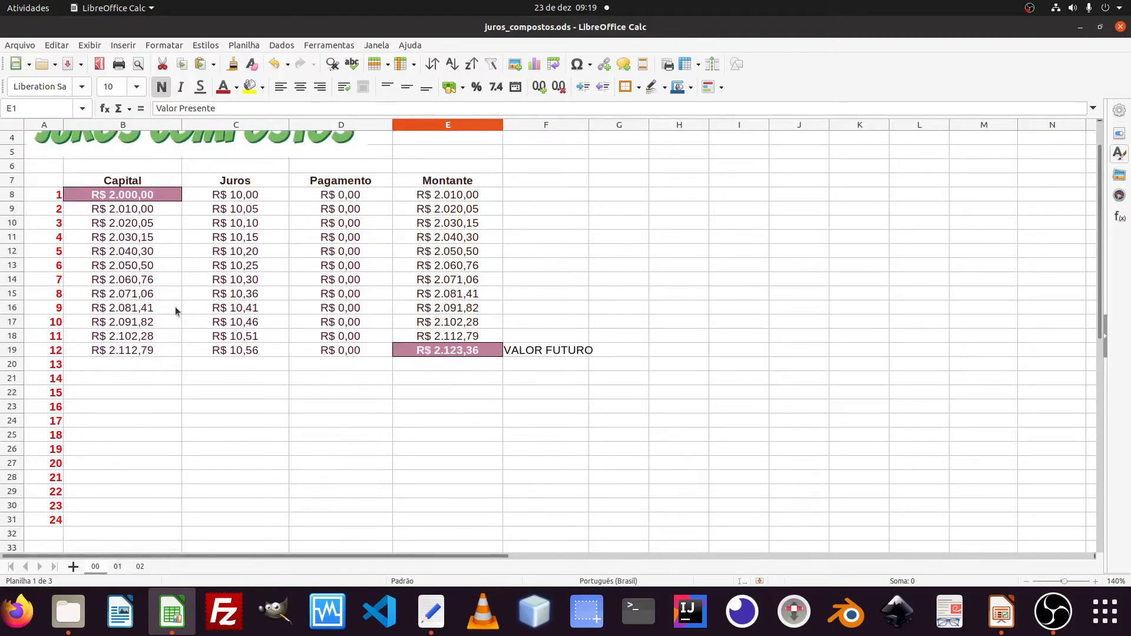
scroll(175, 310, "up", 1)
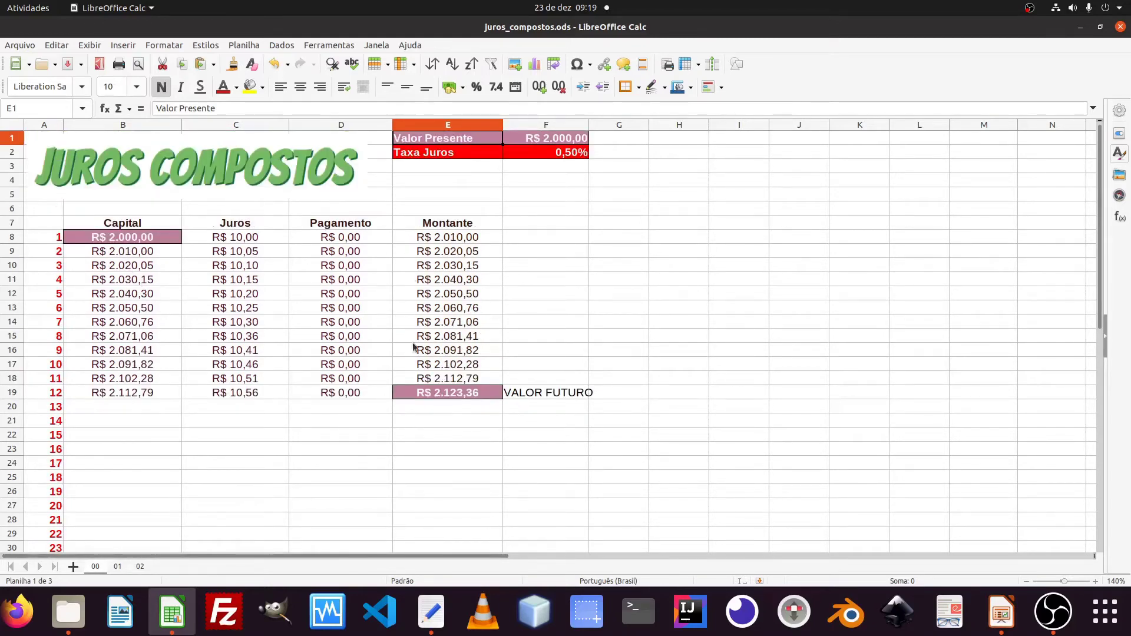
scroll(148, 410, "down", 2)
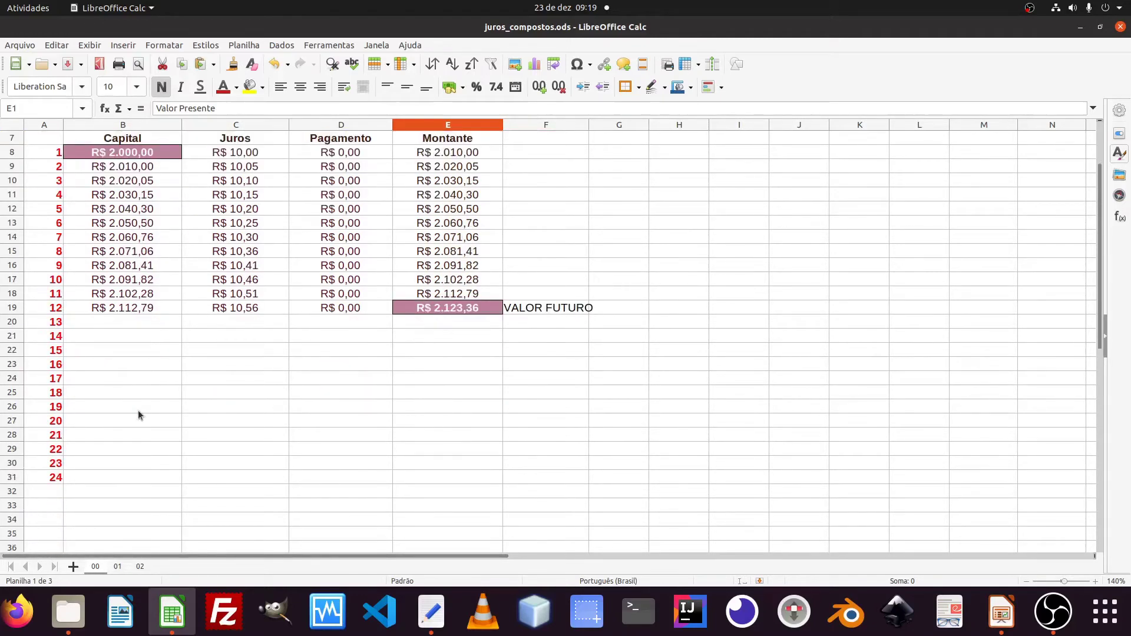
scroll(284, 343, "down", 1)
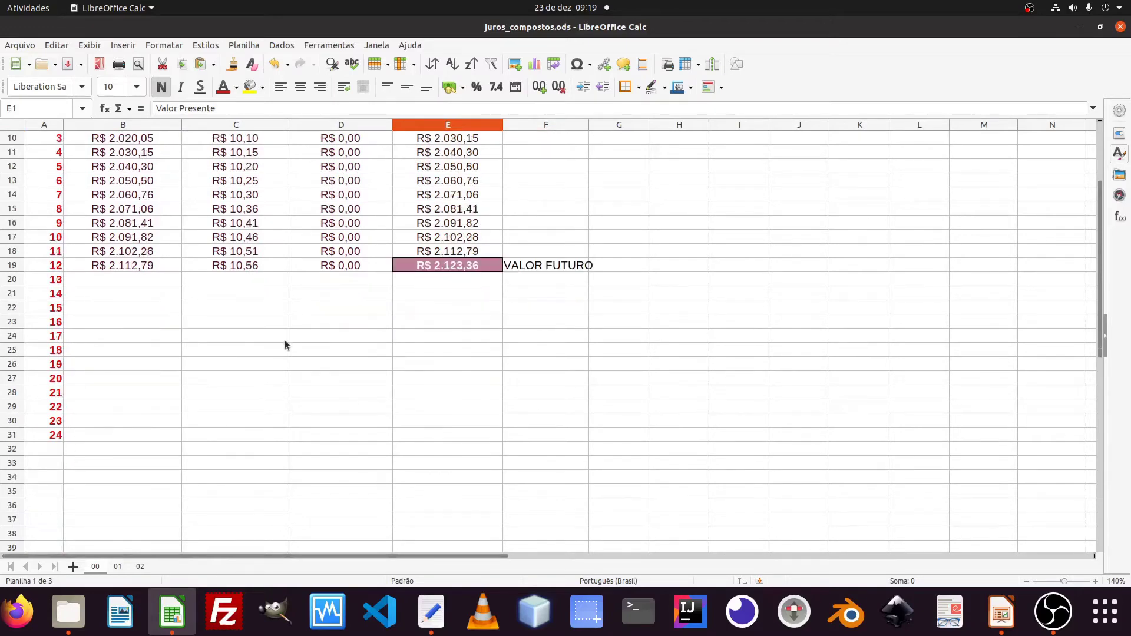
scroll(285, 345, "up", 3)
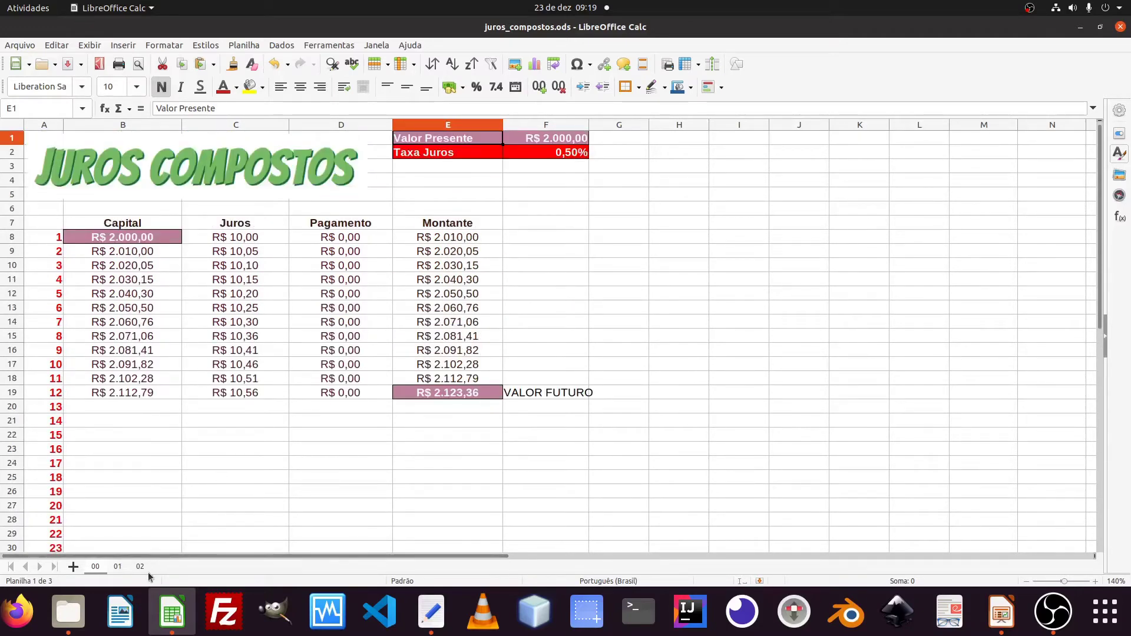
- Go to sheet 01 and clear the contents of the Valor Futuro cell B8
key("ctrl+Page_Down")
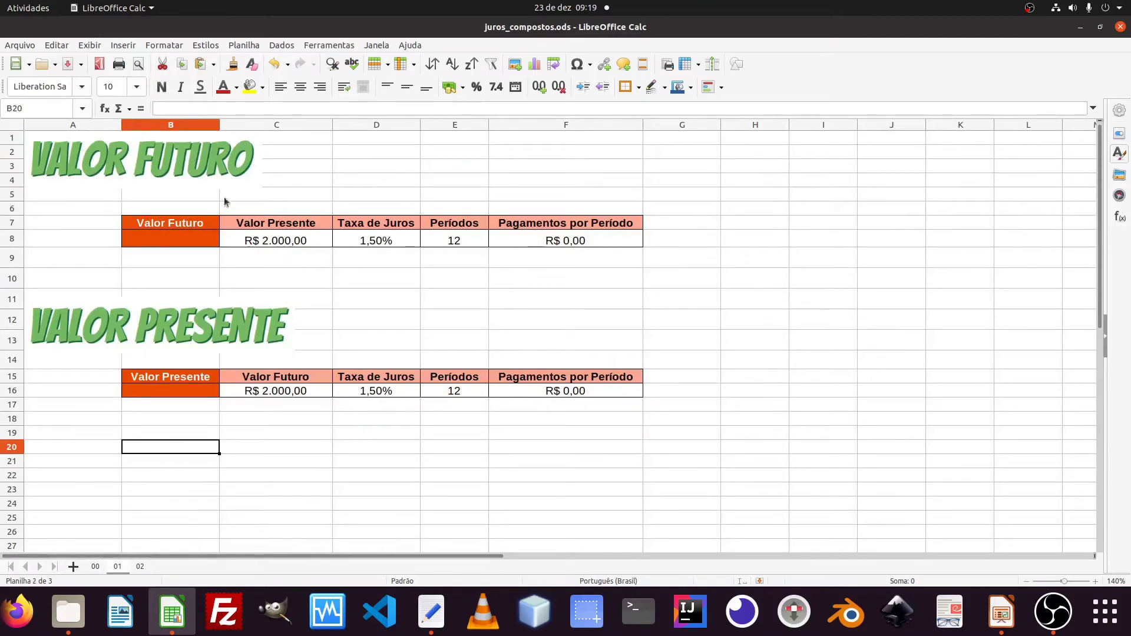
left_click(171, 243)
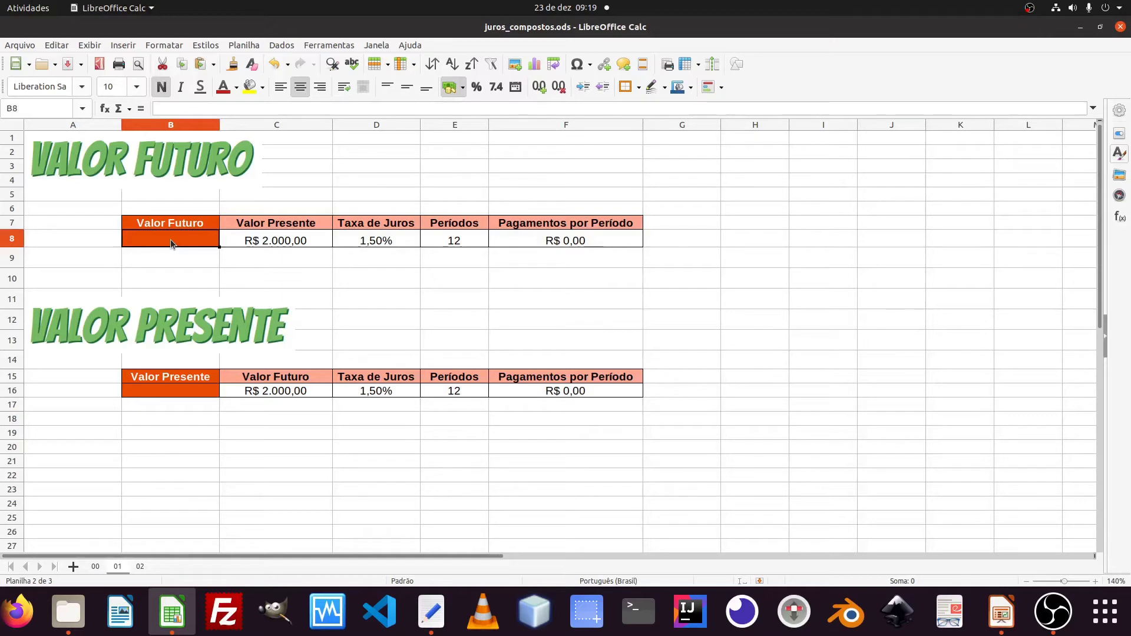
key("BackSpace")
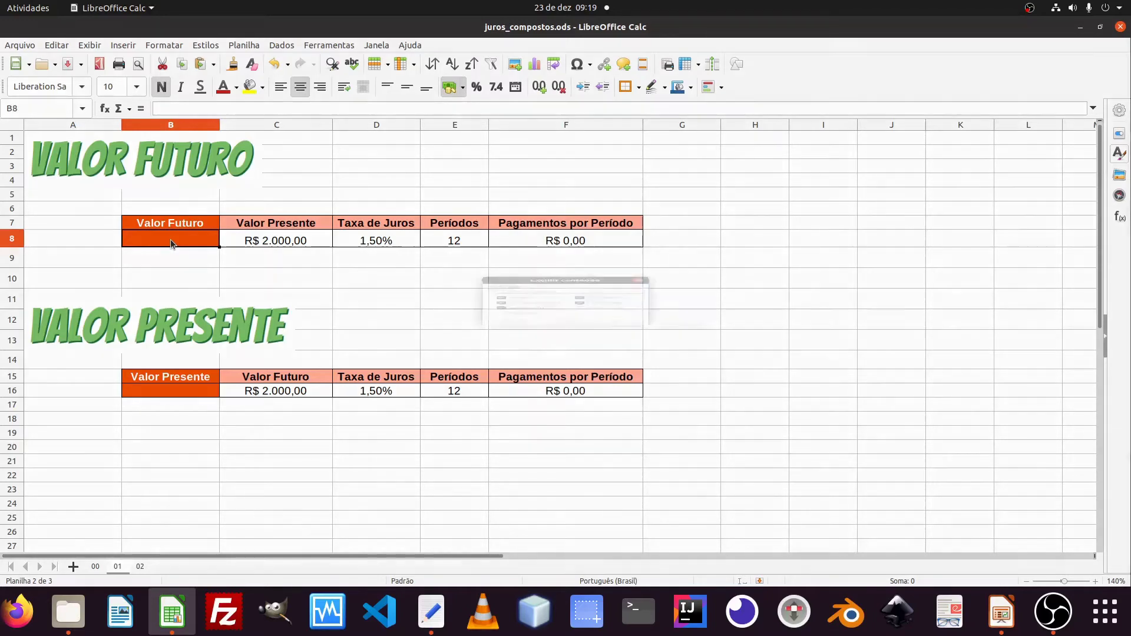
key("Return")
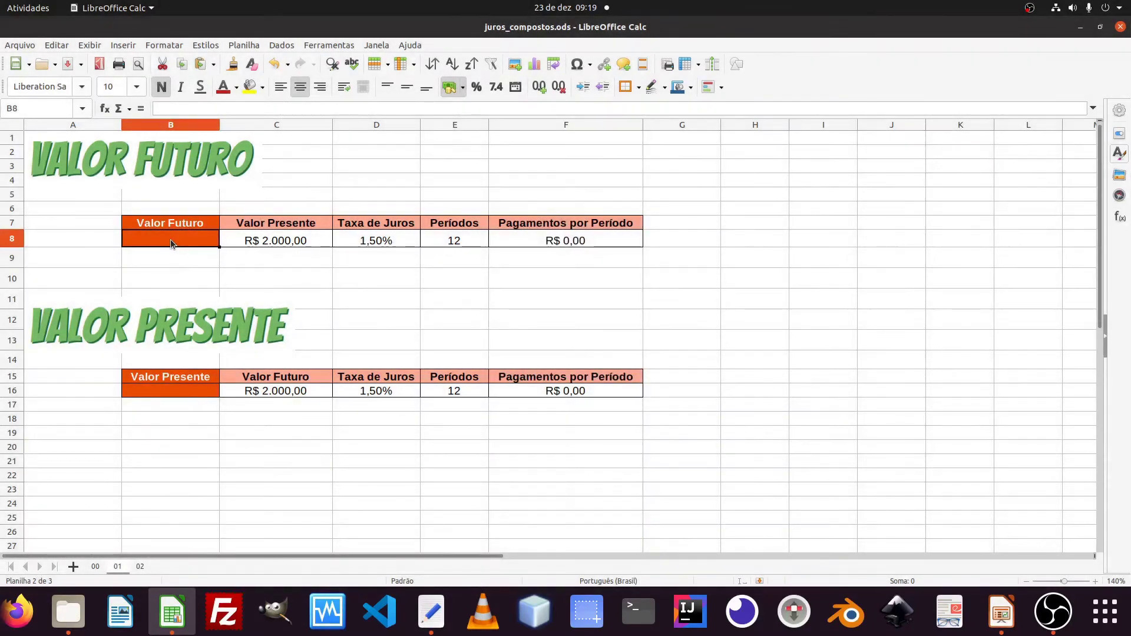
- Start a VF formula in B8 and open it in the Function Wizard, placed clear of the Valor Futuro inputs
type("=VG")
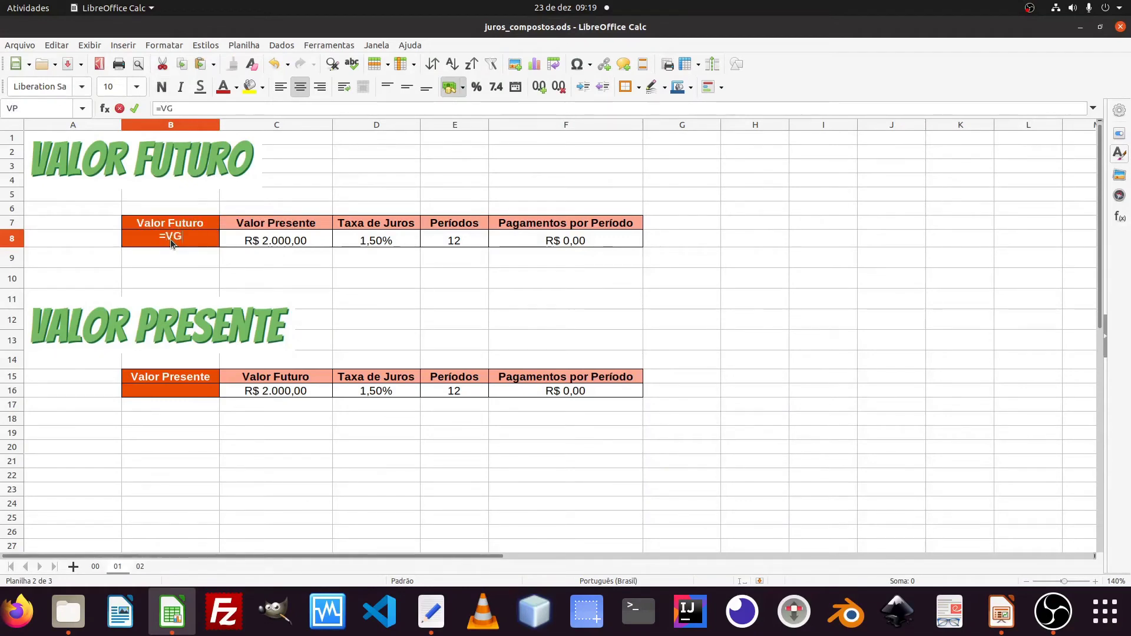
key("BackSpace")
type("F(")
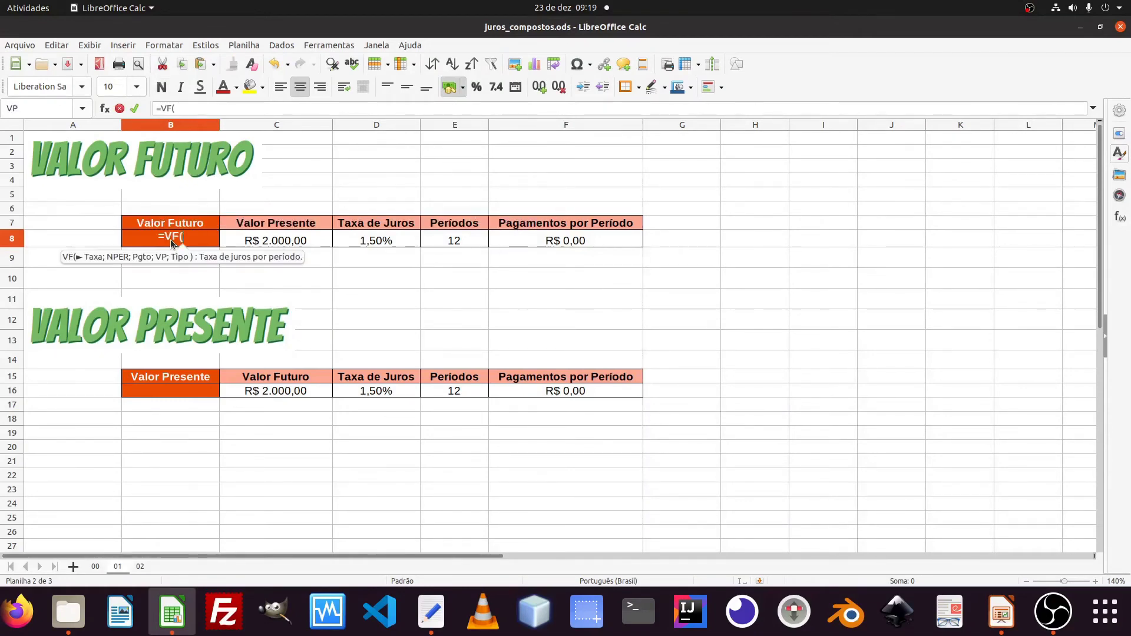
left_click(103, 109)
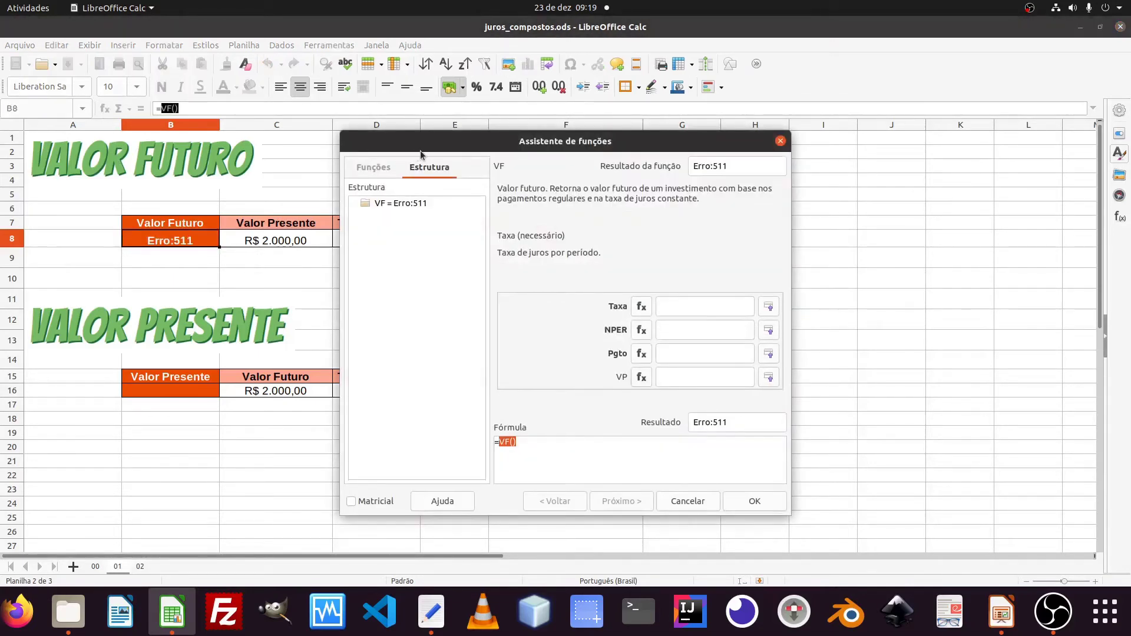
left_click_drag(421, 151, 693, 143)
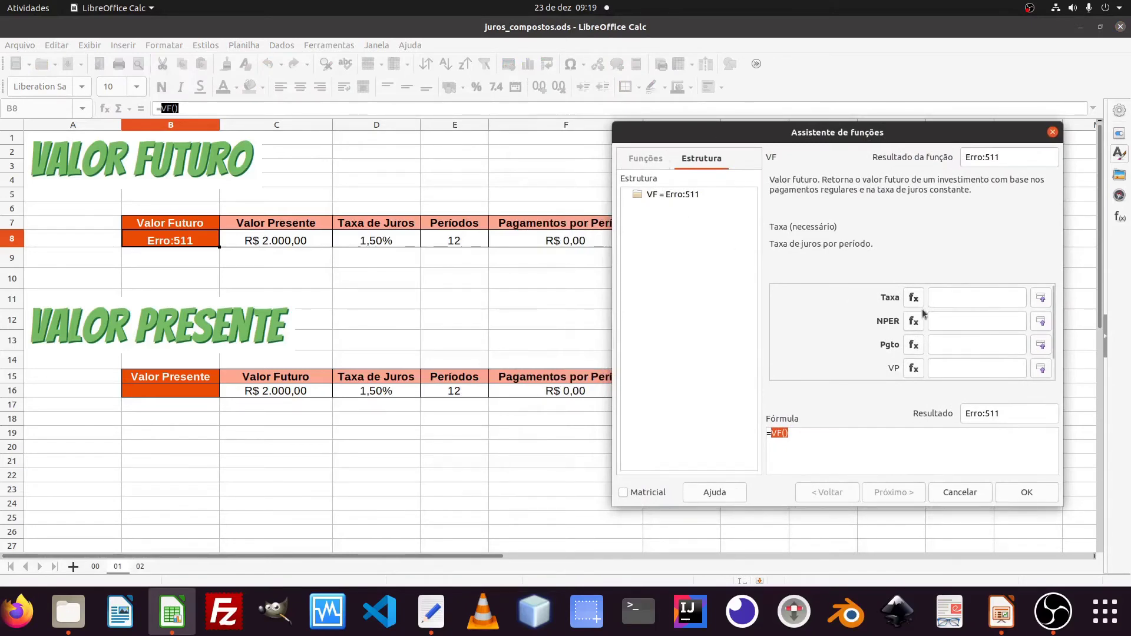
scroll(879, 317, "down", 1)
scroll(930, 344, "up", 1)
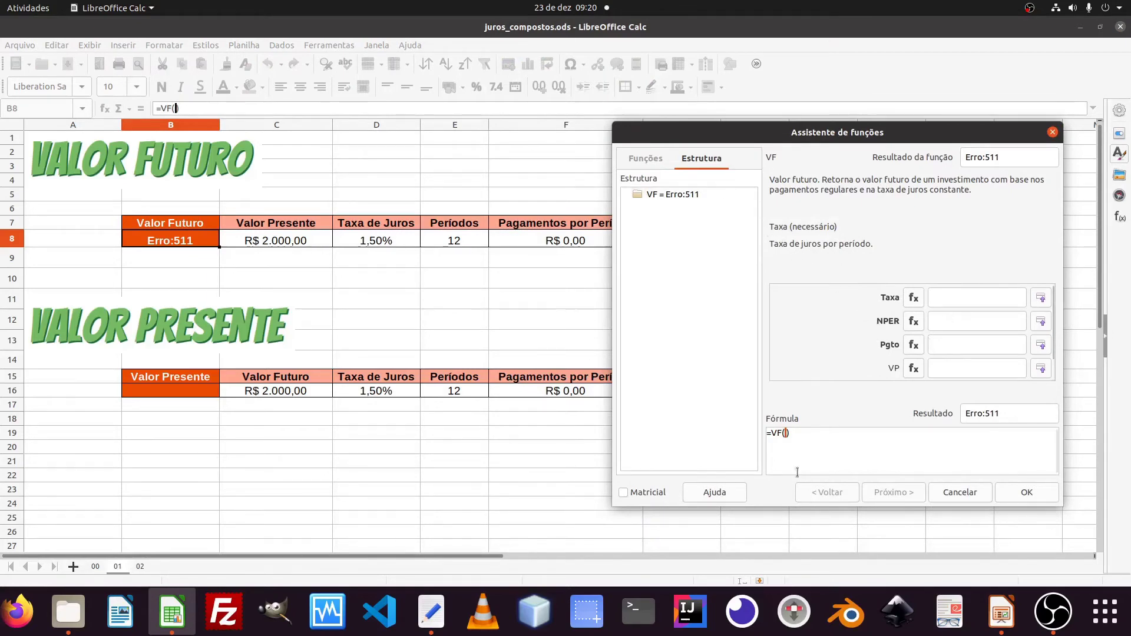
- Fill the VF function's arguments with Taxa D8, NPER E8, Pgto F8 and VP C8
left_click(977, 300)
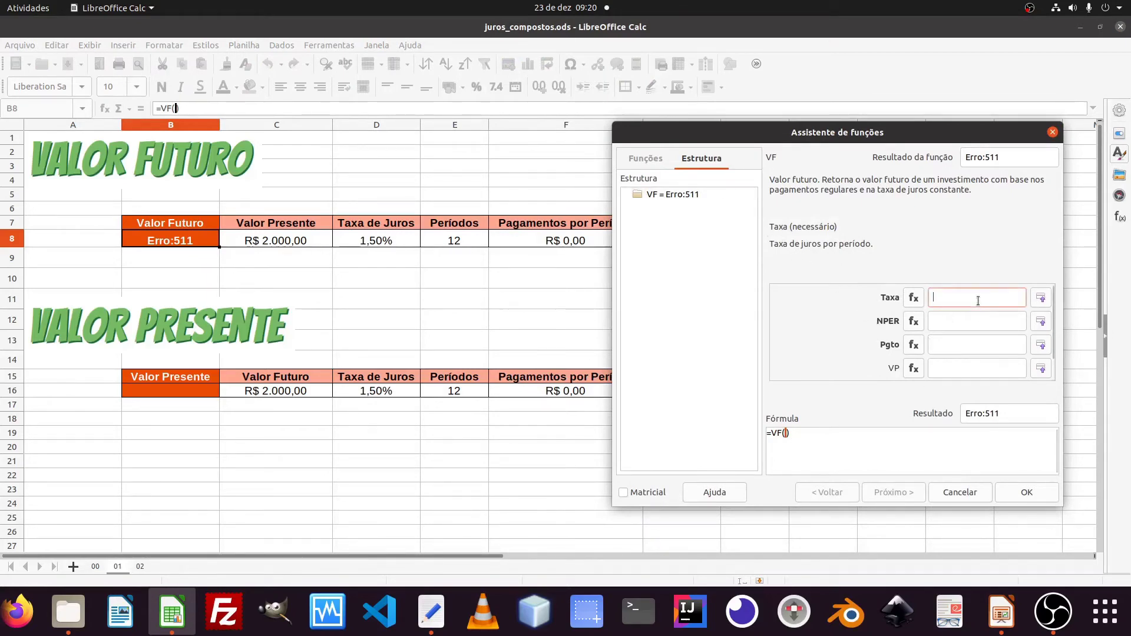
left_click(372, 242)
key("Tab")
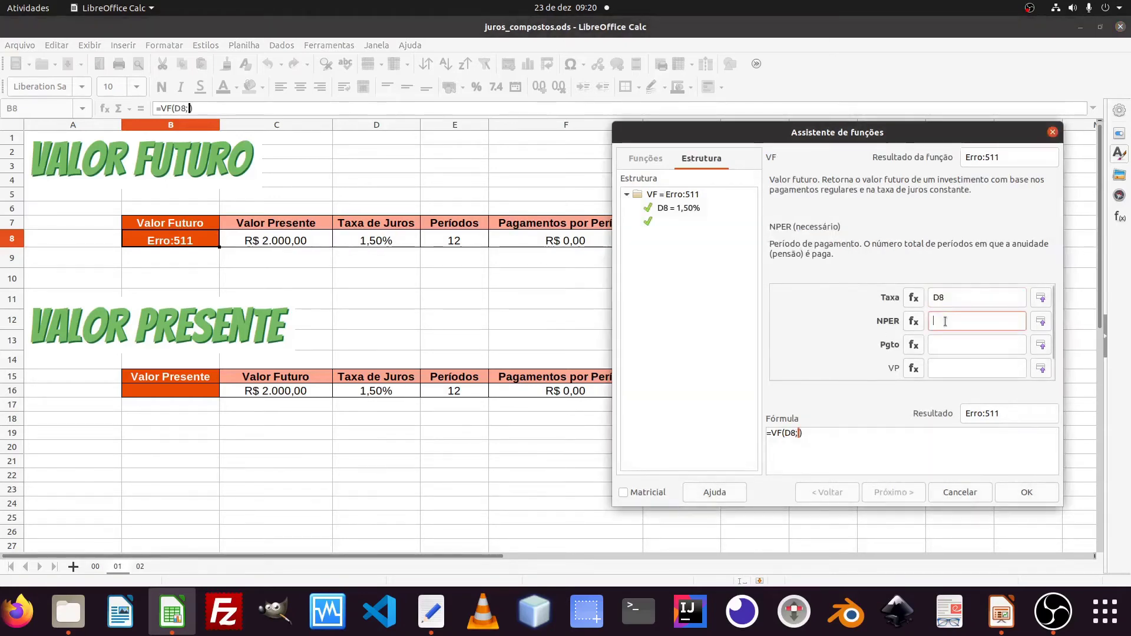
left_click(464, 242)
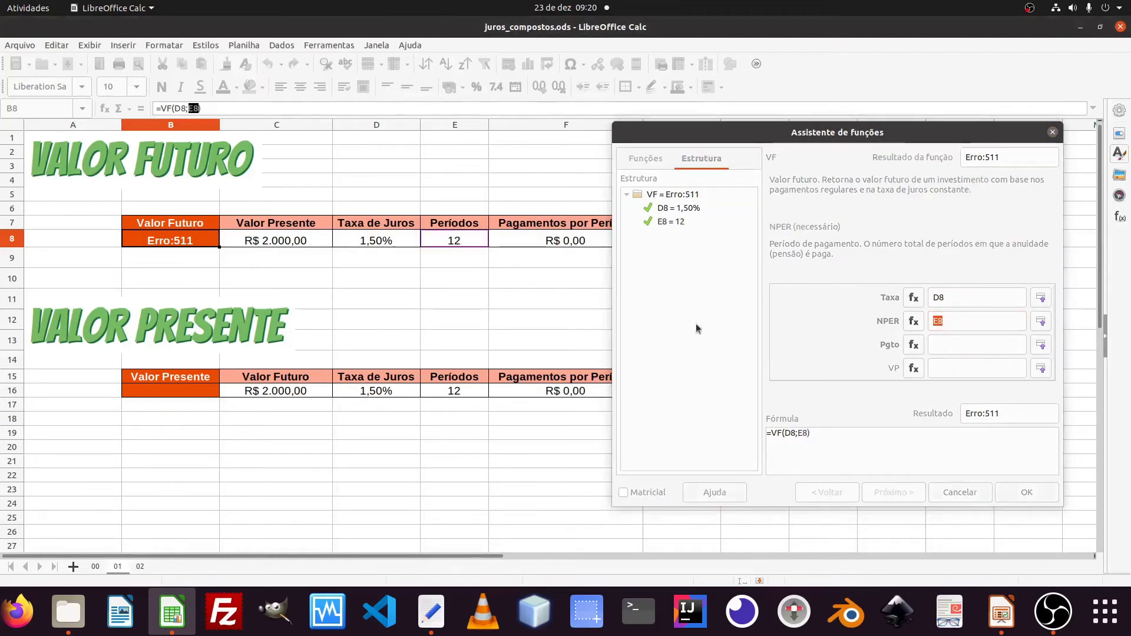
left_click(946, 346)
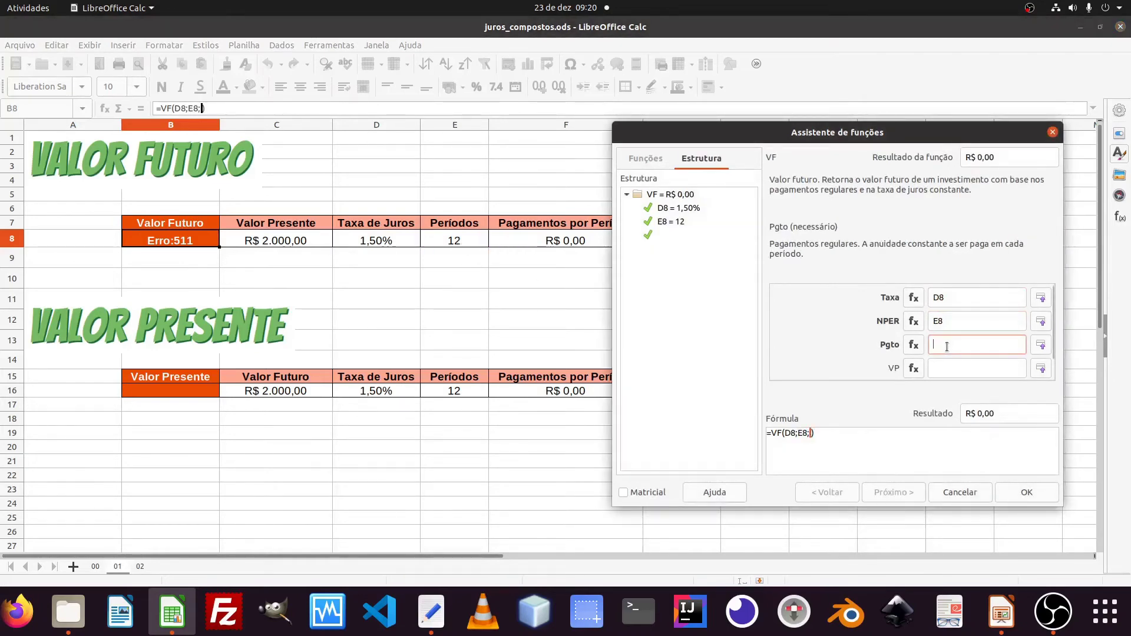
left_click(569, 241)
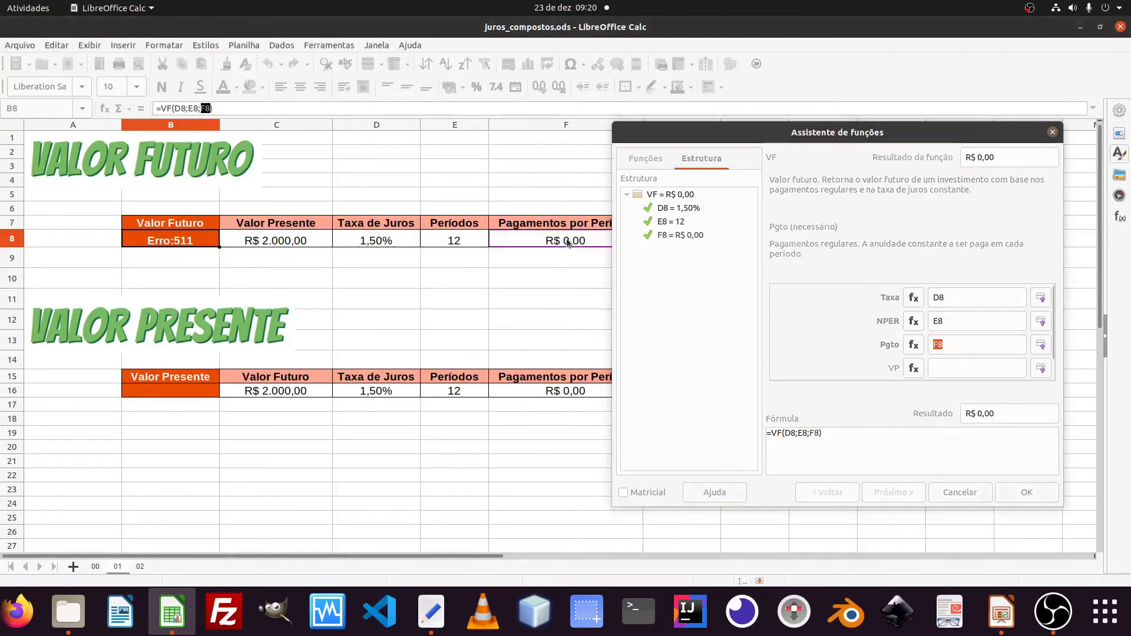
left_click(992, 368)
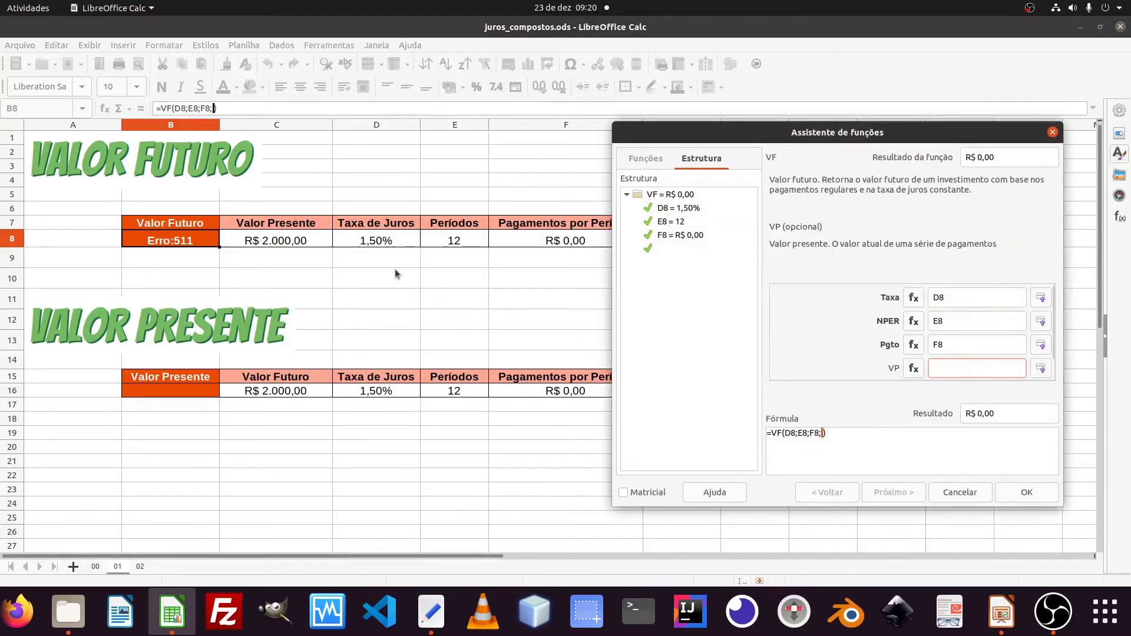
left_click(313, 244)
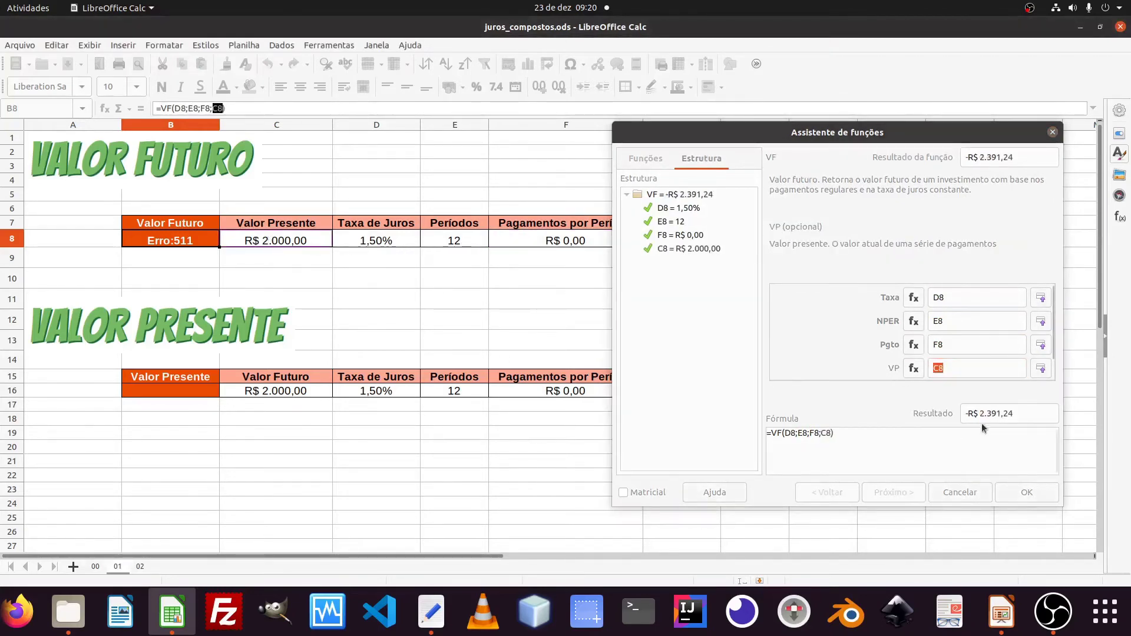
- Complete the VF formula with Tipo 0 and negate it in B8, giving =-VF(D8;E8;F8;C8;0)
scroll(970, 357, "down", 1)
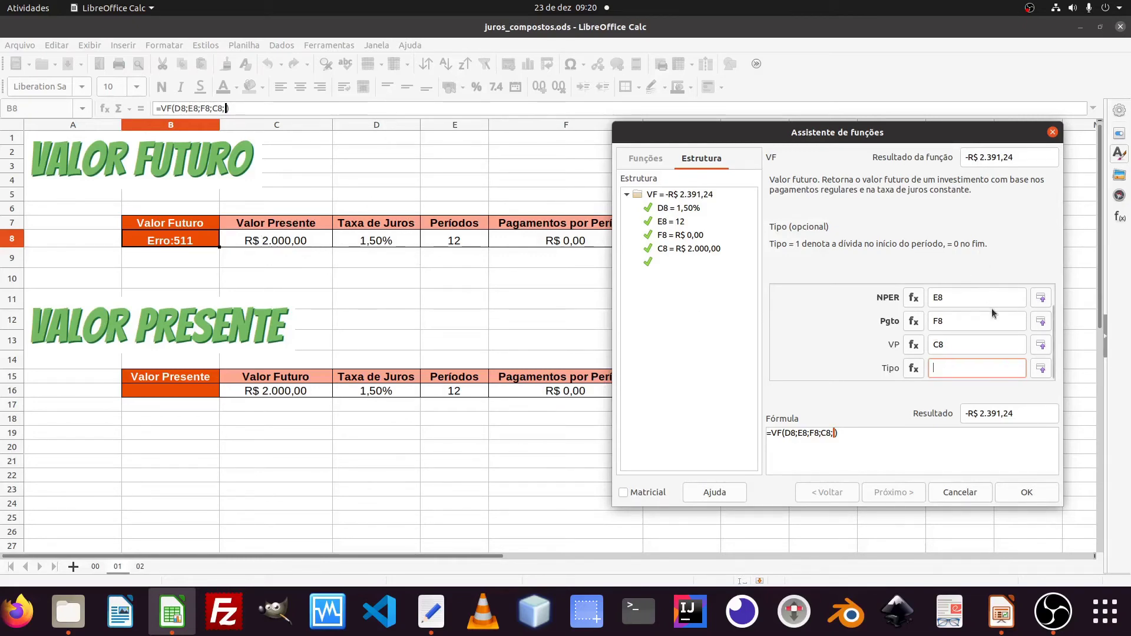
type("0")
left_click(1017, 490)
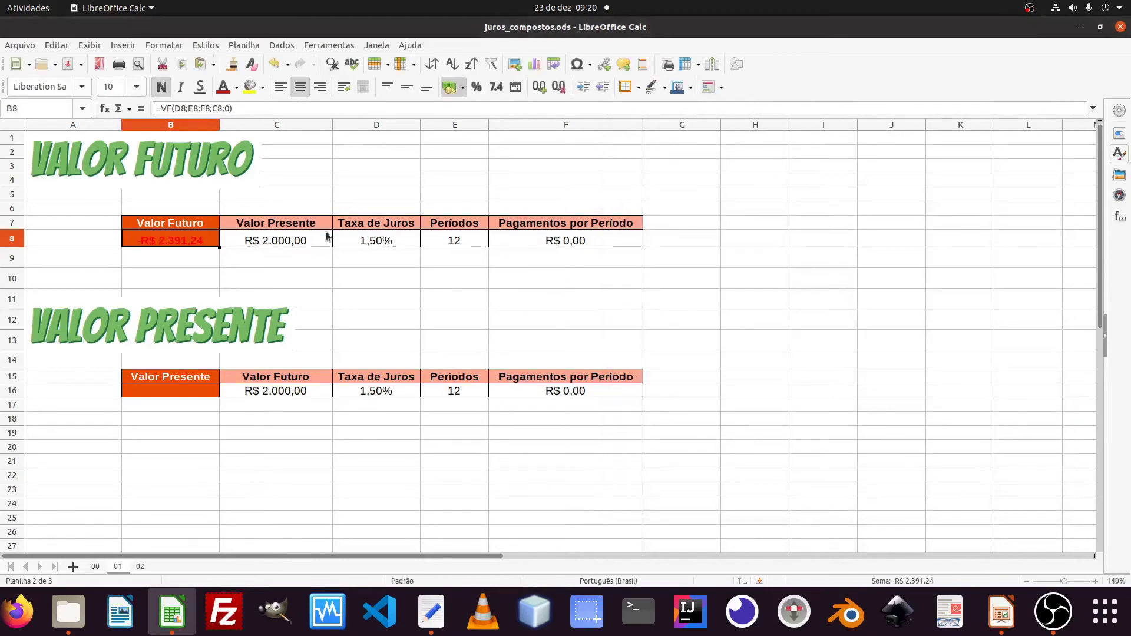
left_click(161, 109)
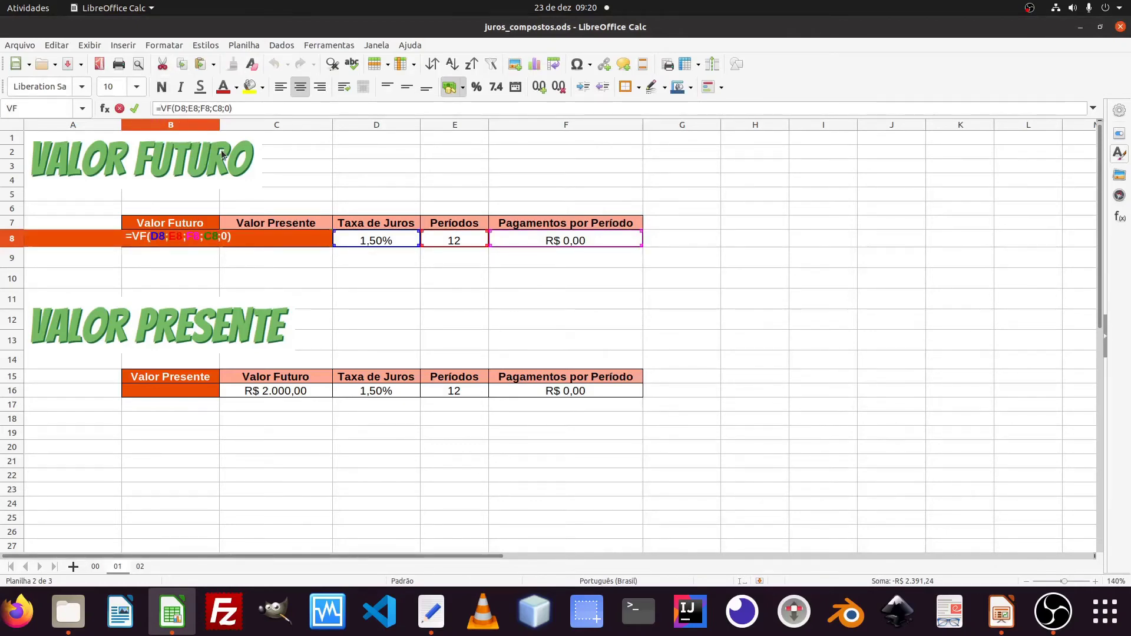
key("Return")
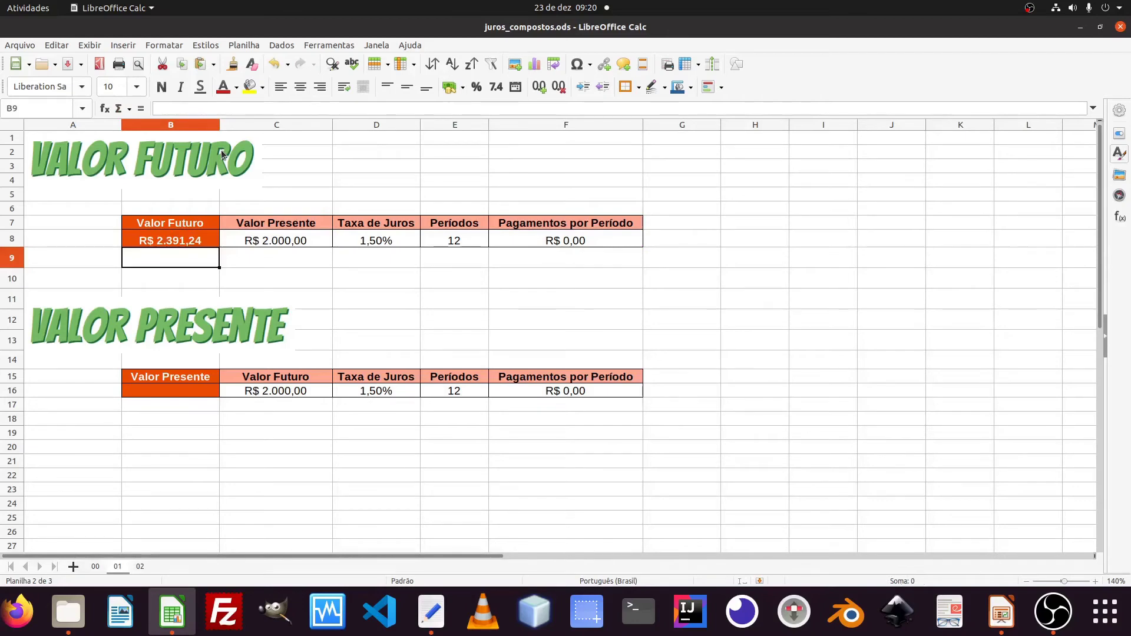
- Set the Taxa de Juros in D8 of the Valor Futuro table to 0,50%
left_click(346, 242)
type("0,5")
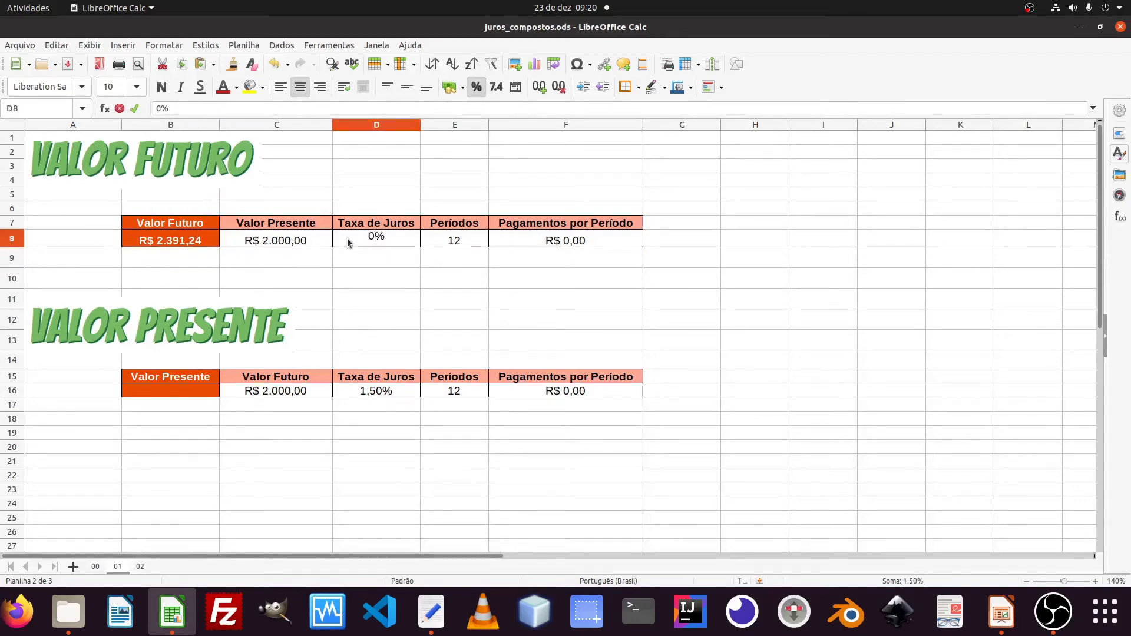
key("Return")
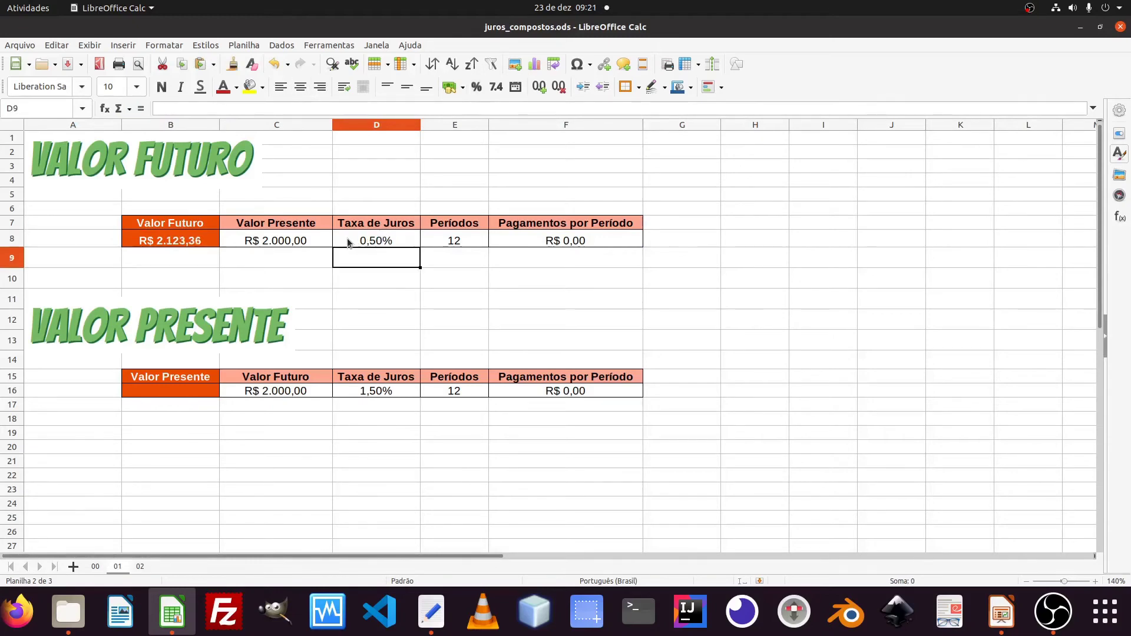
left_click(418, 295)
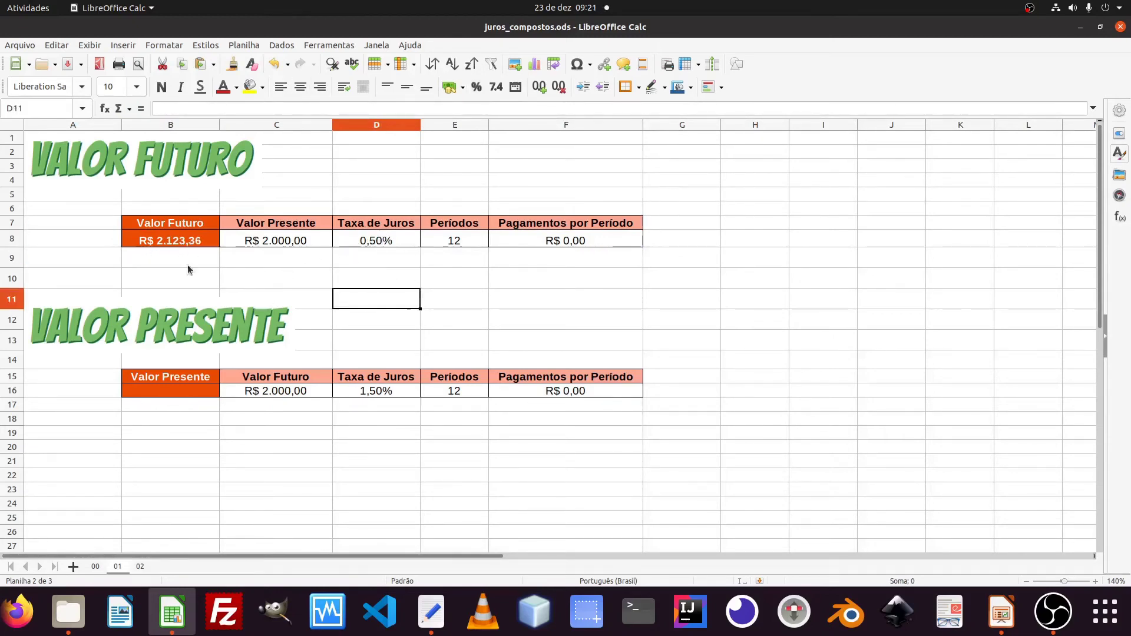
- Compare the period 12 Montante in E19 on sheet 00 with the Valor Futuro in B8 on sheet 01
left_click(96, 569)
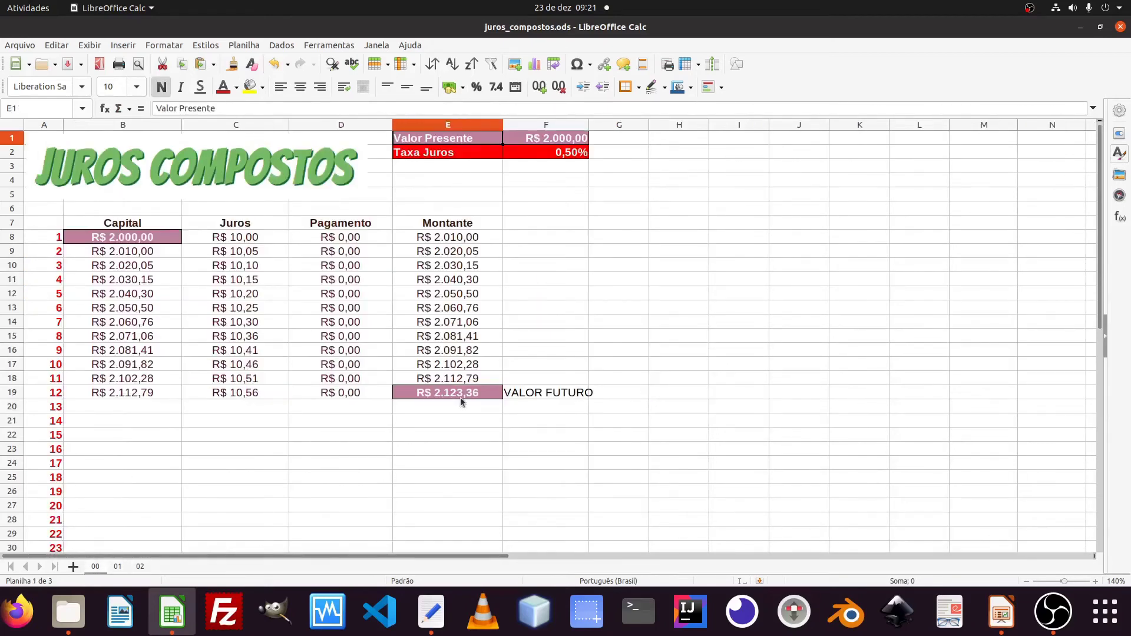
left_click(475, 393)
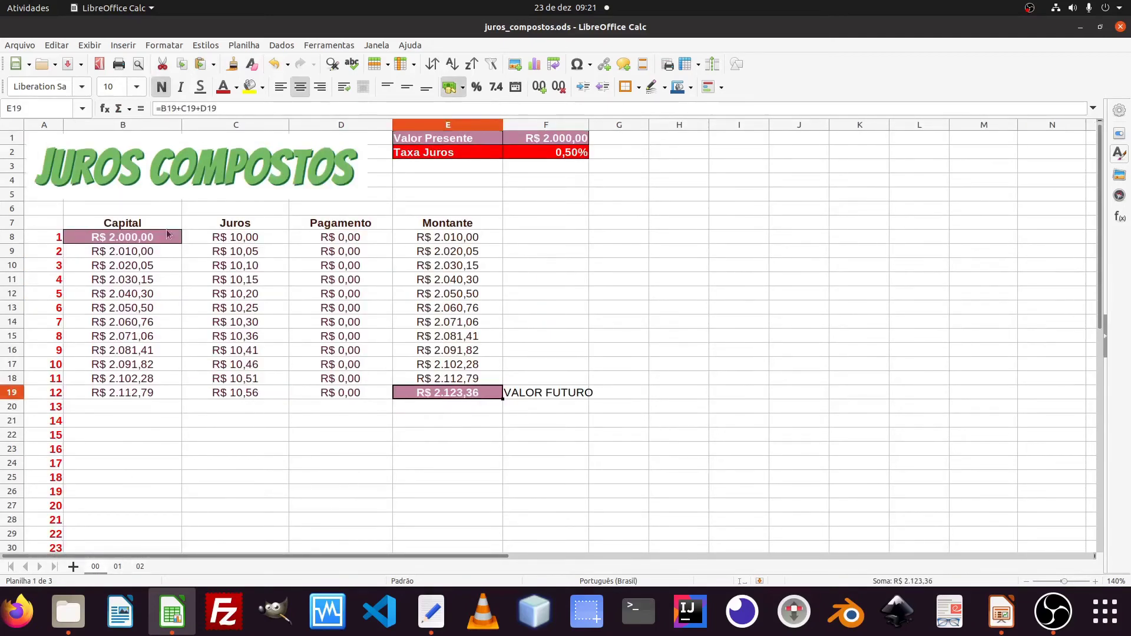
left_click_drag(129, 237, 442, 390)
left_click(440, 393)
left_click(118, 567)
left_click(175, 242)
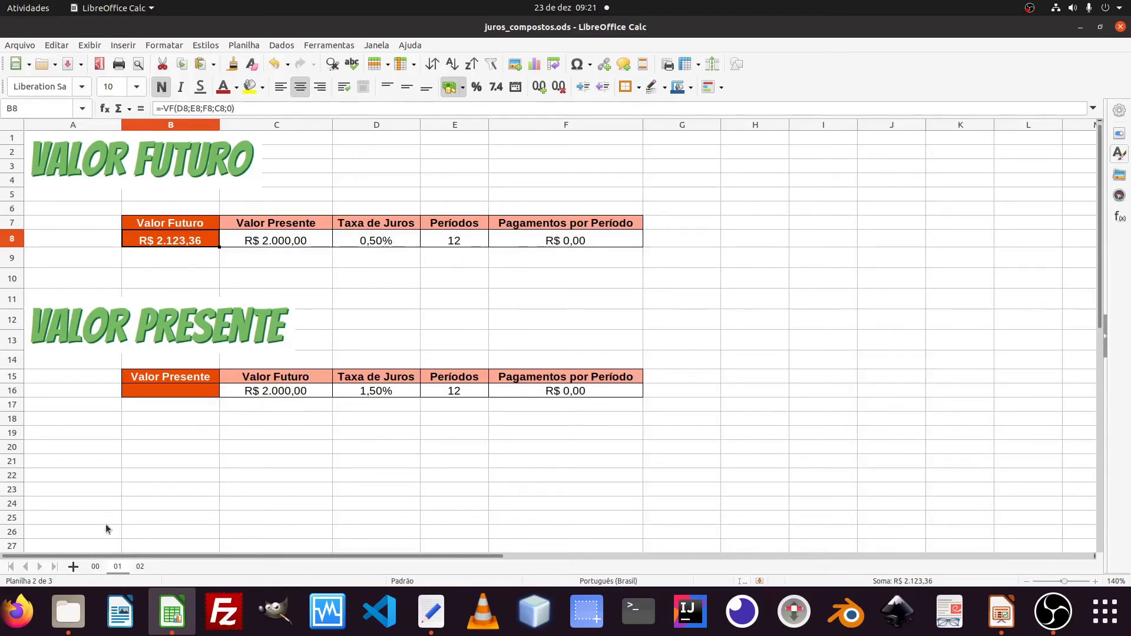
left_click(95, 566)
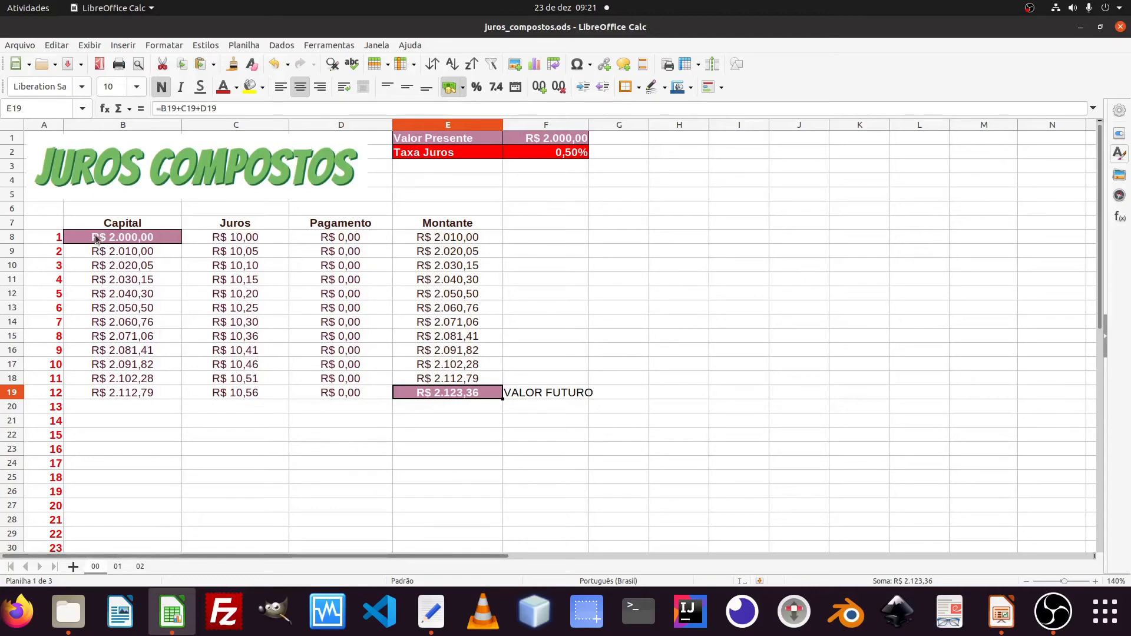
- Start a VP formula in B16 on sheet 01 and open it in the Function Wizard, placed clear of the Valor Presente inputs
left_click(122, 569)
left_click(192, 390)
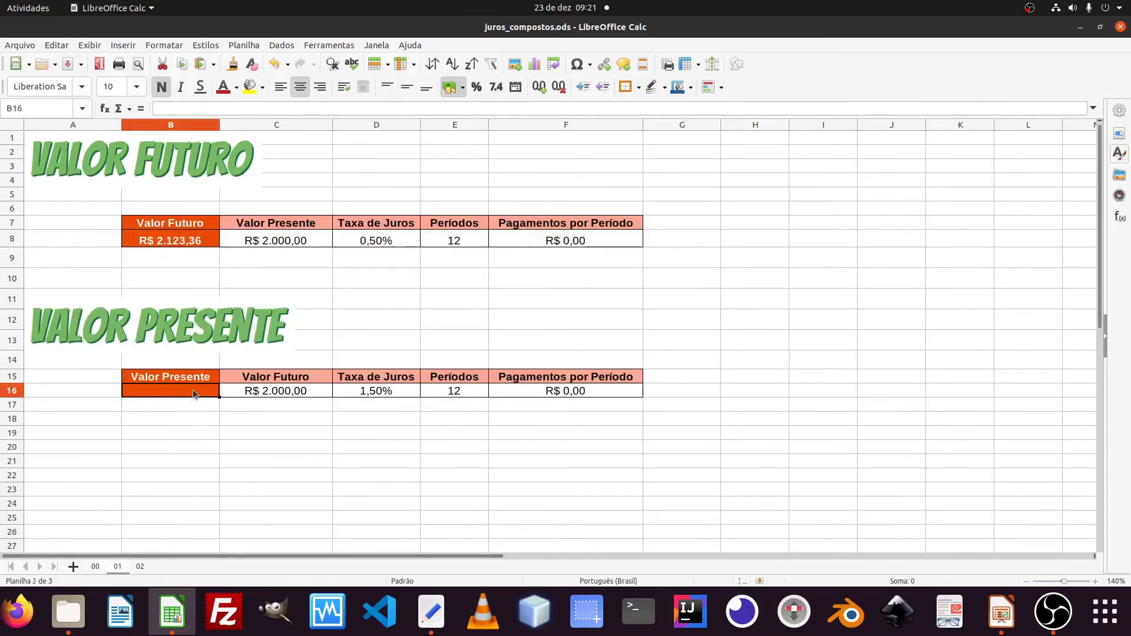
type("=VP")
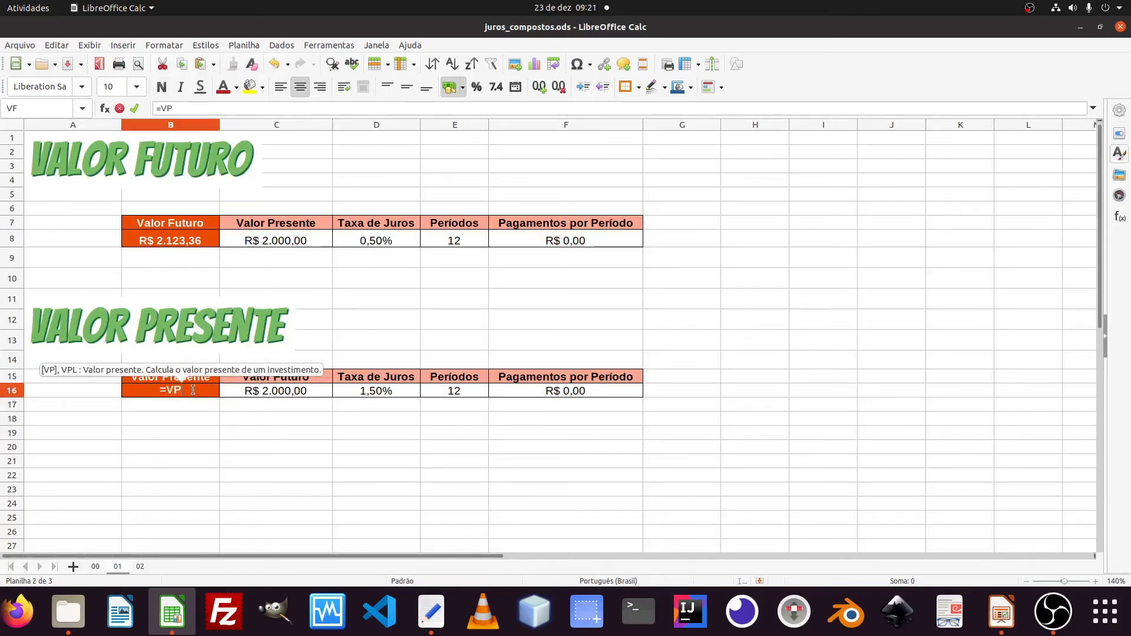
type("(")
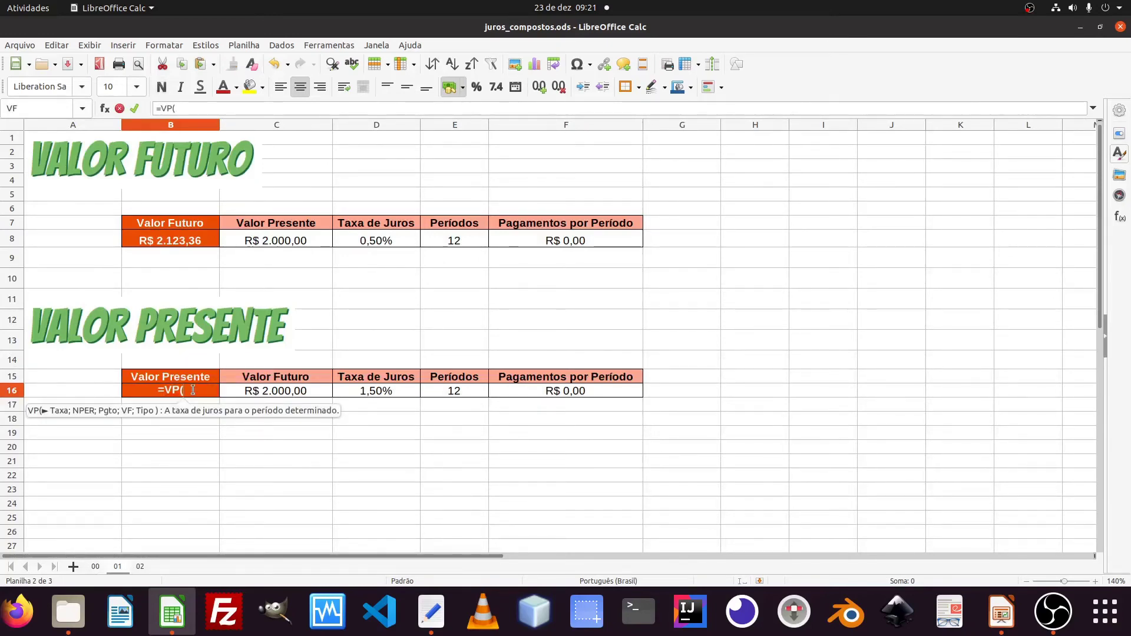
left_click(105, 108)
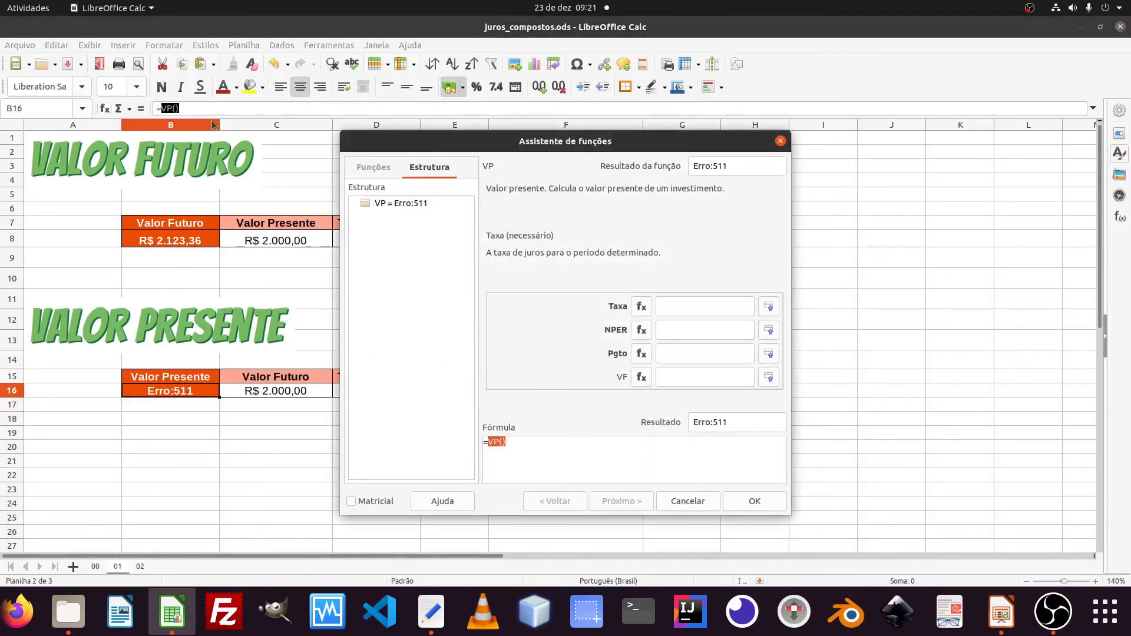
left_click_drag(390, 144, 695, 135)
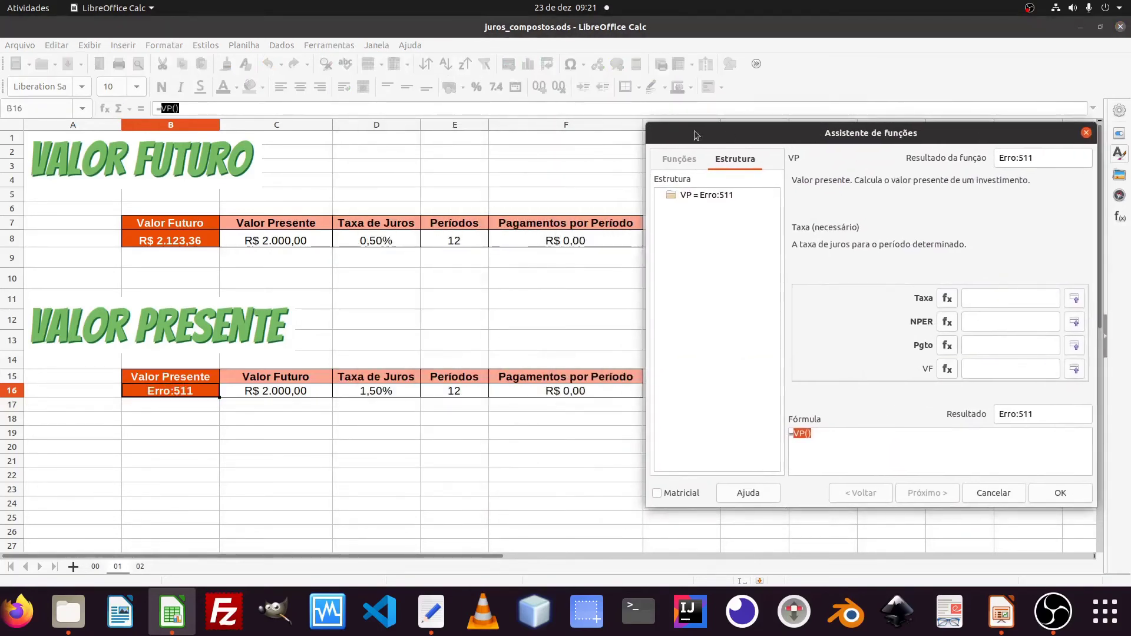
- Fill the VP function's arguments with Taxa D16, NPER E16, Pgto F16 and VF C16
left_click(1001, 297)
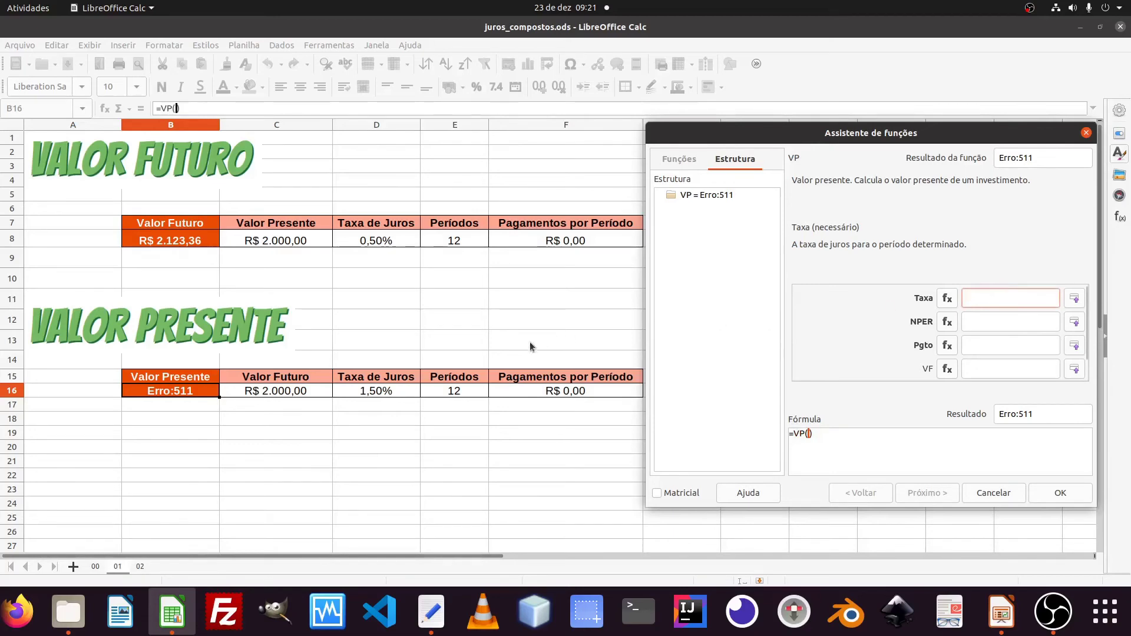
left_click(411, 390)
left_click(679, 390)
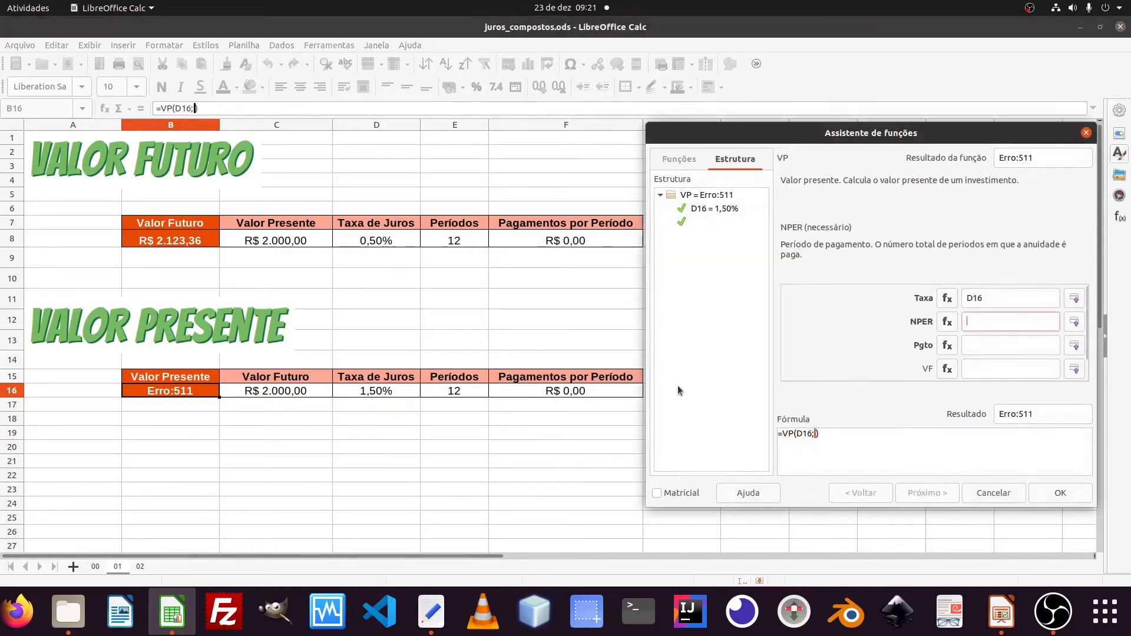
left_click(484, 393)
left_click(976, 340)
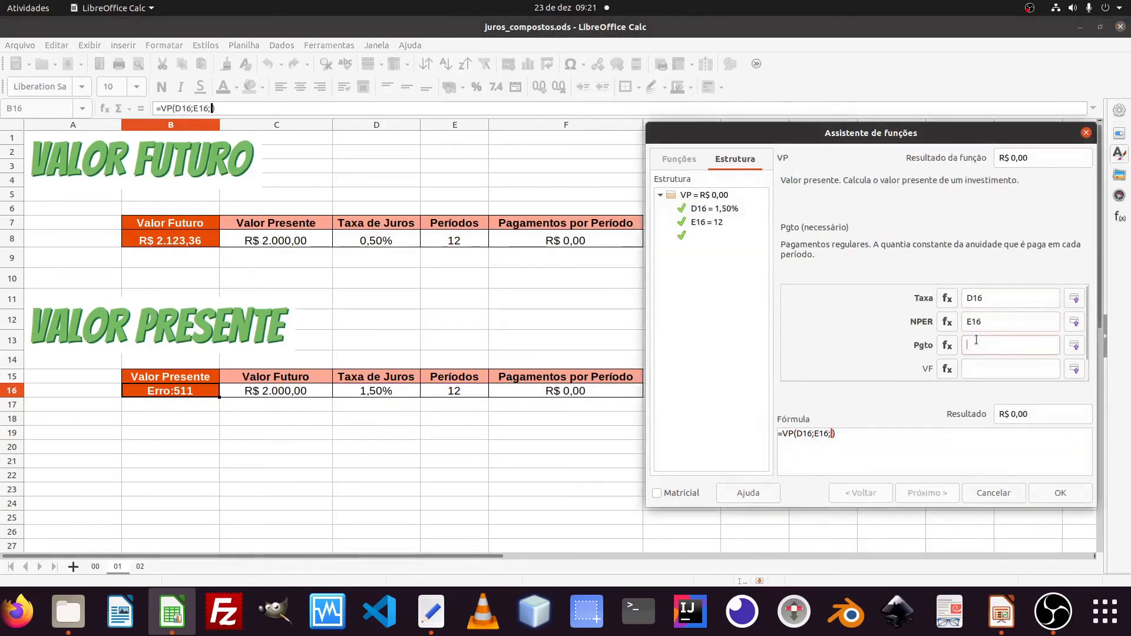
left_click(574, 391)
left_click(990, 366)
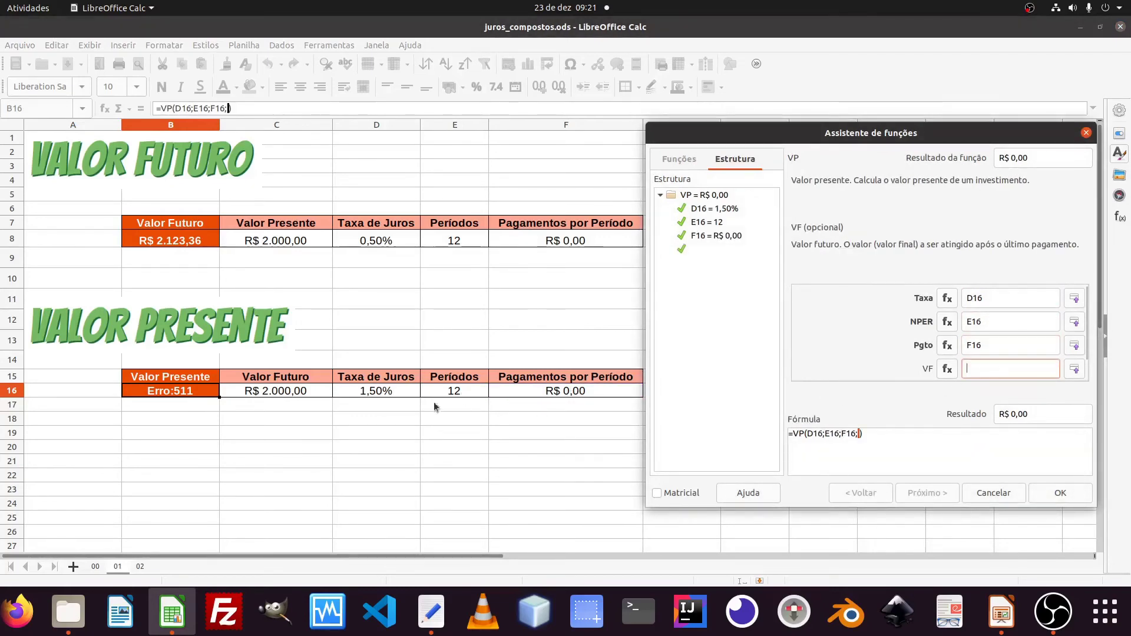
left_click(306, 392)
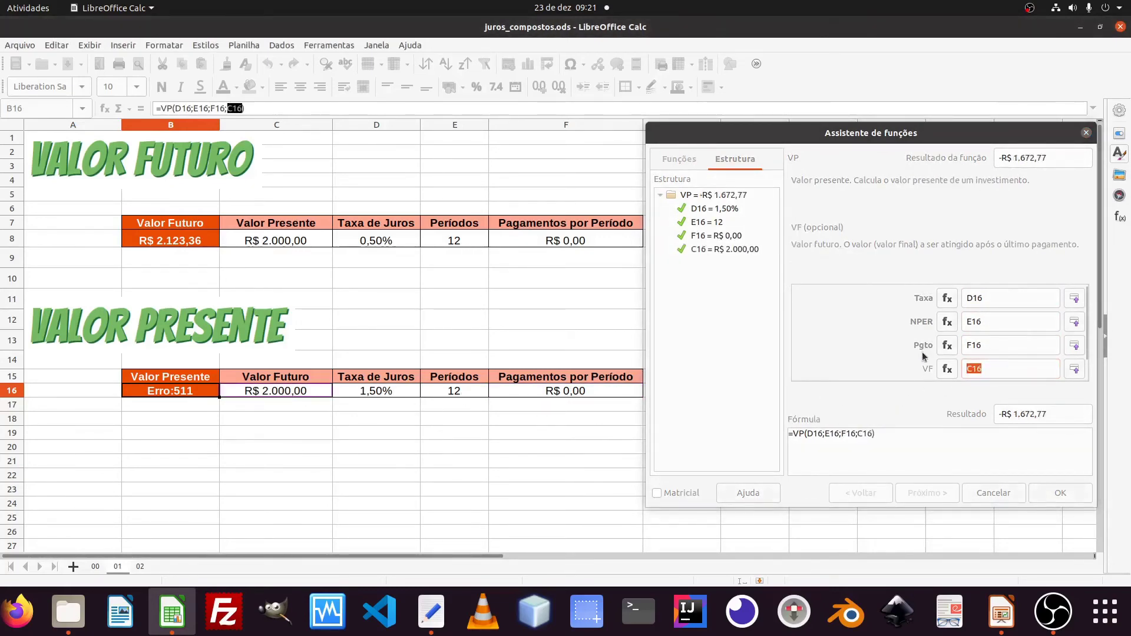
- Complete the VP formula with Tipo 0 and negate it in B16, giving =-VP(D16;E16;F16;C16;0)
left_click(977, 367)
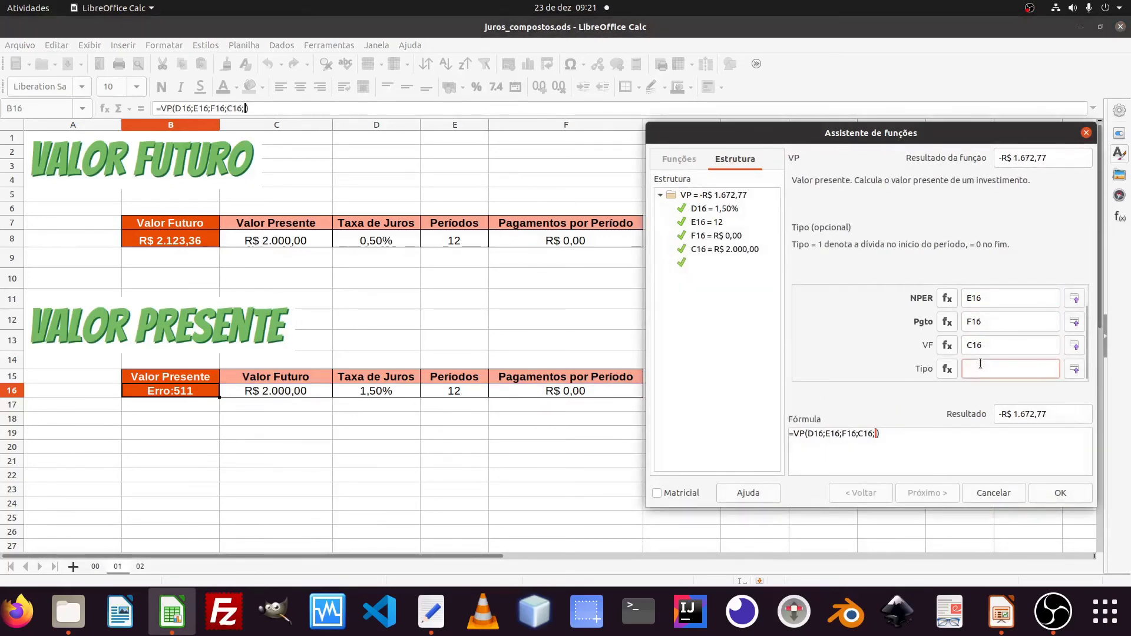
type("0")
left_click(1050, 493)
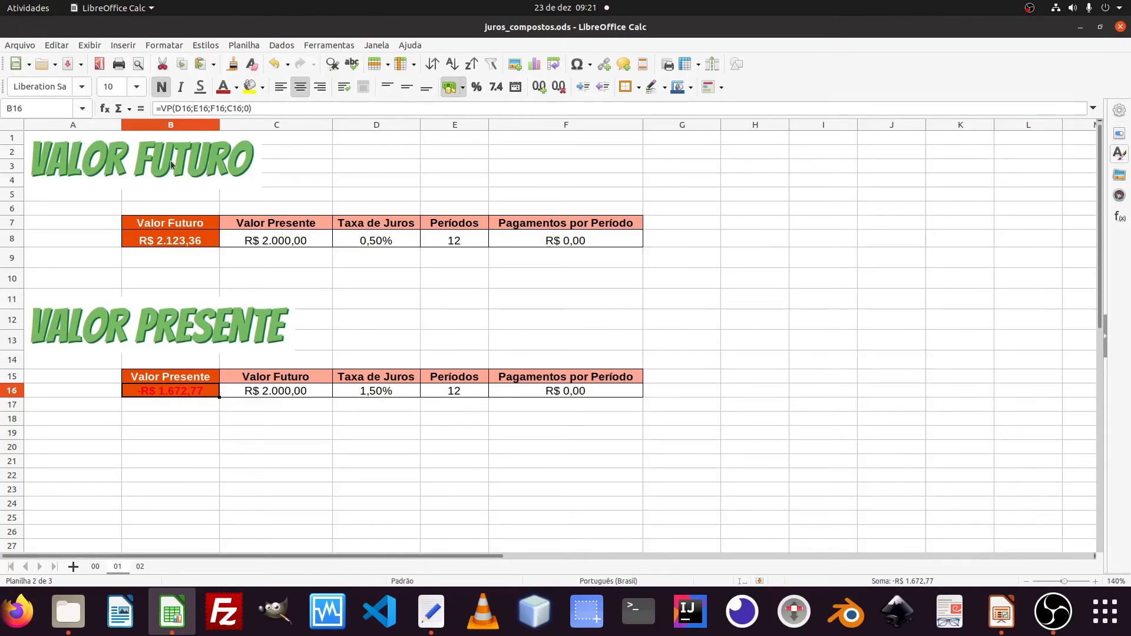
left_click(163, 107)
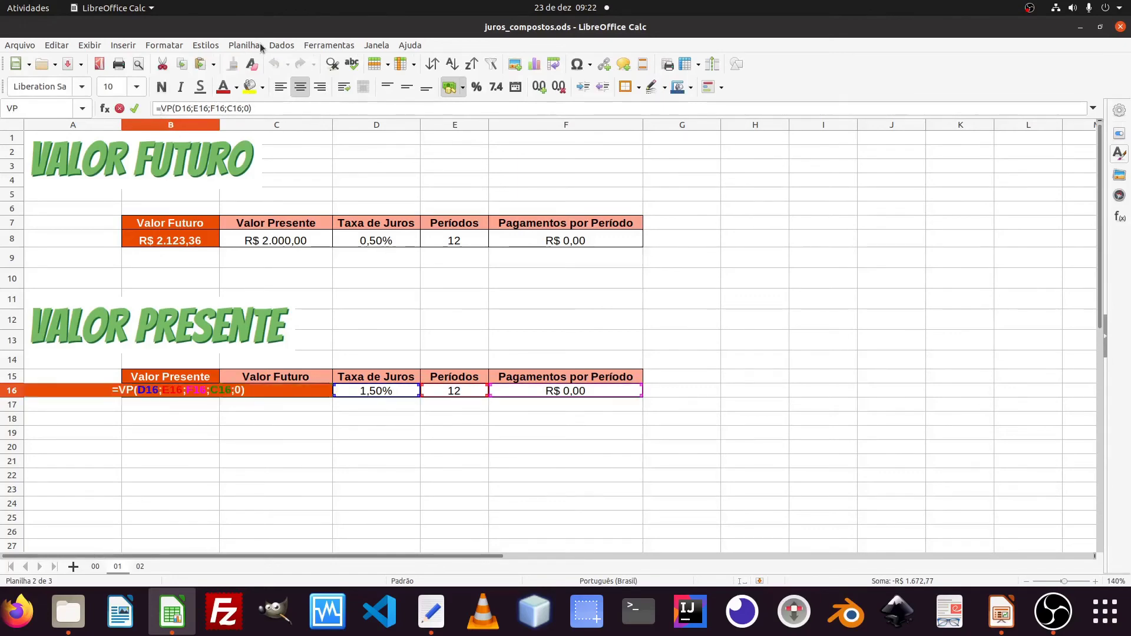
type("-")
key("Return")
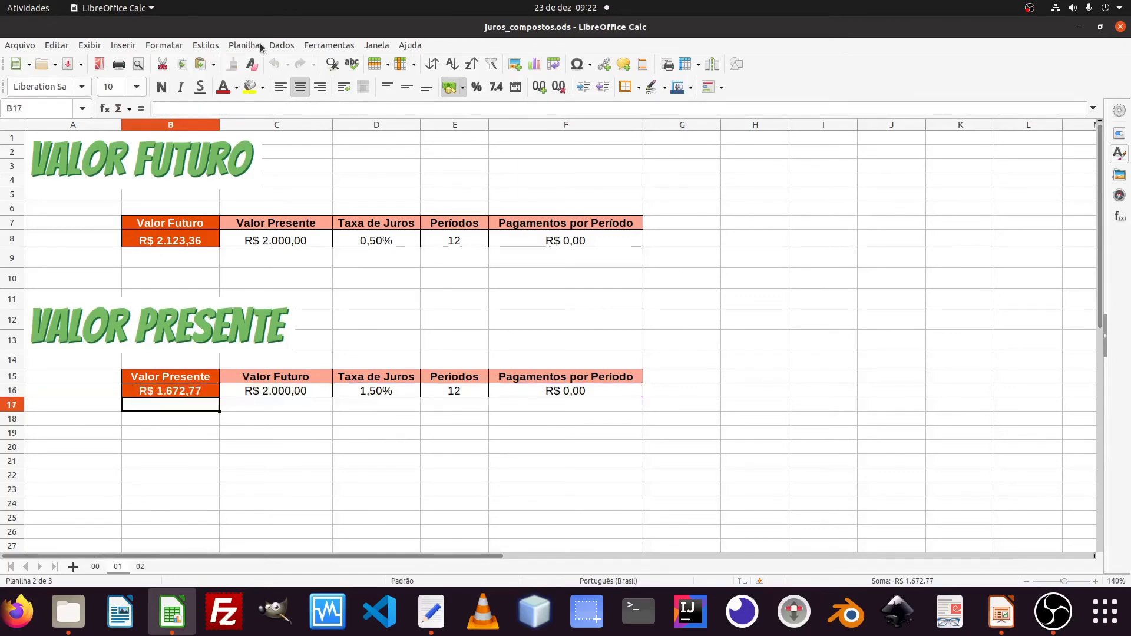
- Set the Valor Presente inputs on sheet 01 to a Valor Futuro of 2123,36 in C16 and a Taxa de Juros of 0,5% in D16
left_click(151, 391)
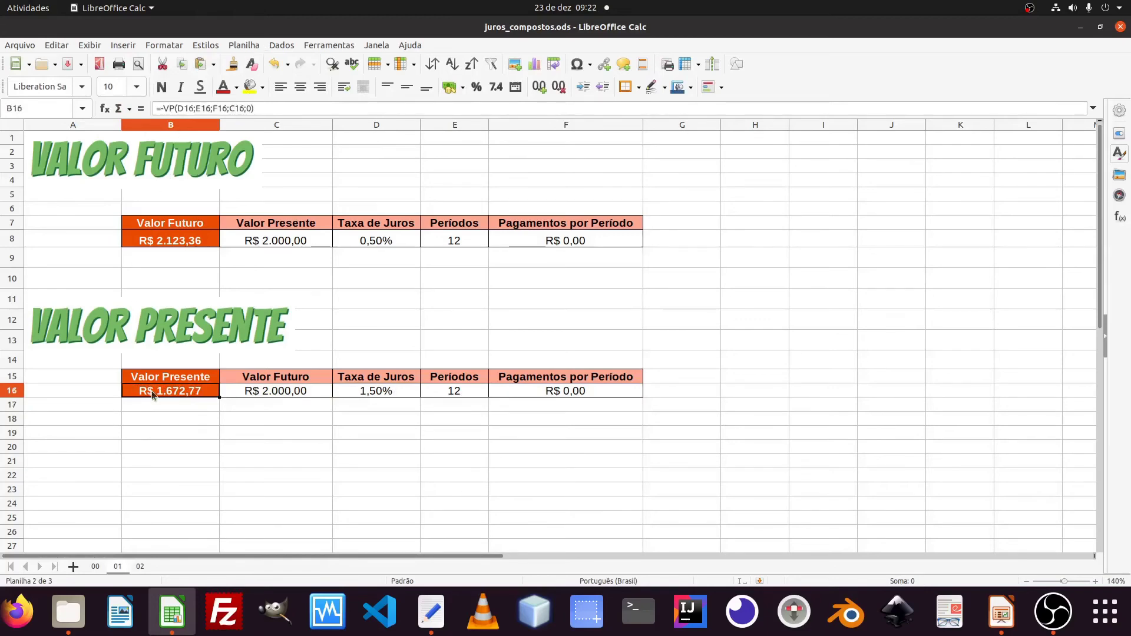
left_click(252, 392)
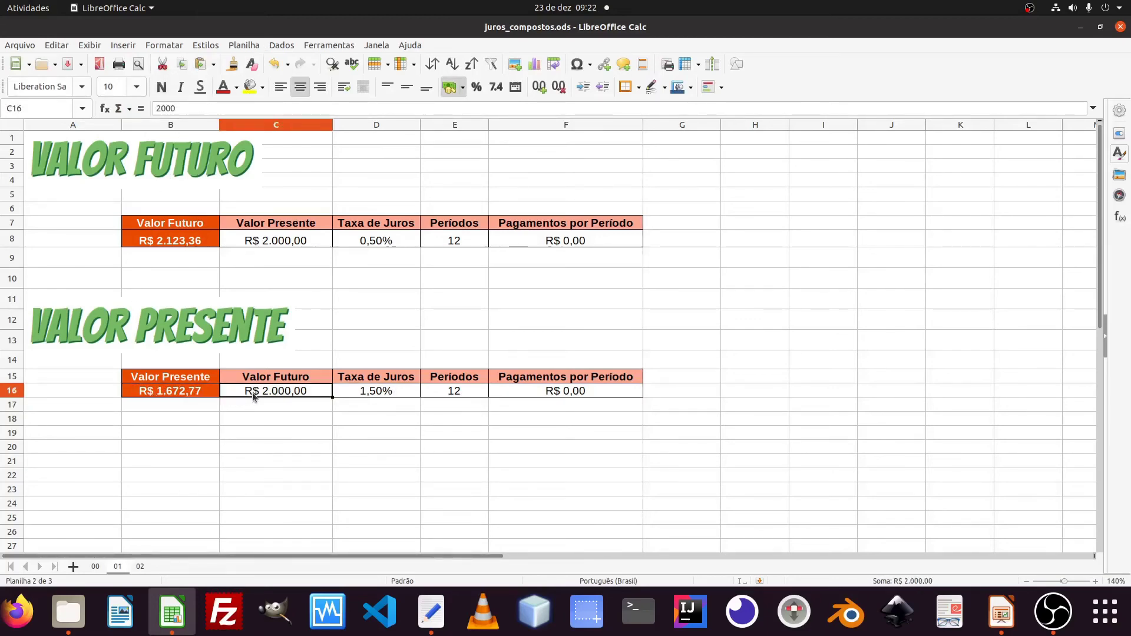
type("2.123,3")
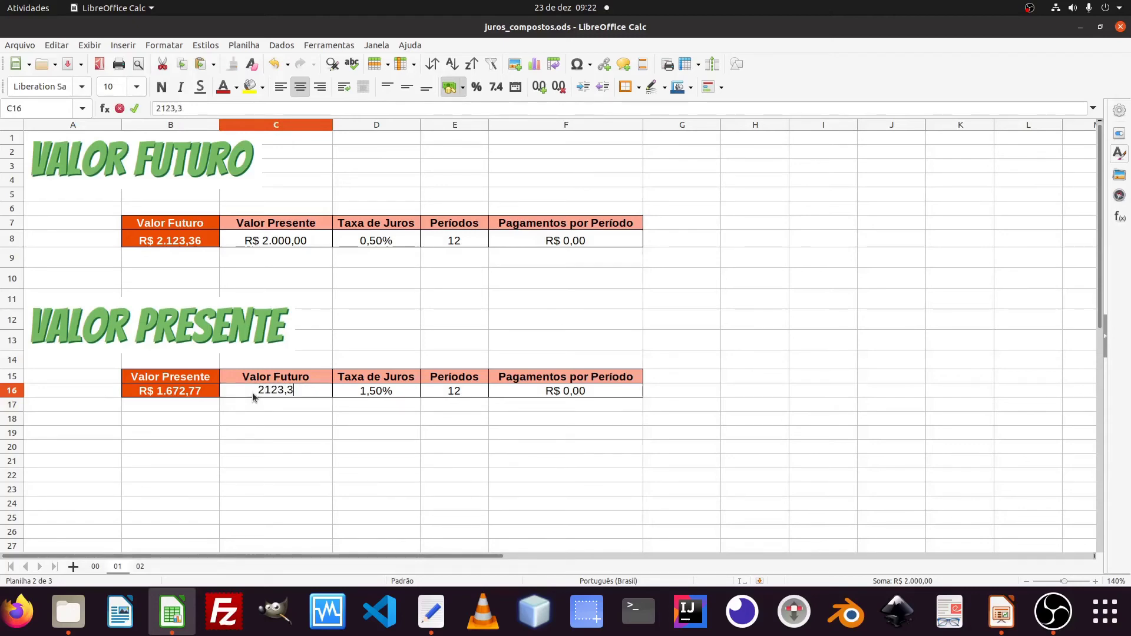
type("6")
key("Return")
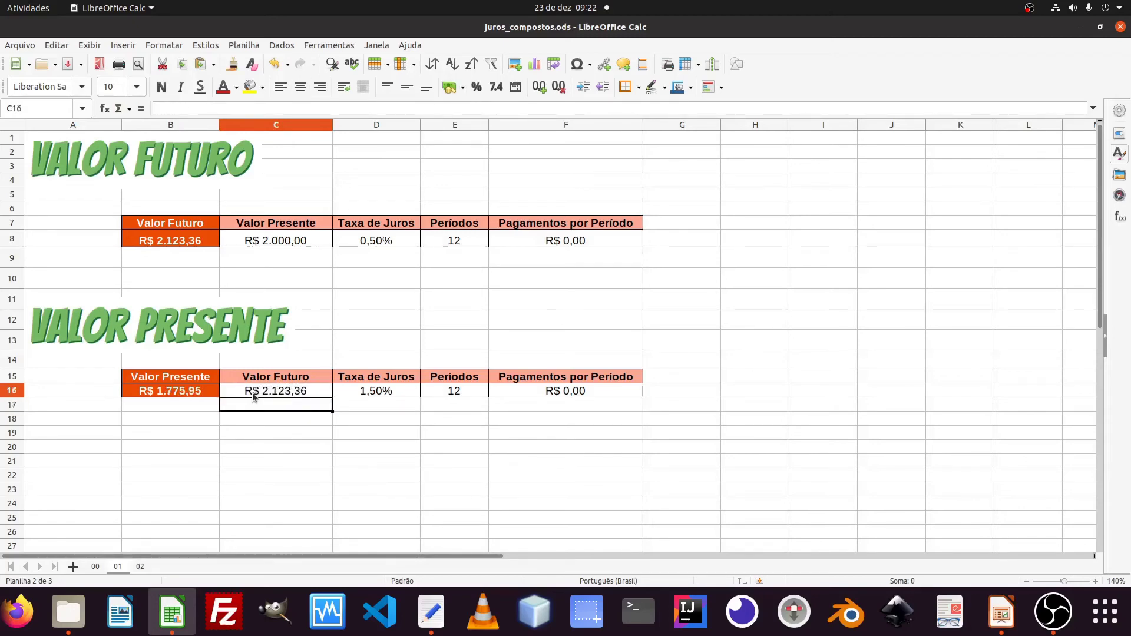
key("Up")
key("Right")
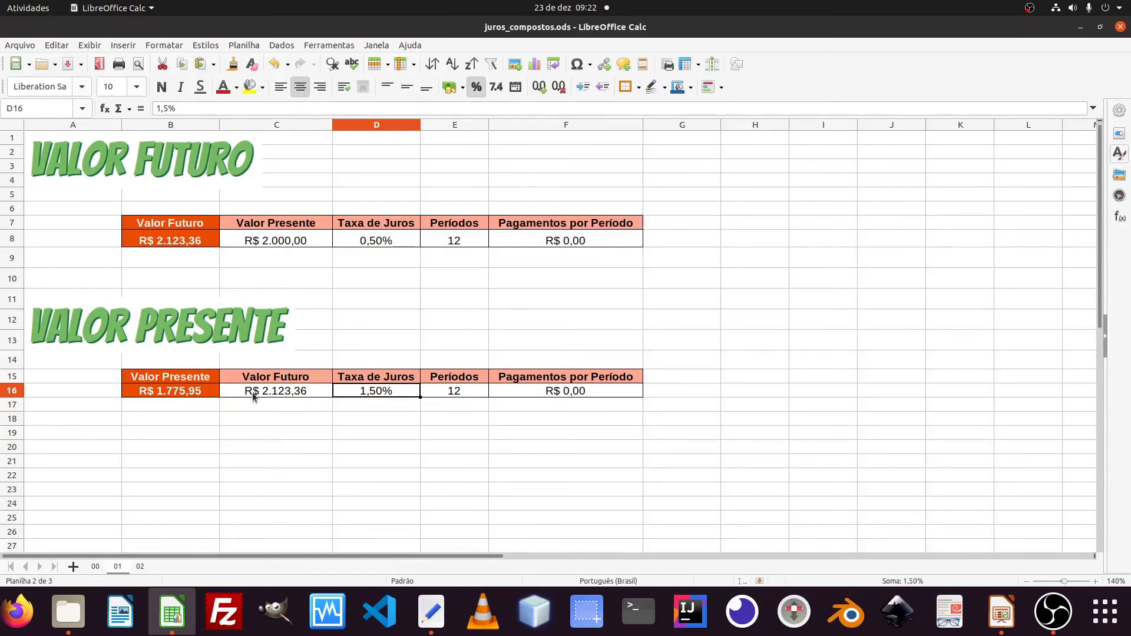
type("0,5")
key("Return")
key("Up")
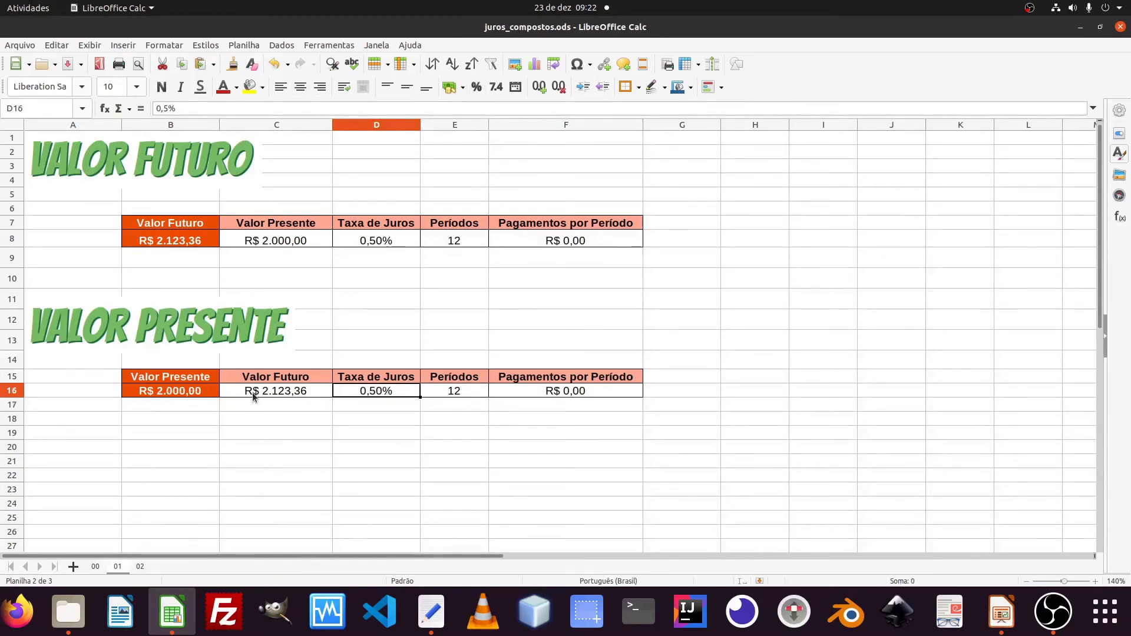
- Compare the Valor Presente result on sheet 01 with the starting Capital in B8 and the period 12 Montante in E19 on sheet 00
key("Left")
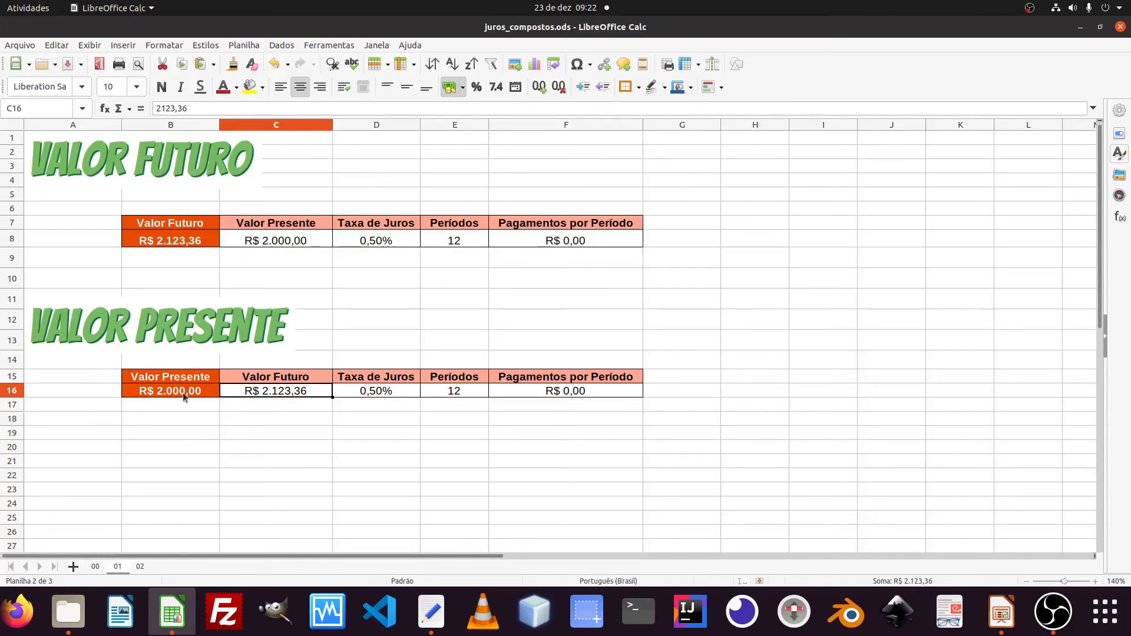
left_click(95, 566)
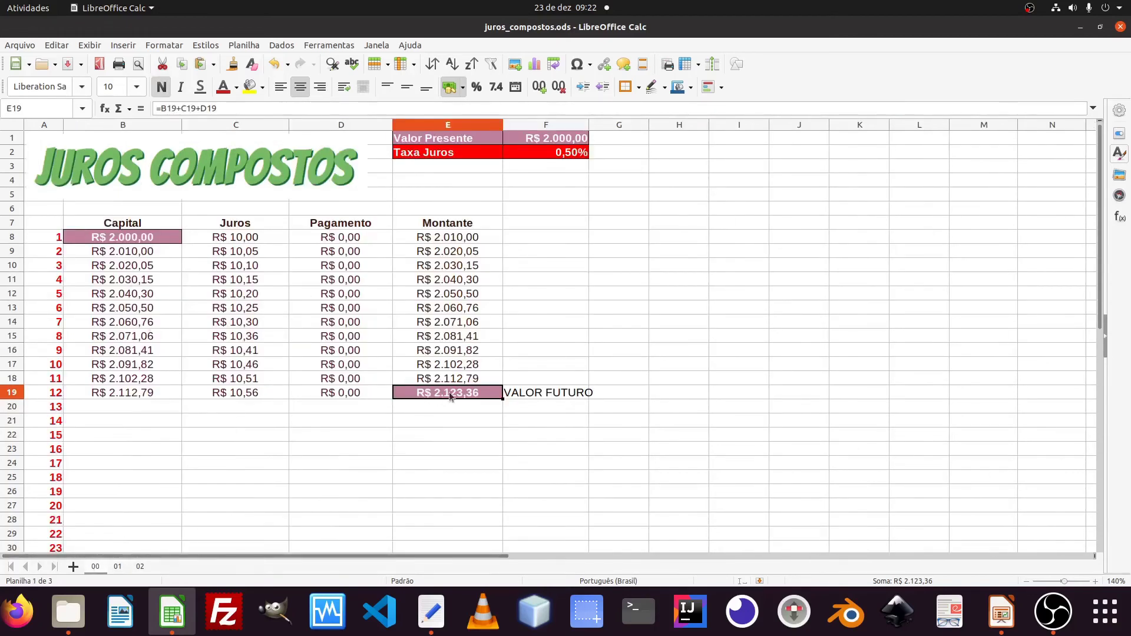
left_click(118, 238)
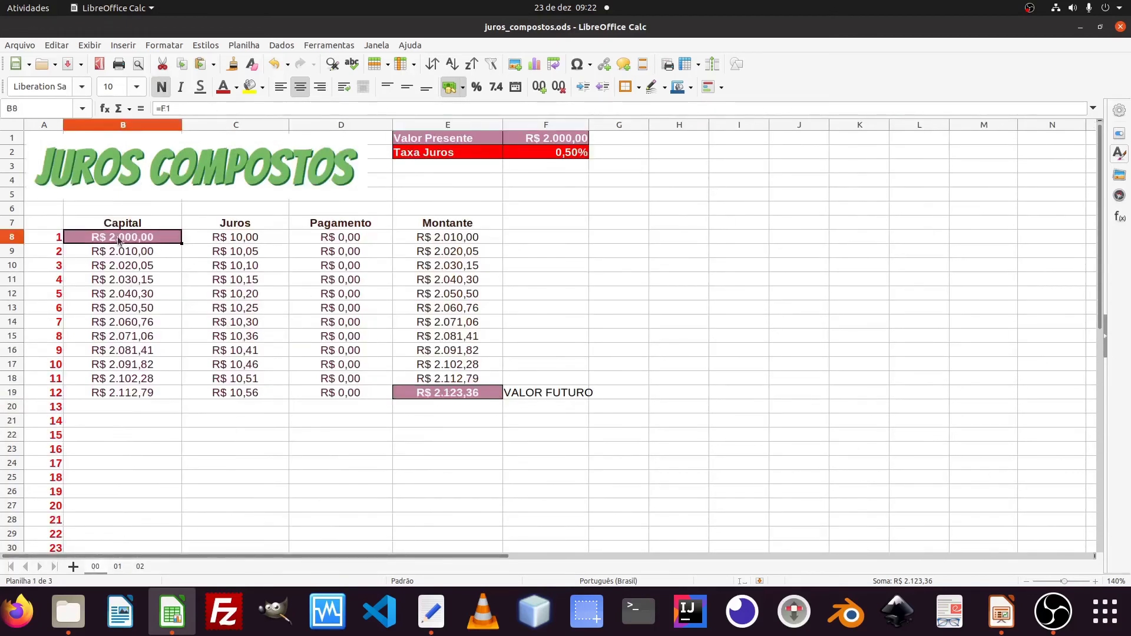
left_click(471, 398)
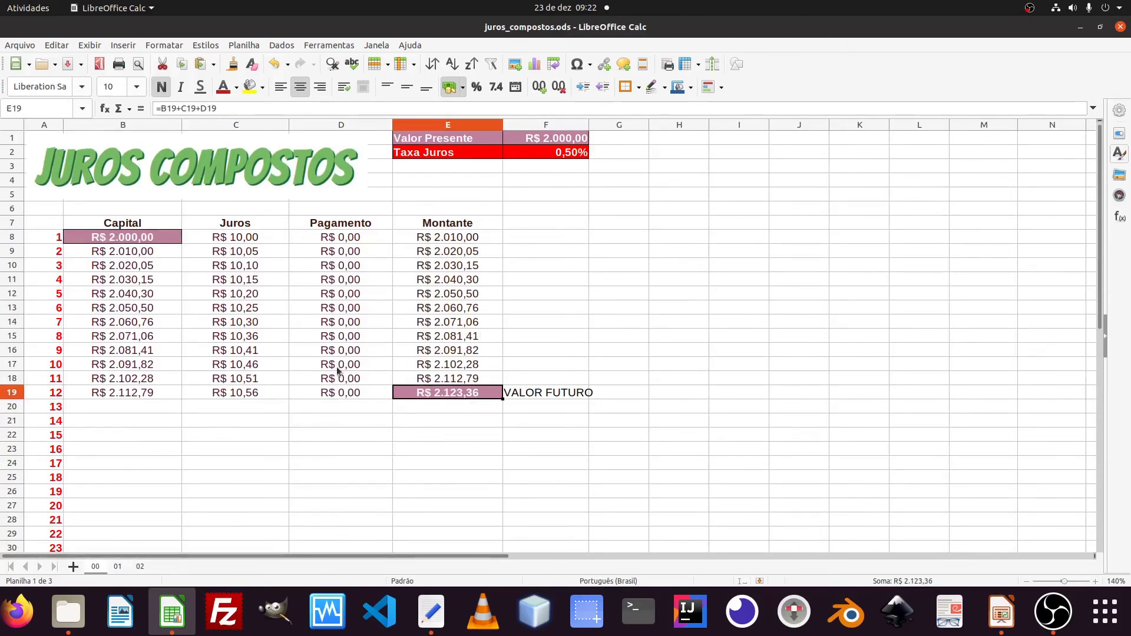
left_click(127, 242)
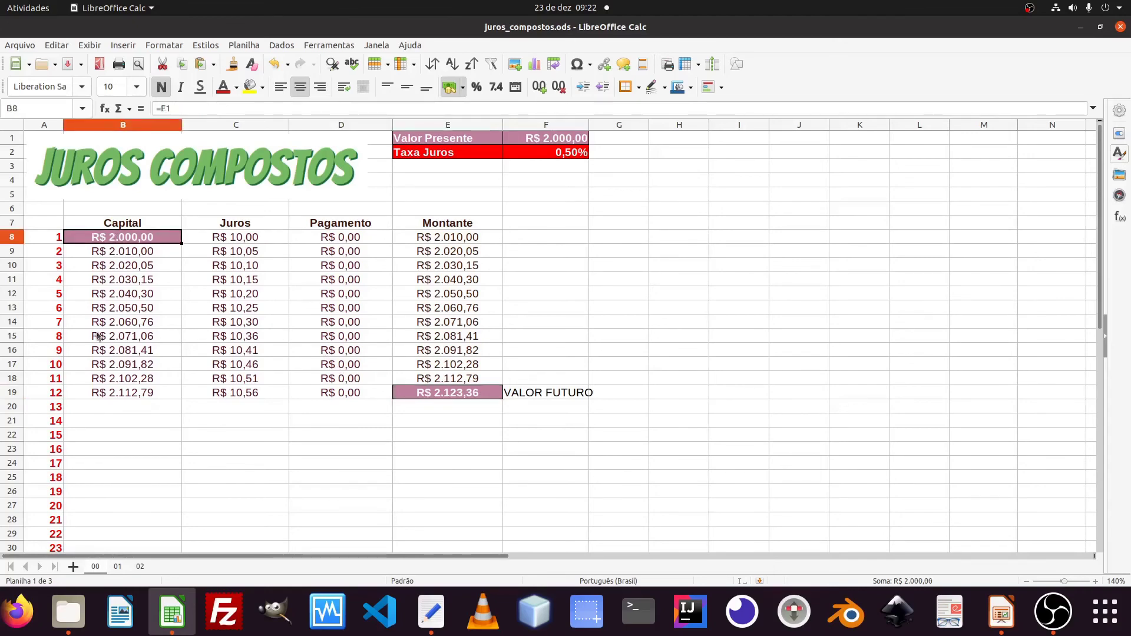
left_click(118, 567)
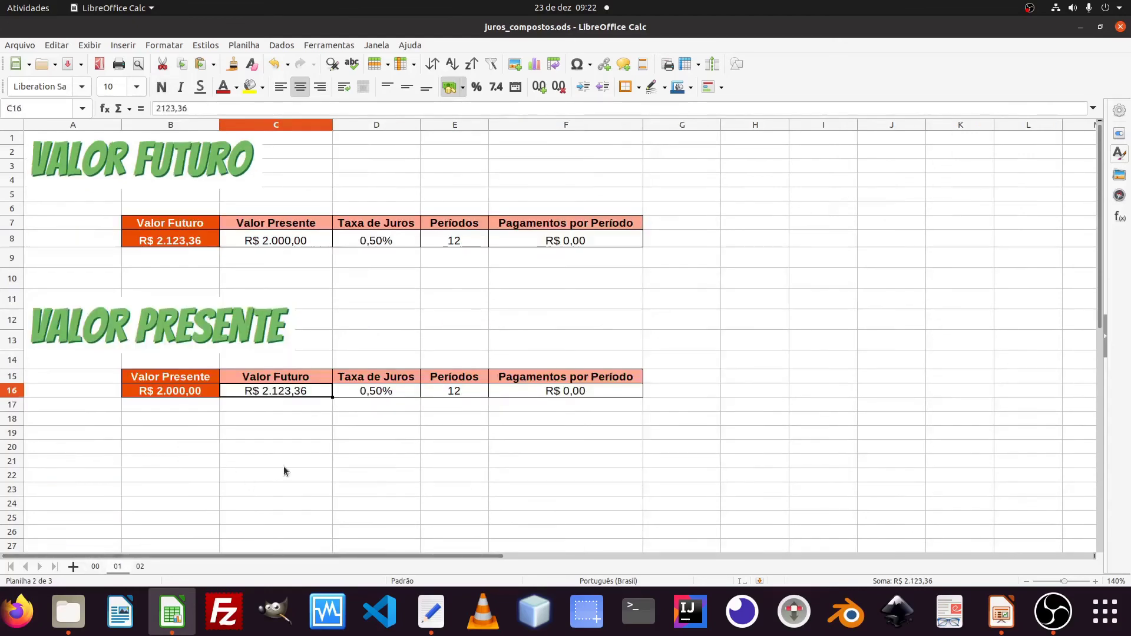
- Set the period 1 Pagamento in D8 on sheet 00 to 150
left_click(94, 567)
left_click(344, 237)
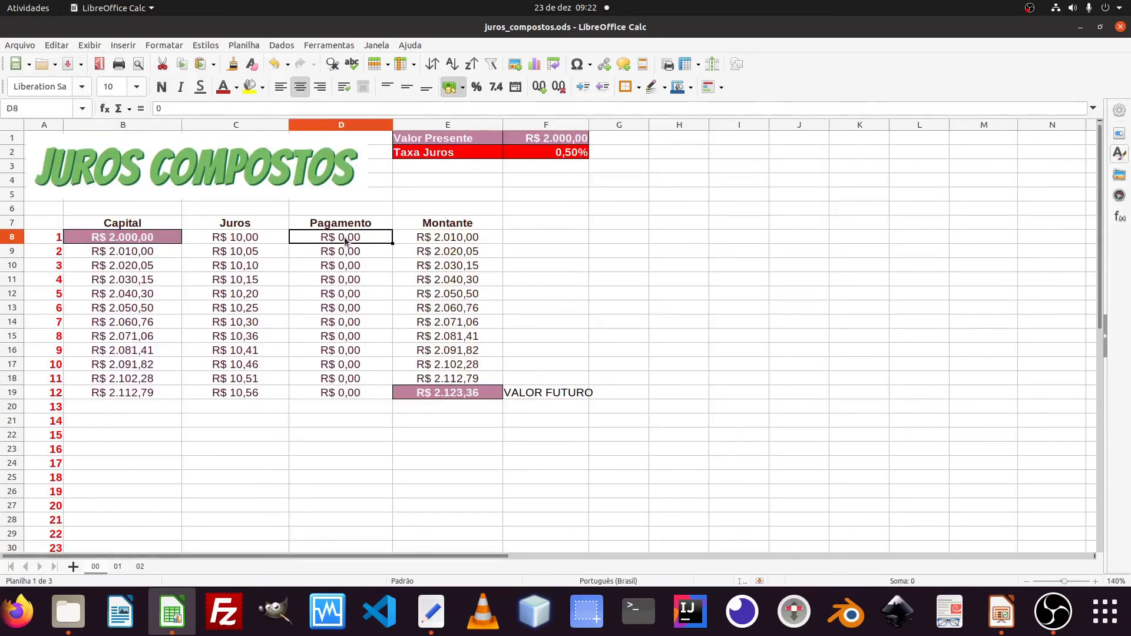
type("150")
key("Return")
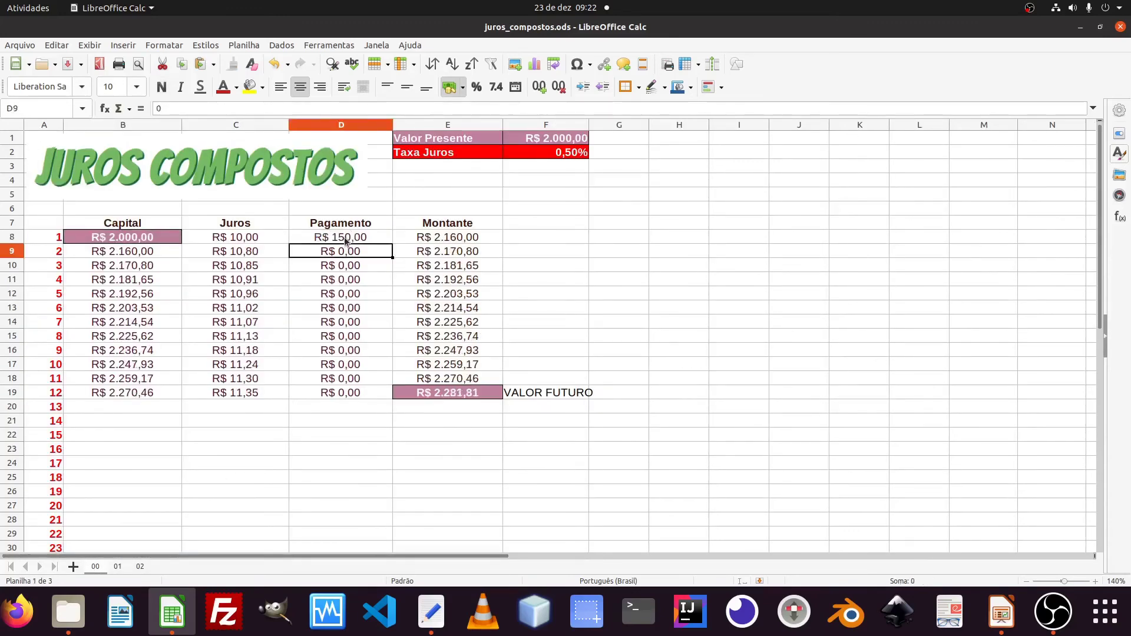
- Copy the period 1 Pagamento from D8 into D9:D19 for periods 2 to 12
key("ctrl+c")
key("Down")
key("shift+Down")
key("shift+Down")
key("shift+Down")
key("shift+Down")
key("shift+Down")
key("shift+Down")
key("shift+Down")
key("shift+Down")
key("shift+Down")
key("shift+Down")
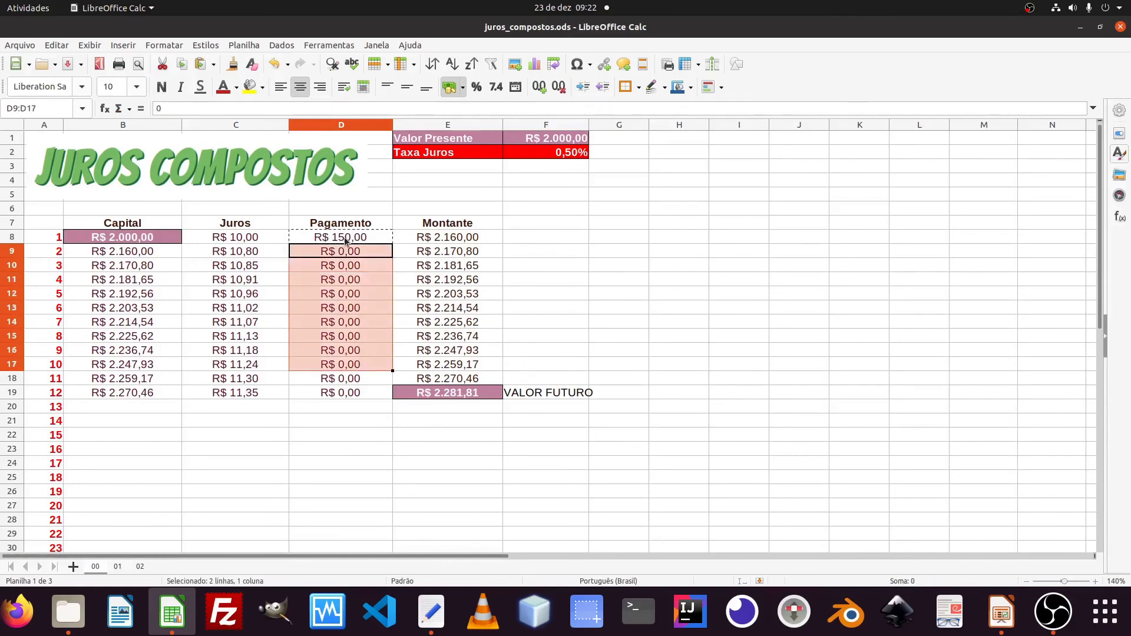
key("ctrl+v")
key("Up")
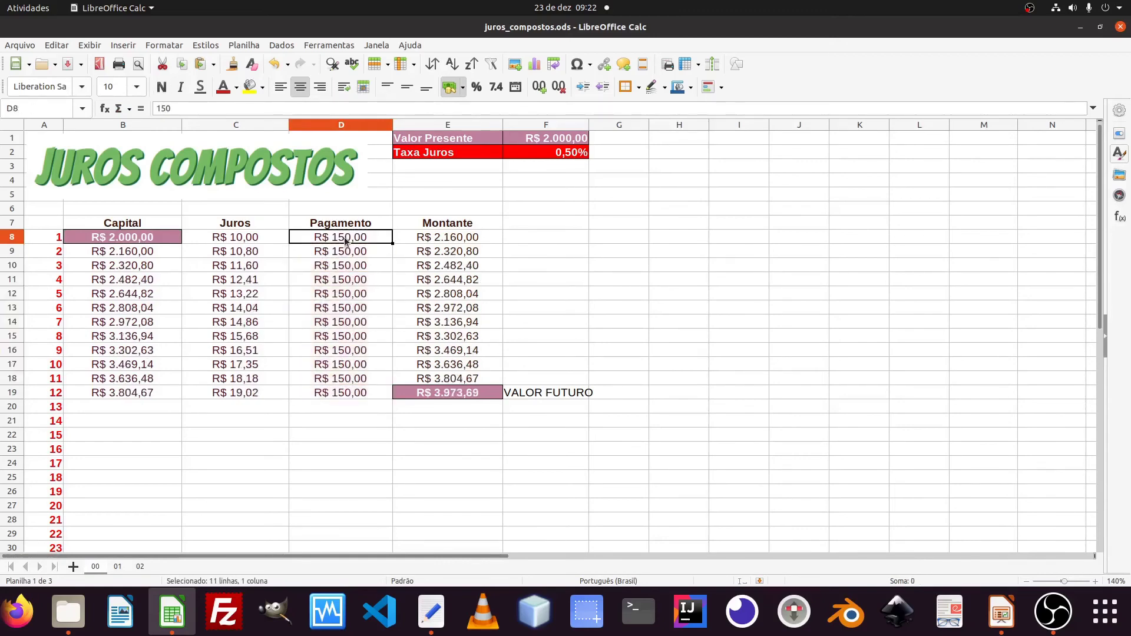
key("Left")
key("Left")
key("Escape")
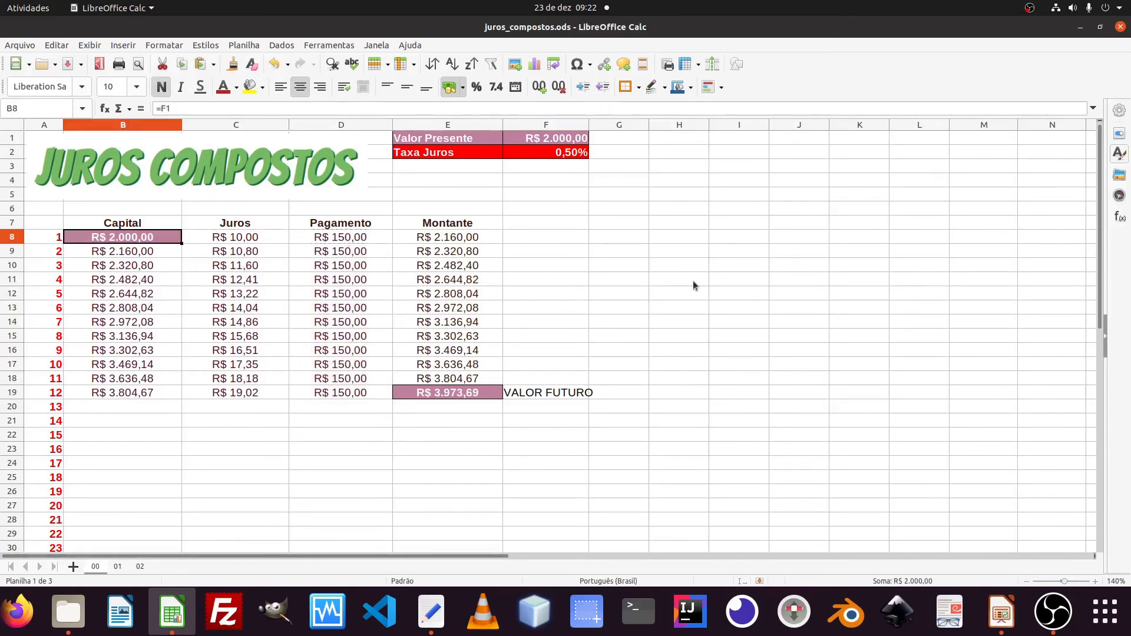
- Review the Pagamento entries from D8 down to D19 and the period 12 Montante in E19
key("Right")
key("Right")
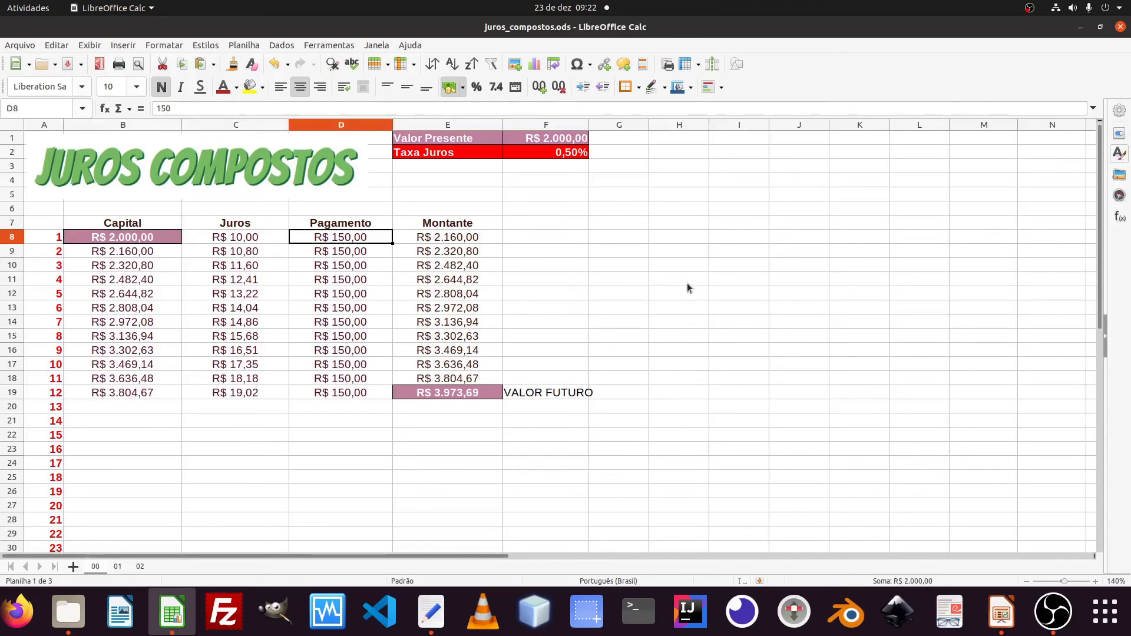
key("Down")
key("Down")
key("Down")
key("Down")
key("Down")
key("Down")
key("Down")
key("Down")
key("Down")
key("Down")
key("Down")
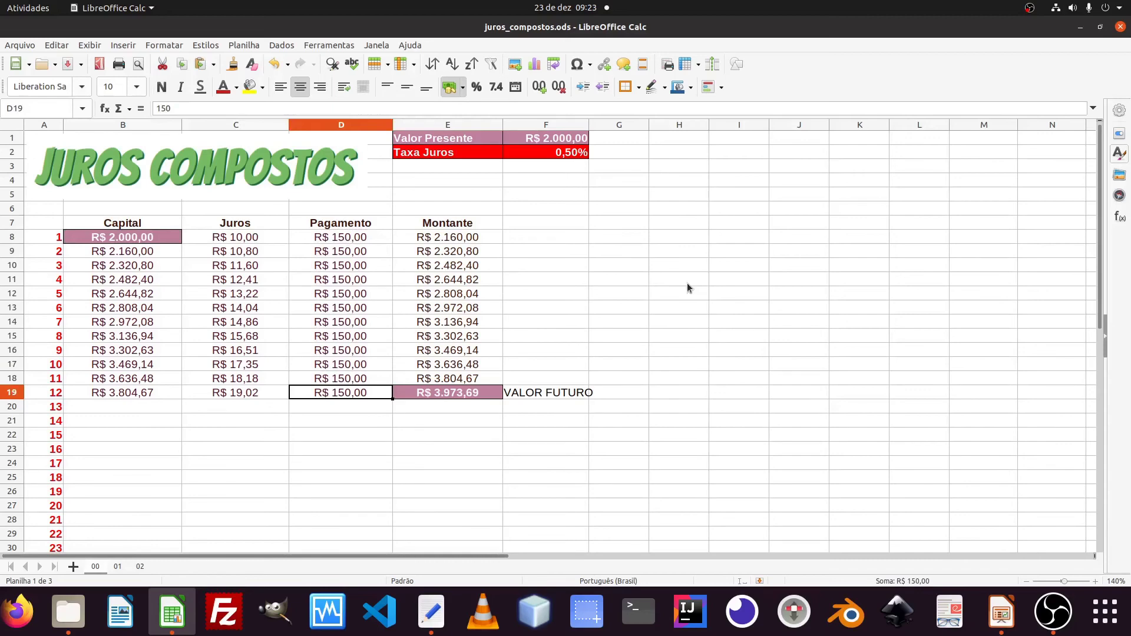
key("Right")
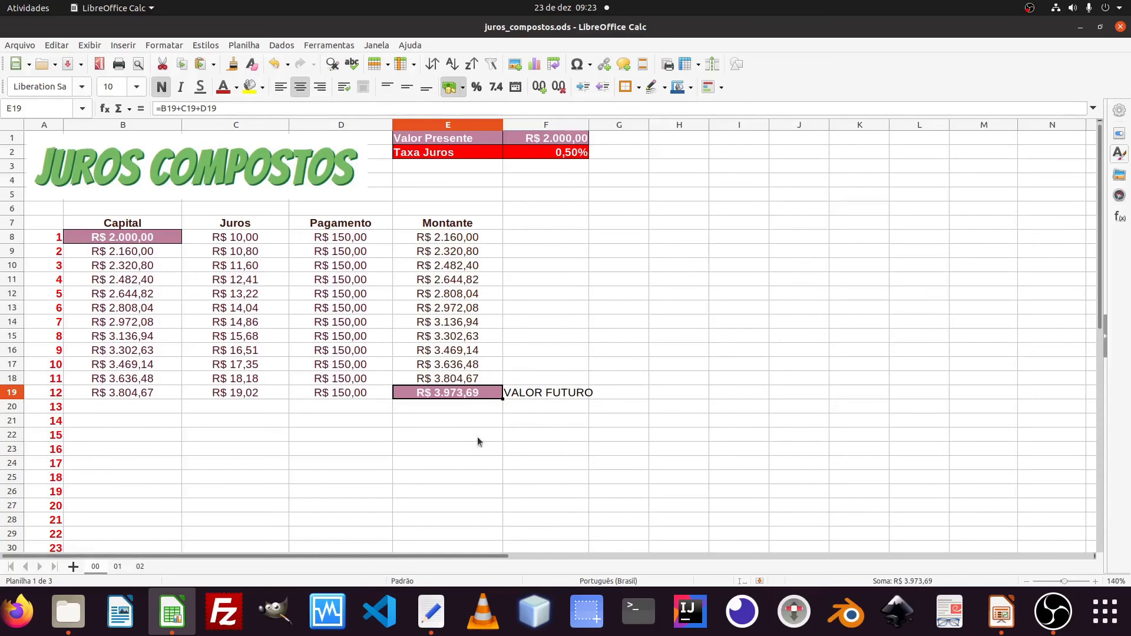
- Check the Valor Futuro inputs in row 8 on sheet 01 and set Pagamentos por Período in F8 to 150
left_click(117, 566)
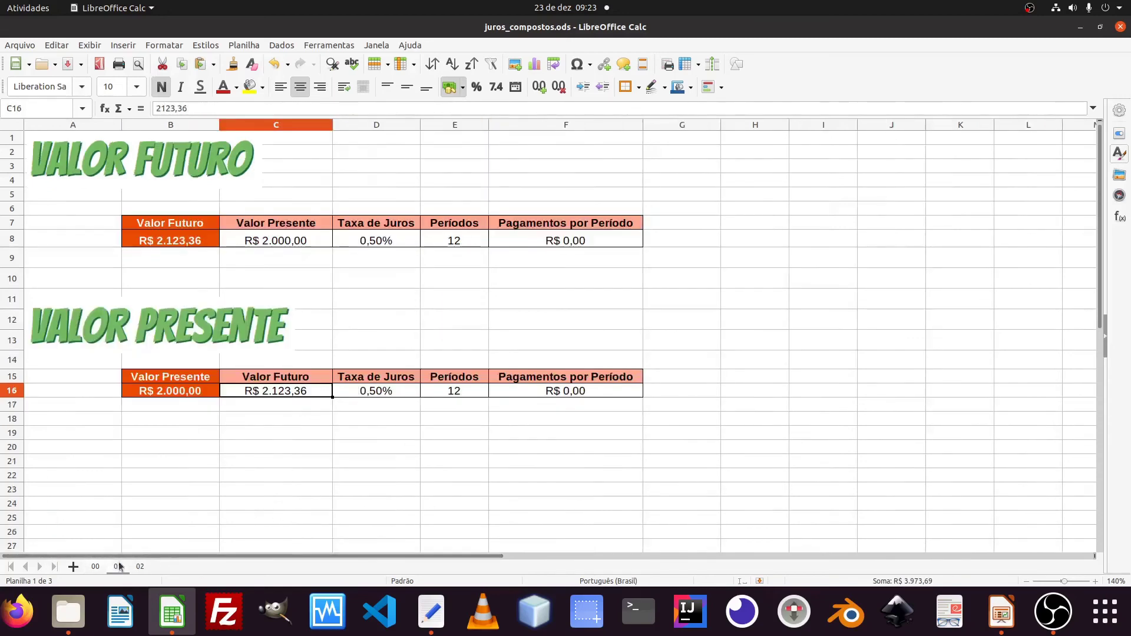
left_click(291, 240)
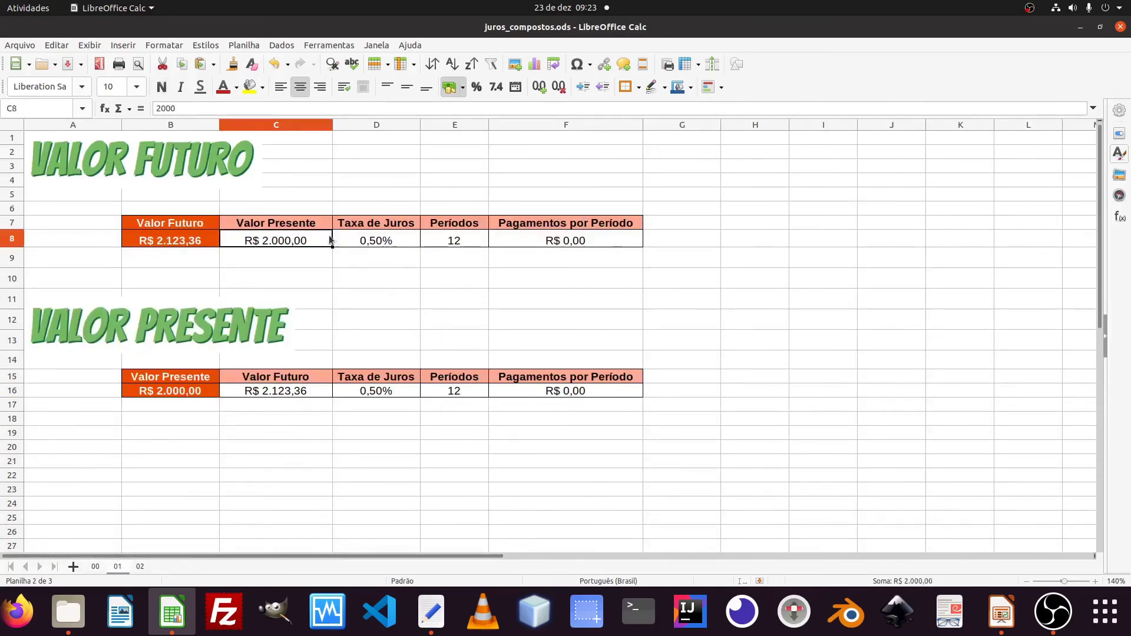
left_click(376, 241)
left_click(454, 241)
left_click(520, 241)
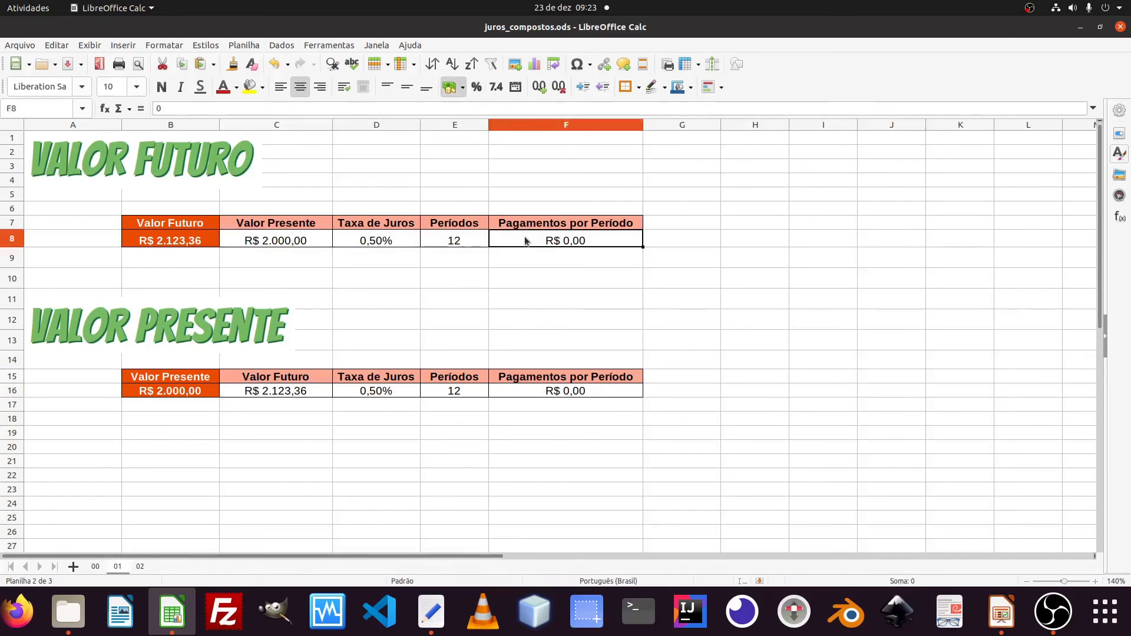
type("150")
key("Return")
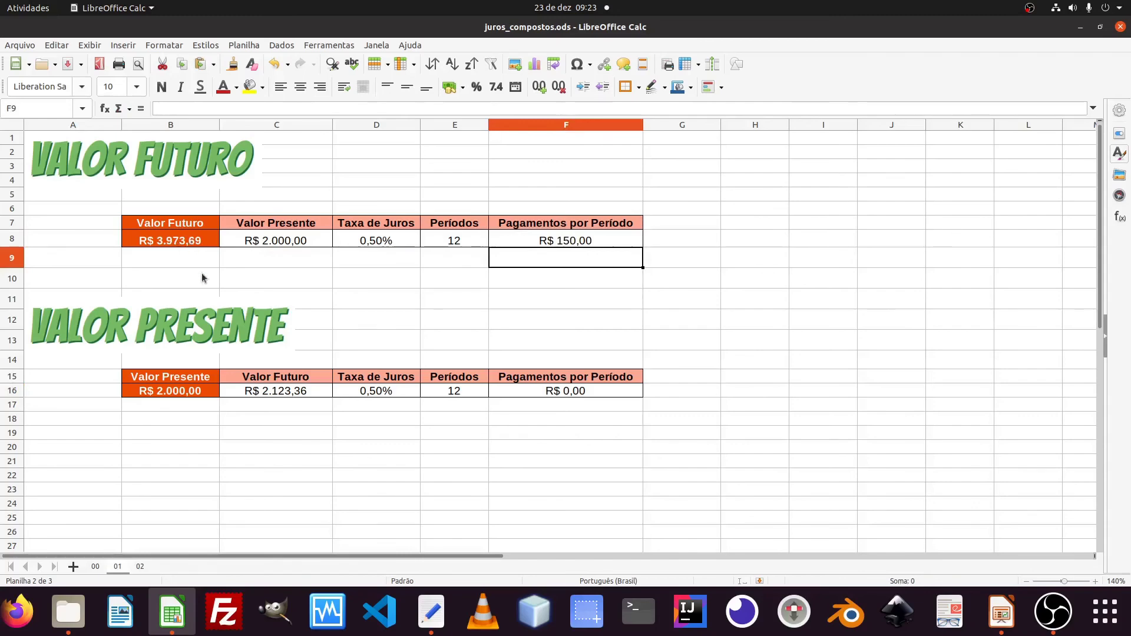
- Set the Valor Futuro input in C16 of the Valor Presente table to 3973,69
left_click(239, 385)
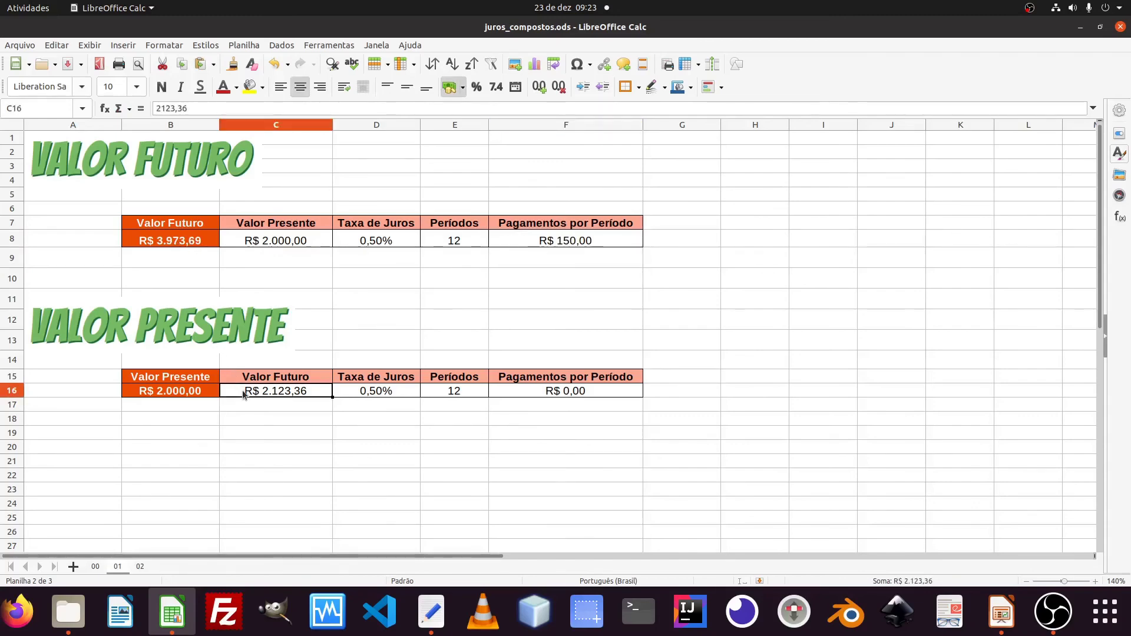
type("3.973,")
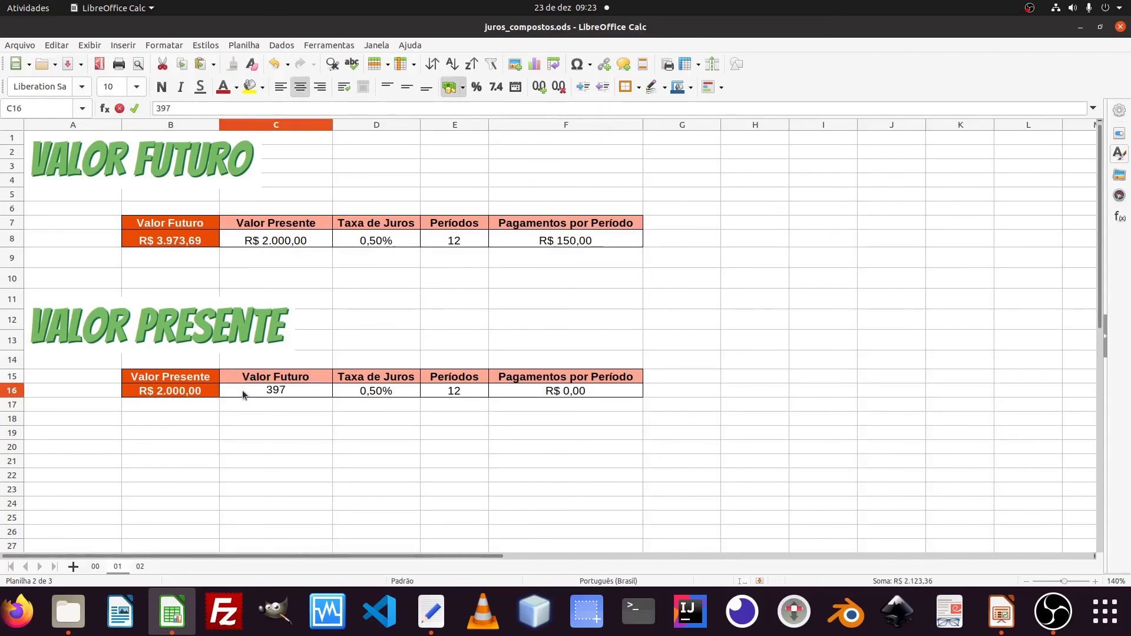
type("69")
key("Return")
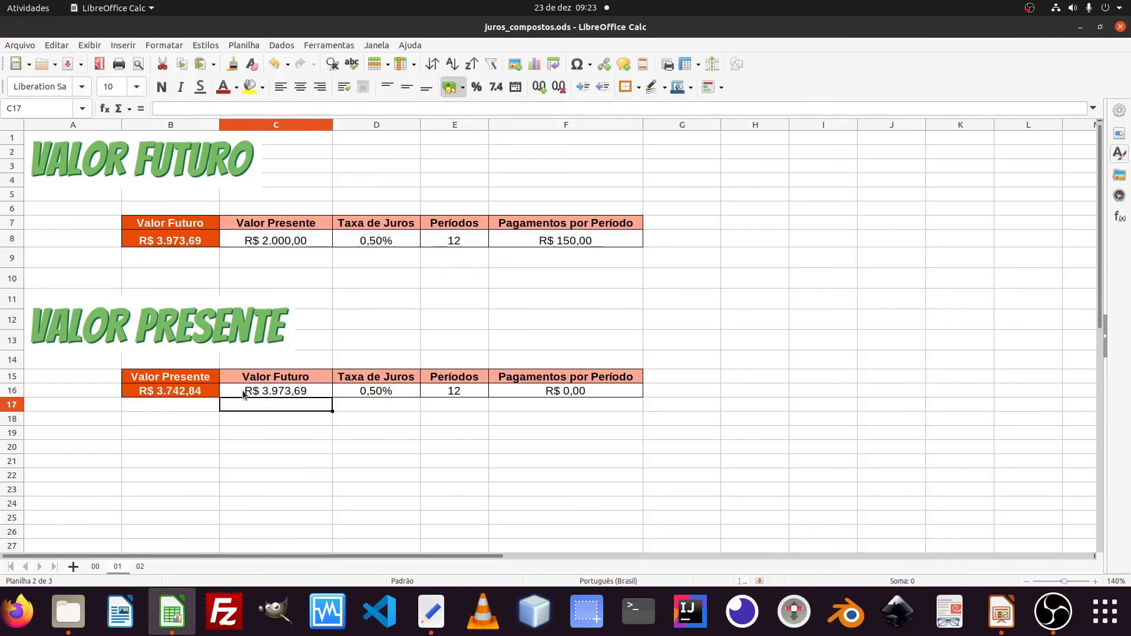
- Check the starting Capital on sheet 00 and set Pagamentos por Período in F16 on sheet 01 to -150
key("Up")
key("Right")
key("Right")
key("Right")
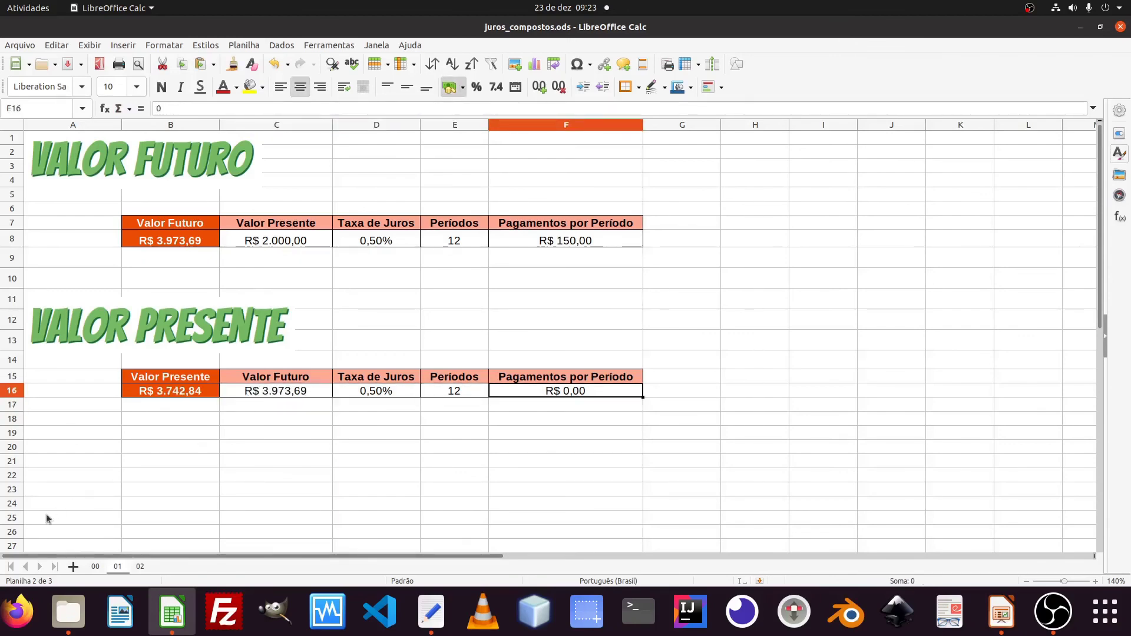
left_click(95, 566)
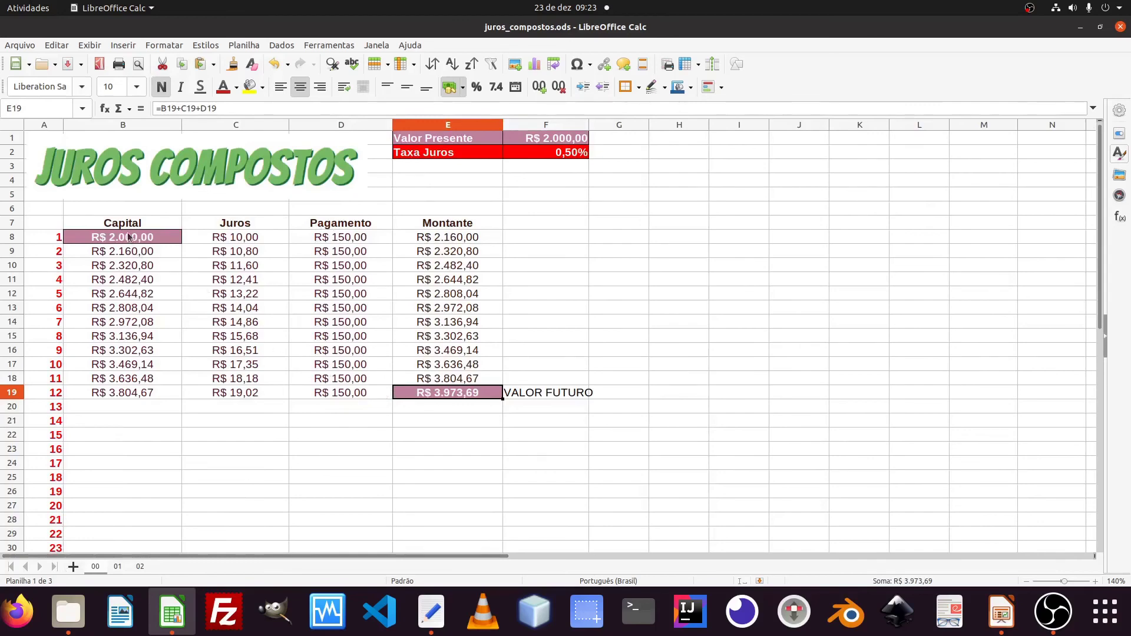
left_click(117, 566)
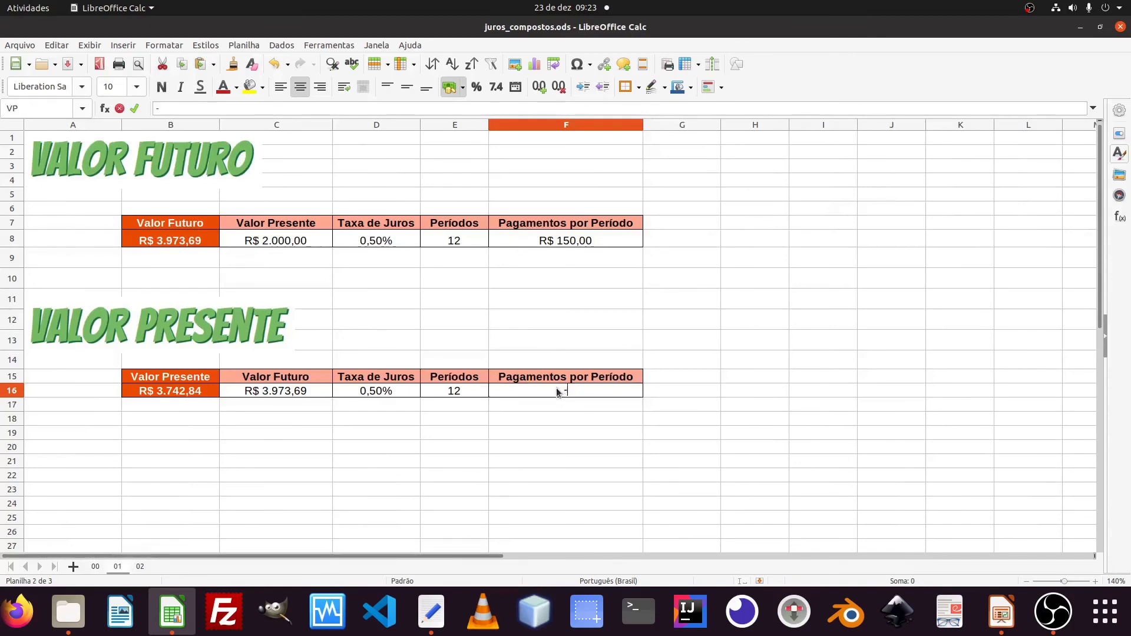
type("-150")
key("Return")
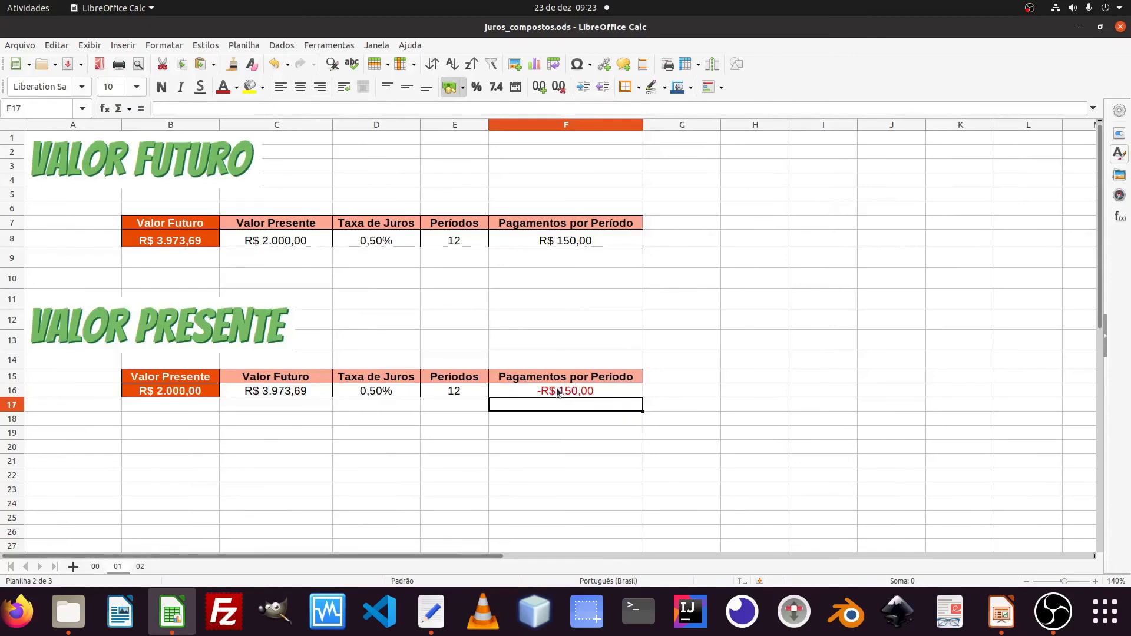
- Compare the Valor Futuro in C16 on sheet 01 with the period 12 Montante in E19 on sheet 00, and return to sheet 01
key("Up")
key("Left")
key("Left")
key("Left")
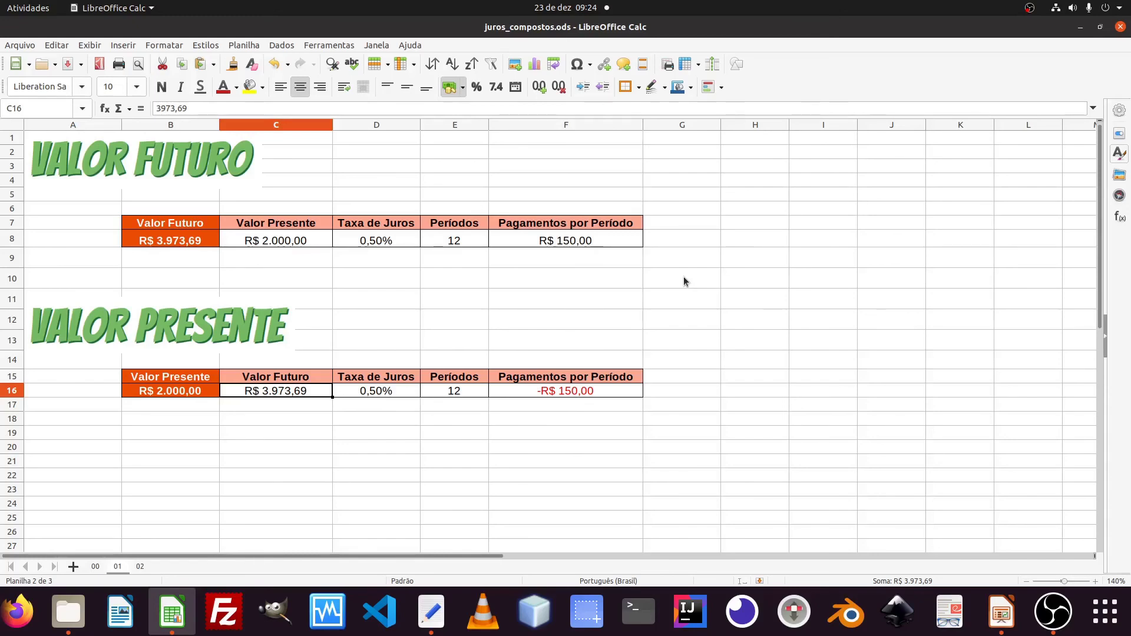
left_click(95, 566)
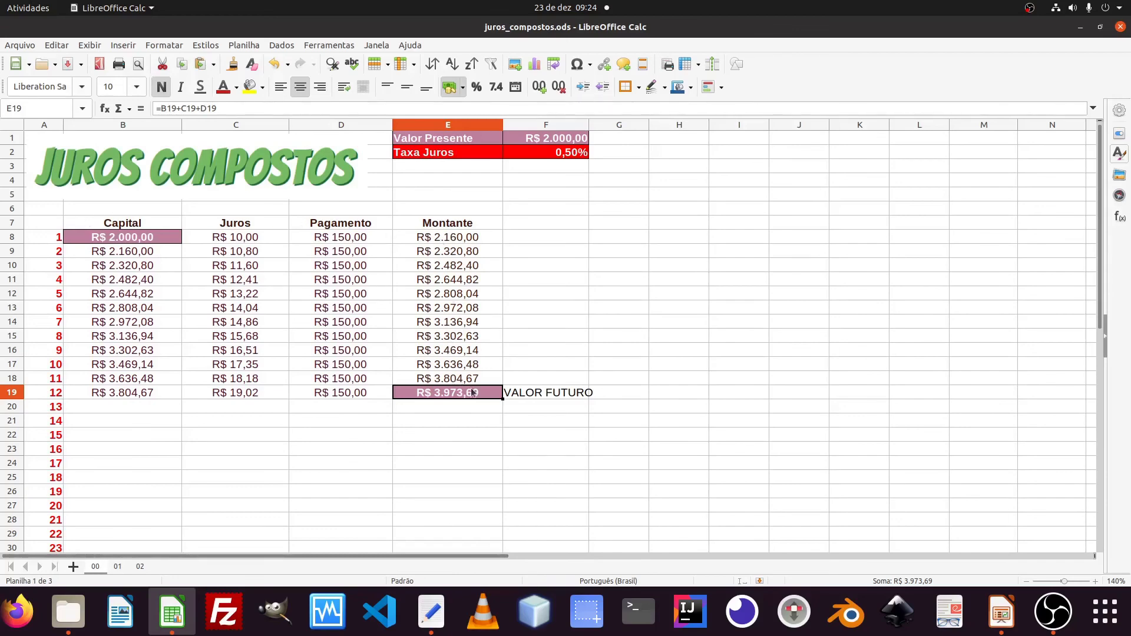
left_click(117, 566)
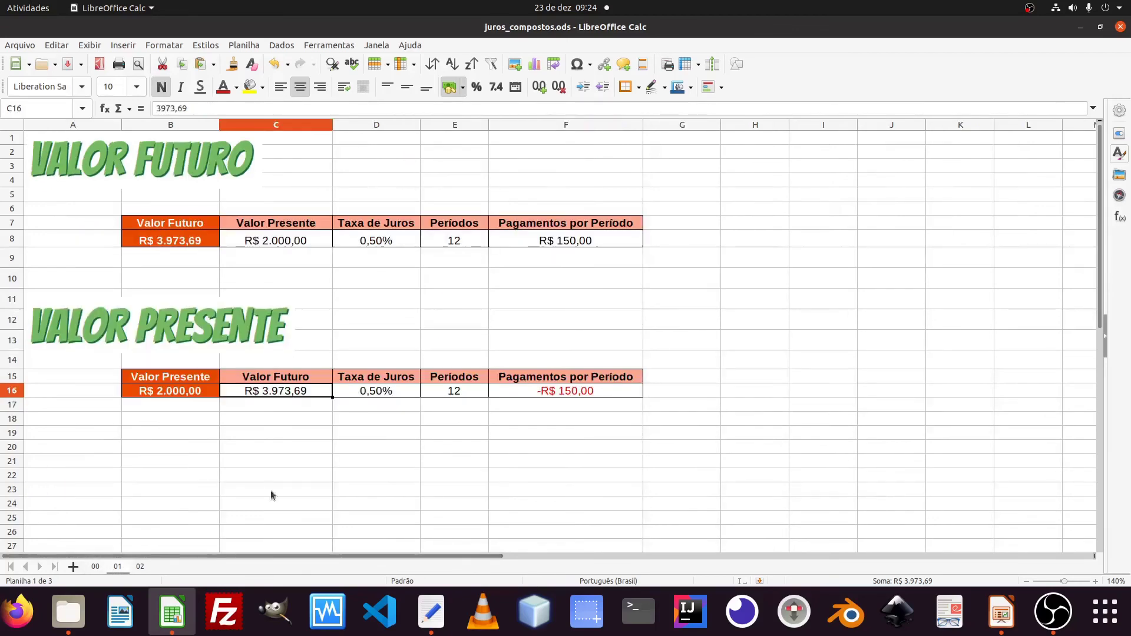